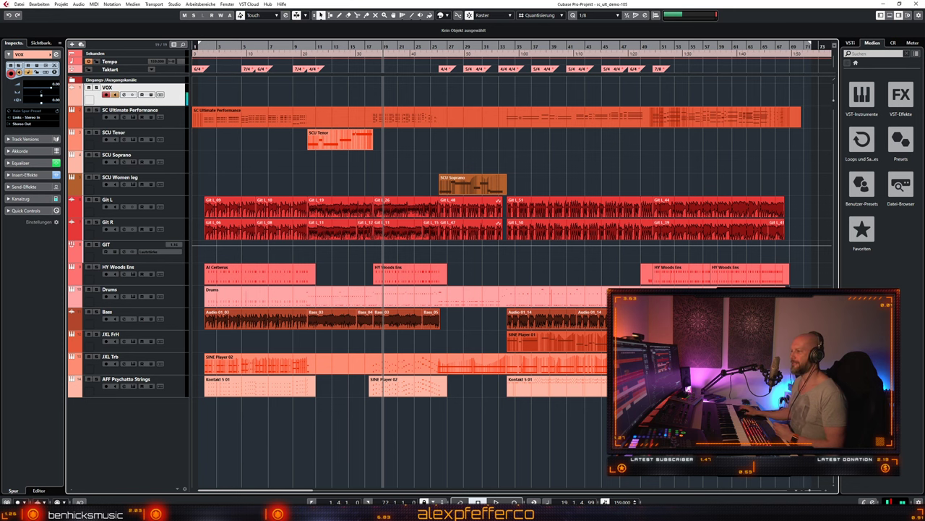
Step: Lower the Gate:Classic threshold to about -49 dB in the VOX channel's Virtual Mix Rack insert and close the plug-in
key(F3)
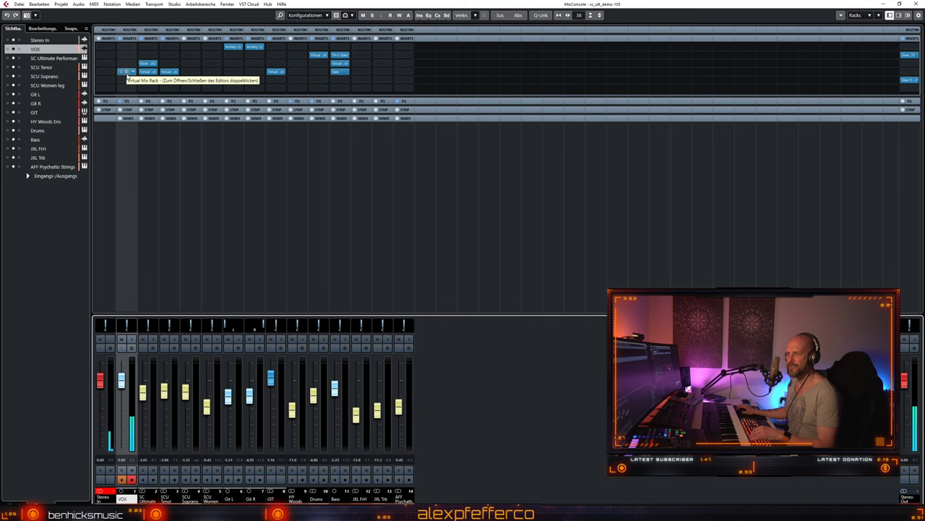
double_click(128, 74)
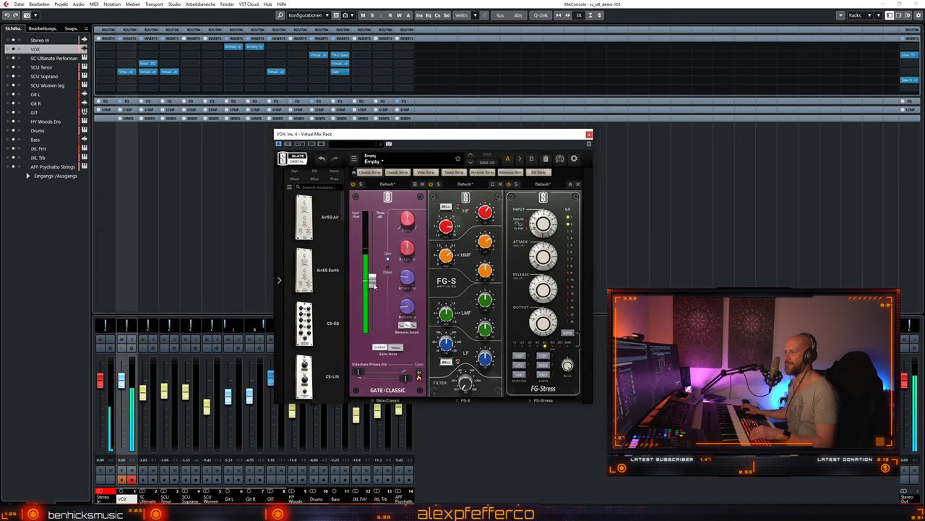
drag(374, 283, 375, 299)
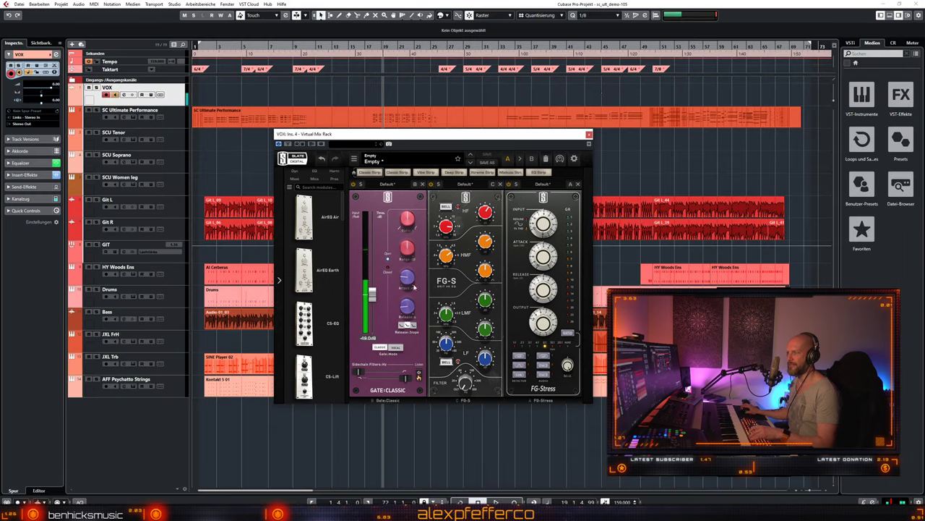
key(F3)
click(589, 135)
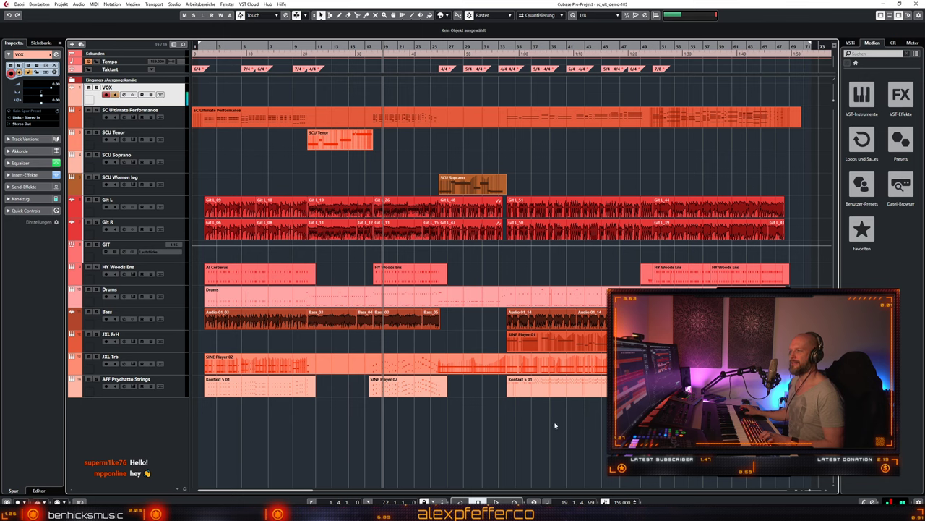
Step: Return the project cursor to the start of the arrangement
scroll(407, 437, left, 1)
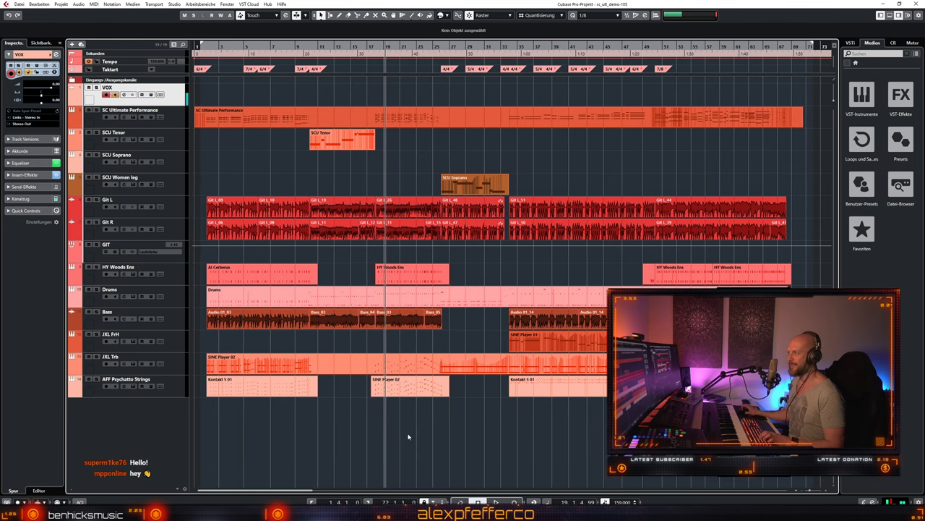
scroll(407, 433, right, 1)
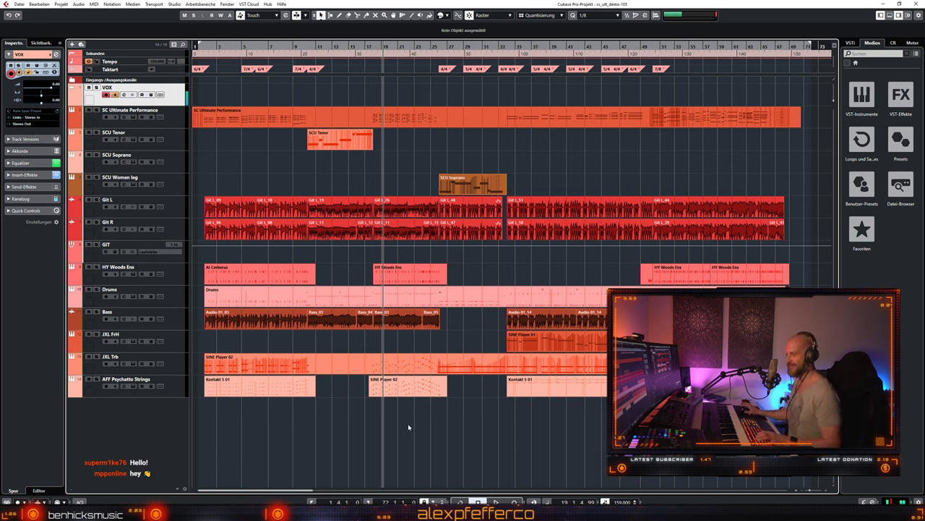
key(Home)
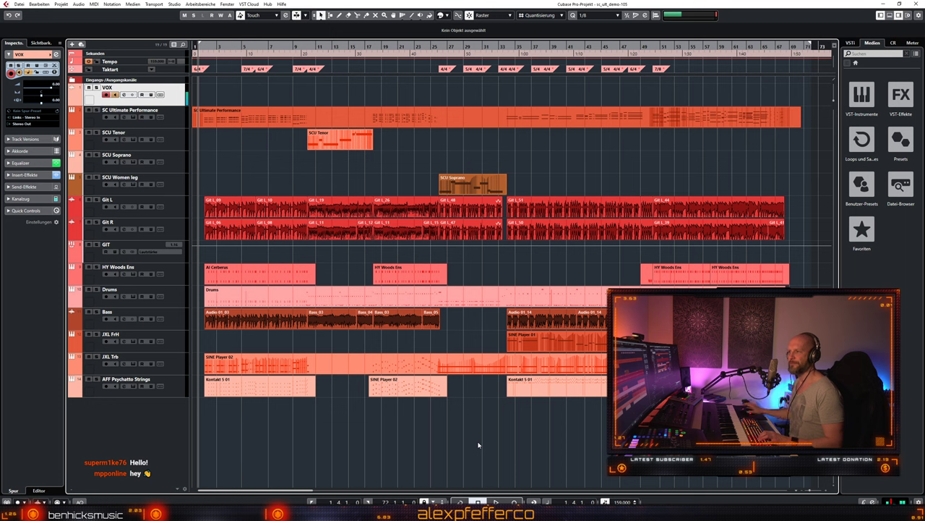
Step: Enable solo defeat on the VOX track and check it by briefly soloing the SC Ultimate Performance and GIT tracks
click(96, 88)
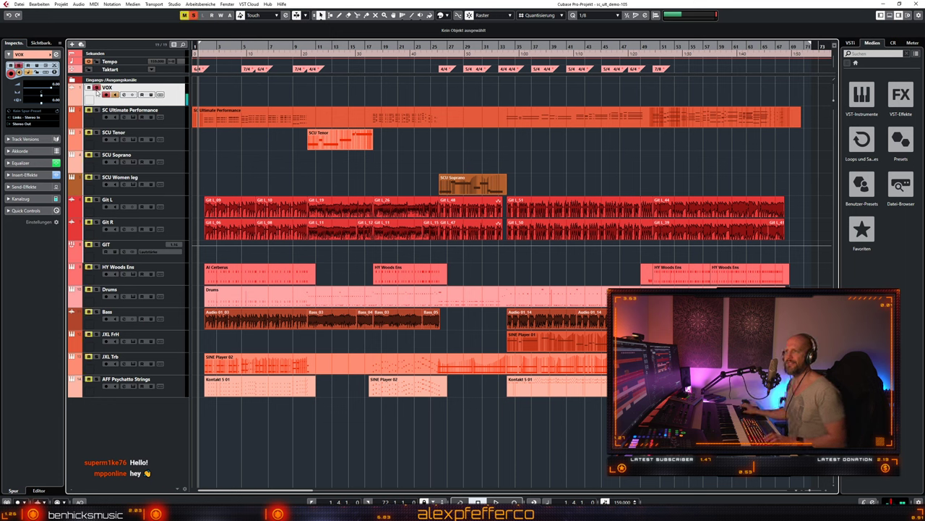
click(96, 89)
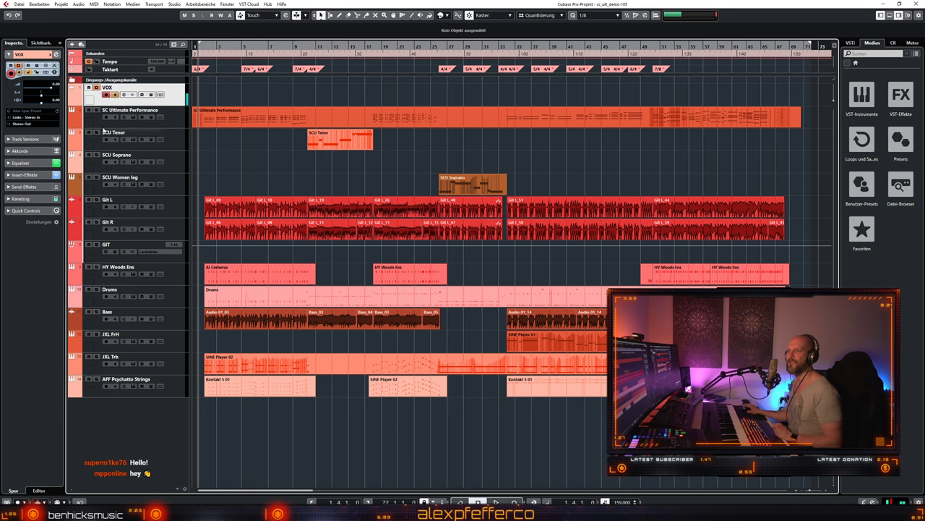
click(96, 110)
click(97, 111)
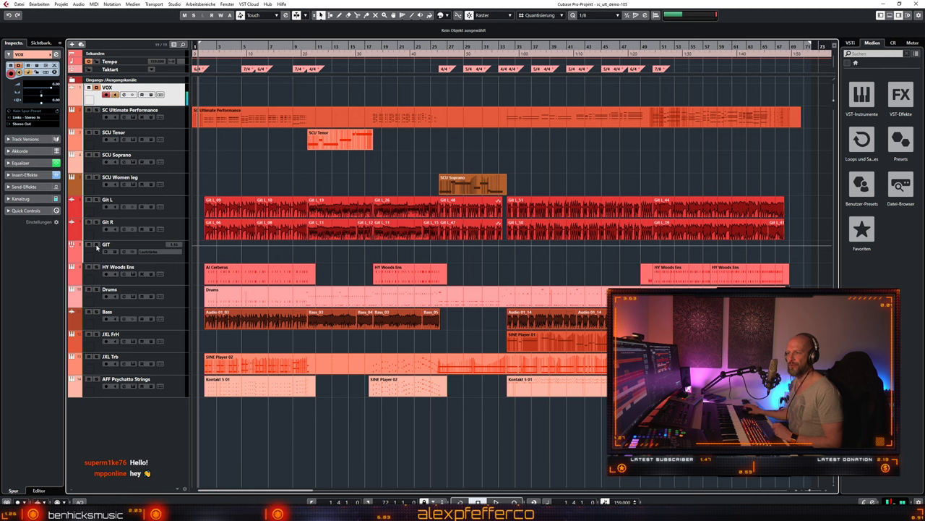
click(96, 246)
click(97, 246)
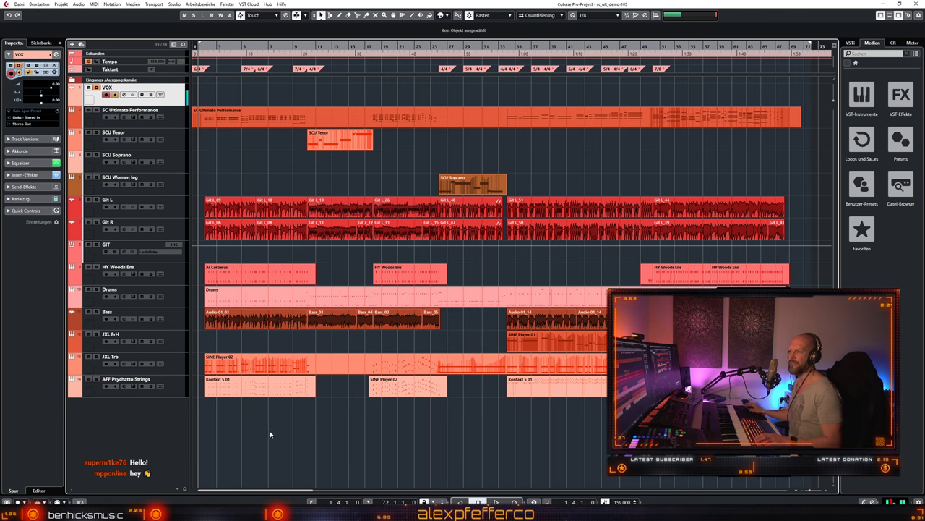
Step: Play the song from the start with VOX muted, selecting the SC Ultimate Performance, SCU Tenor and SCU Women leg tracks in turn
key(space)
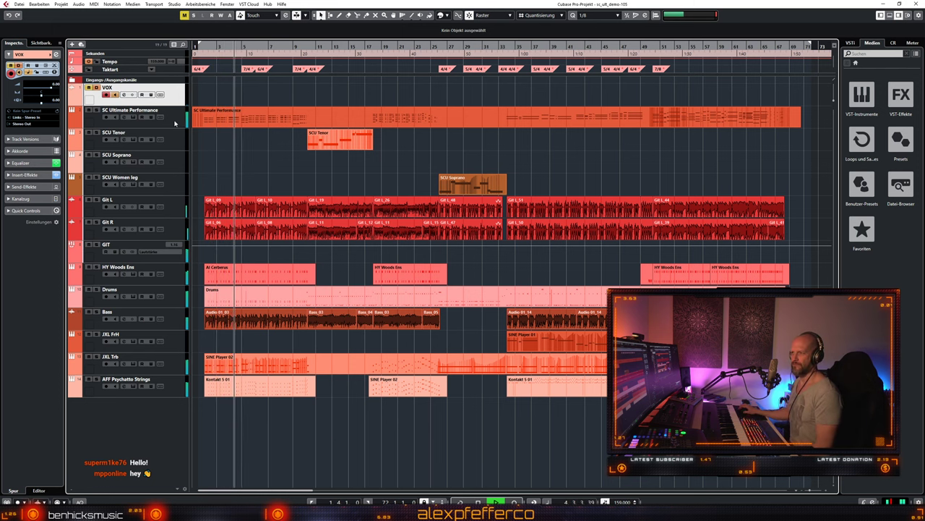
key(Down)
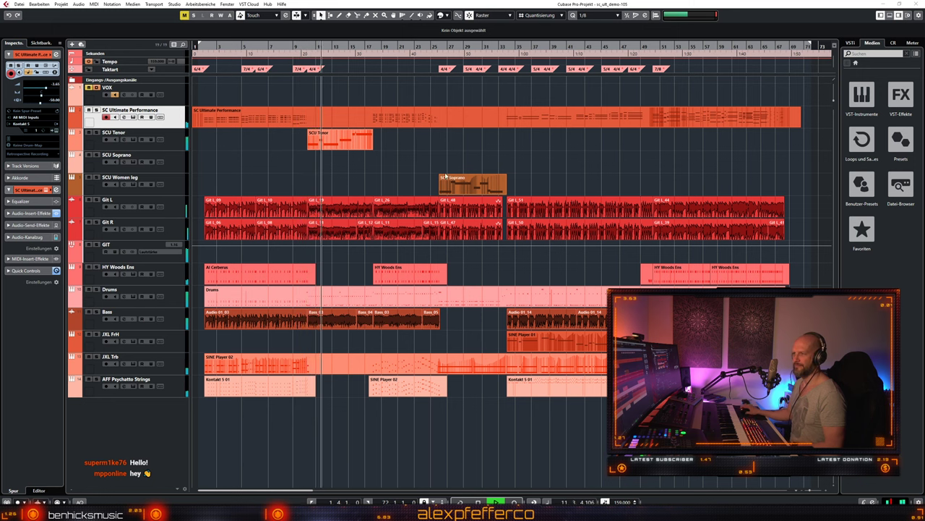
click(179, 146)
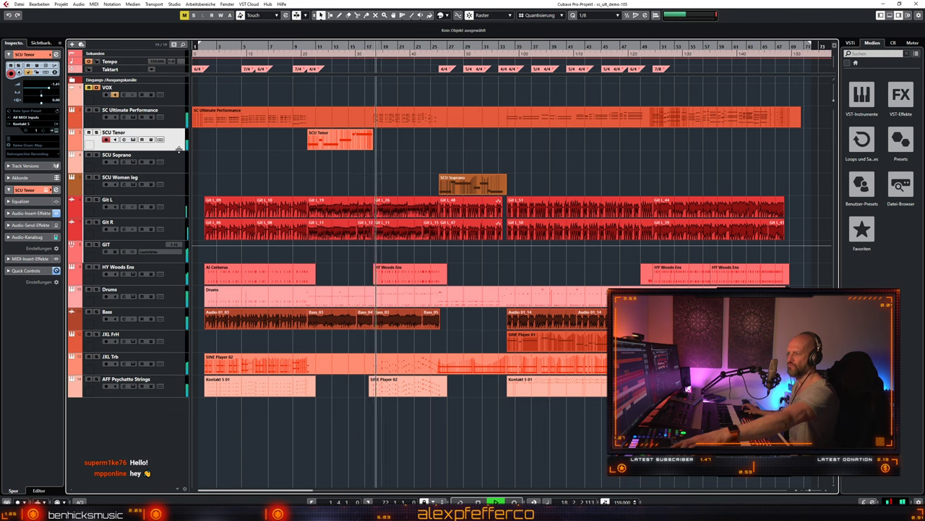
click(332, 168)
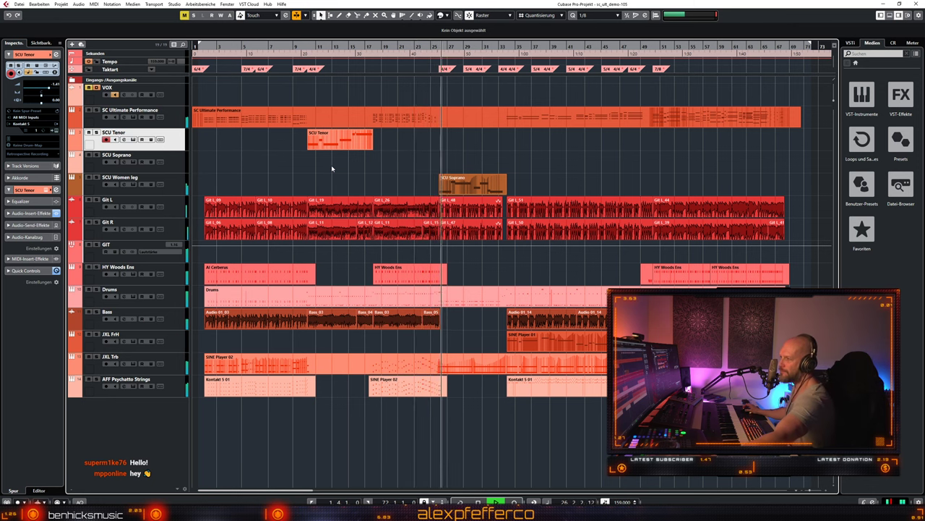
click(175, 187)
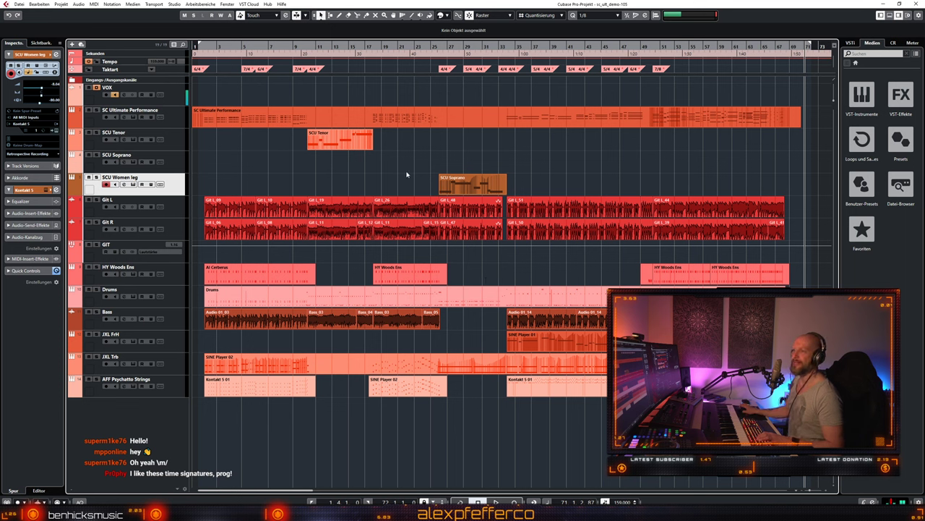
Step: Show the Storm Choir Ultimate instrument loaded on the SC Ultimate Performance track and close its window again
click(177, 123)
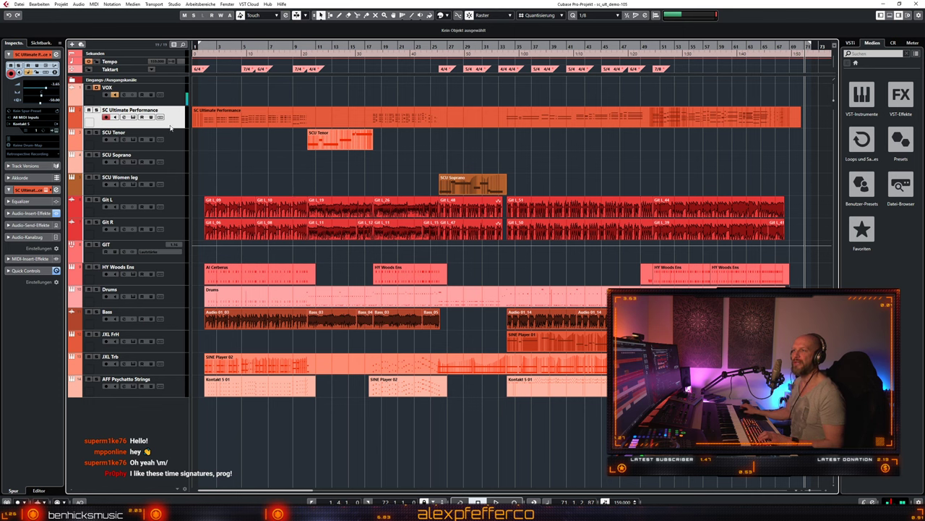
click(134, 118)
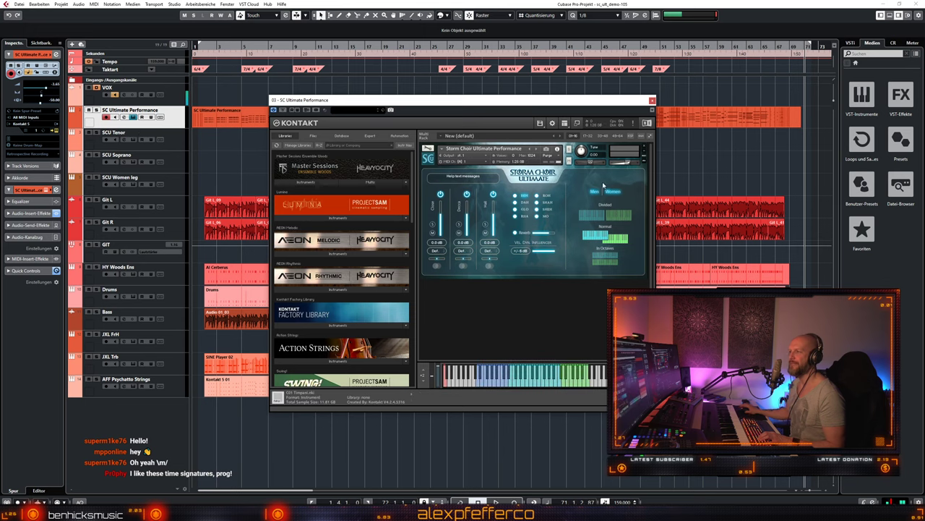
drag(544, 109, 544, 156)
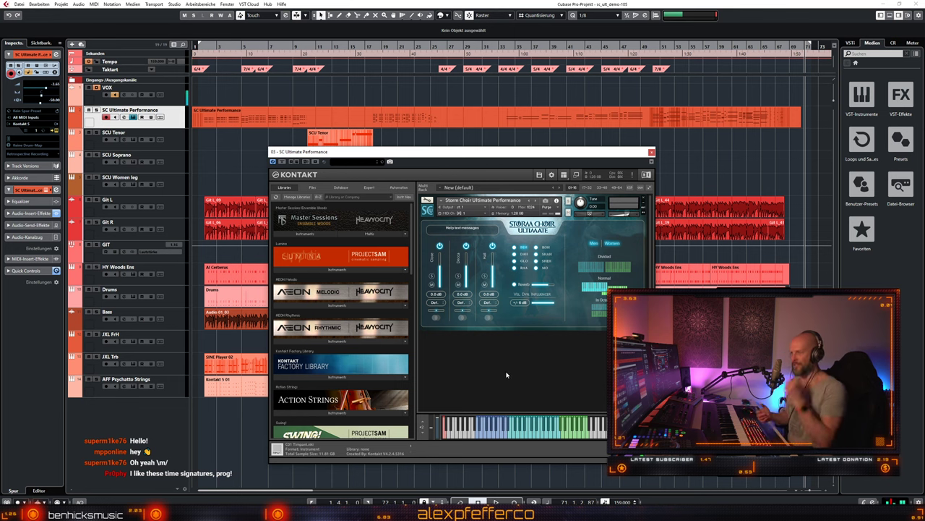
click(652, 152)
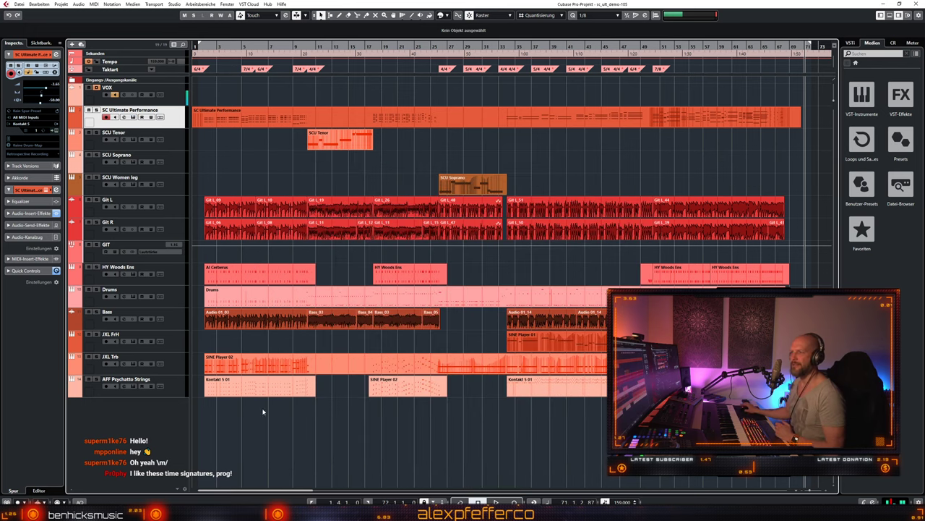
Step: Add one Kontakt 5 instrument track routed to Stereo Out and place it below the AFF Psychatto Strings track
double_click(165, 445)
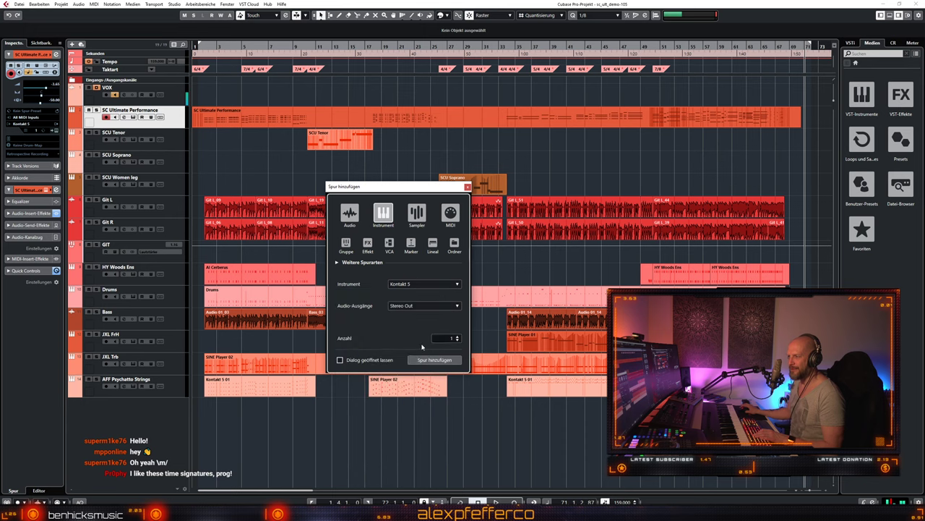
click(449, 359)
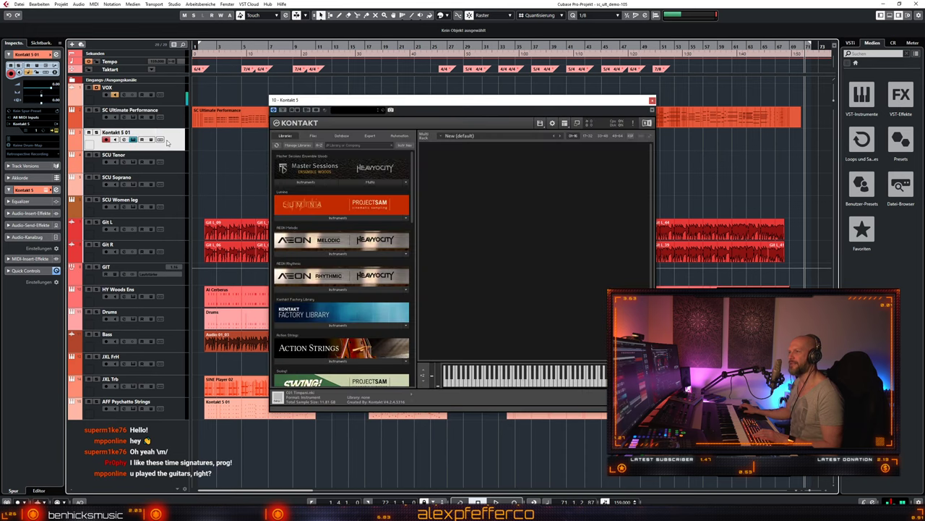
drag(177, 140, 161, 413)
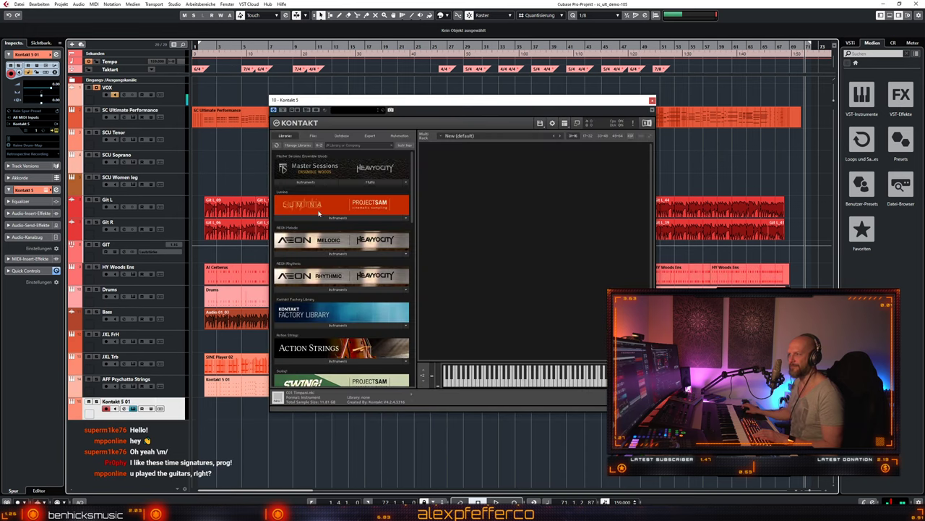
Step: Move the Storm Choir Ultimate library up from the end of Kontakt's library list
scroll(414, 173, down, 2)
drag(413, 173, 417, 332)
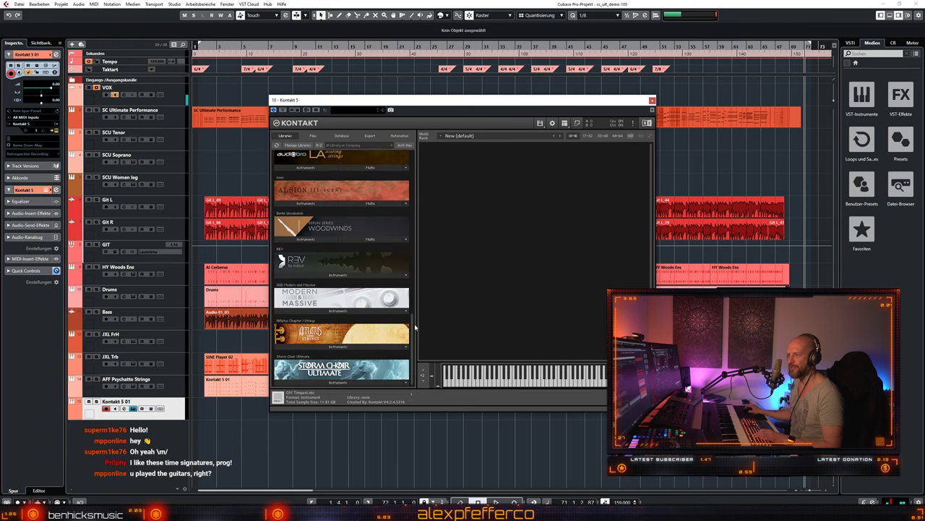
drag(329, 363, 337, 165)
scroll(347, 232, up, 3)
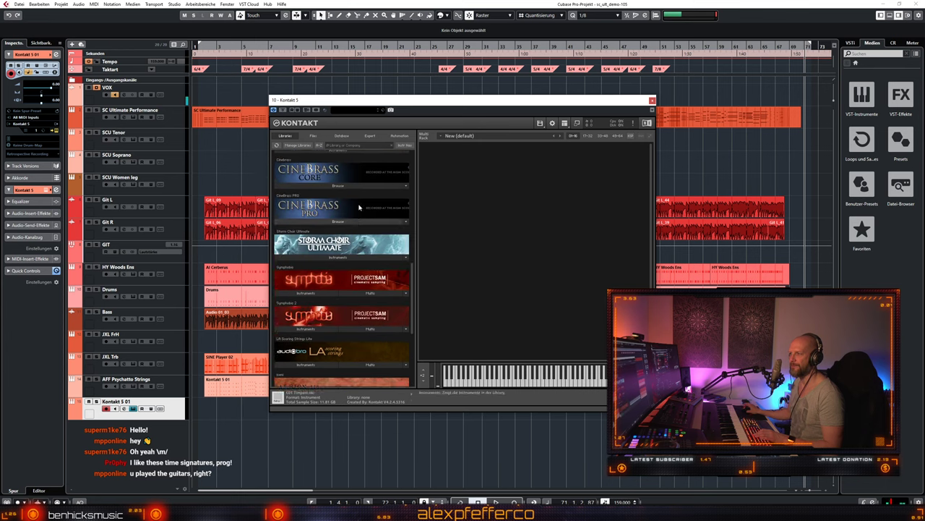
drag(329, 271, 496, 248)
Step: Load Storm Choir Ultimate Performance.nki into the new Kontakt instance and make its library the first one in the list
click(319, 239)
click(321, 276)
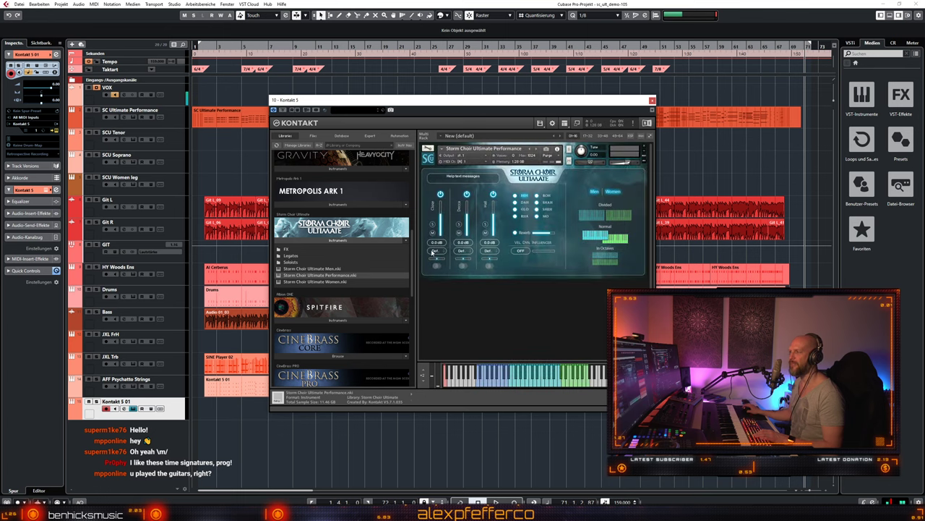
drag(368, 218, 365, 172)
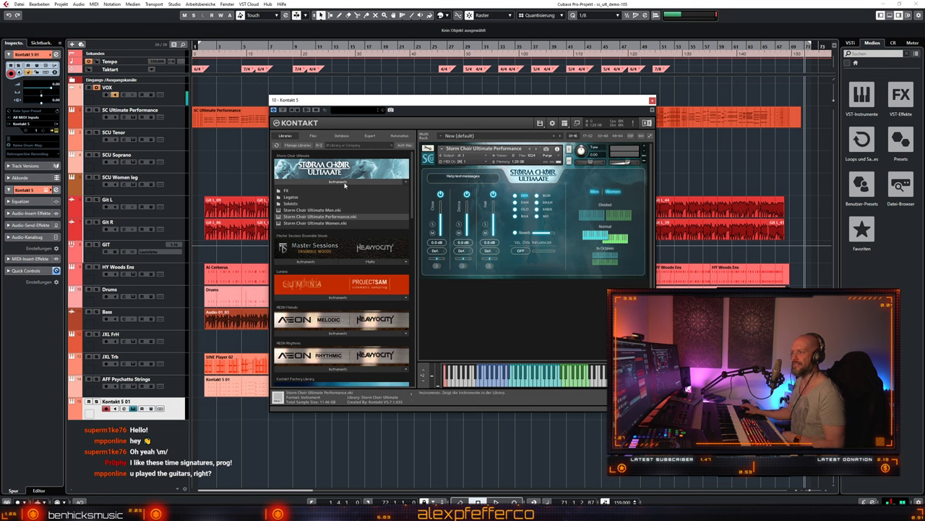
click(344, 183)
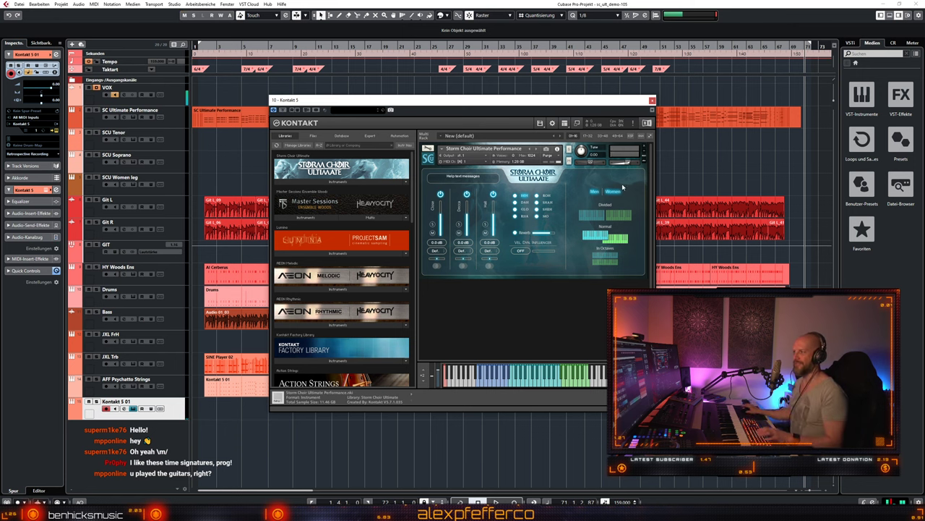
click(652, 100)
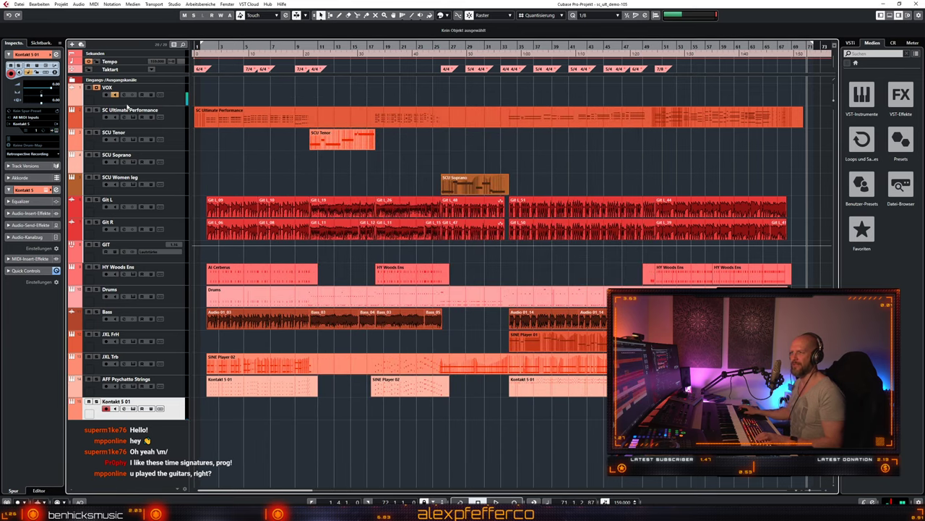
Step: Solo the SC Ultimate Performance track and play its opening while viewing the part's notes in an enlarged Key Editor
key(s)
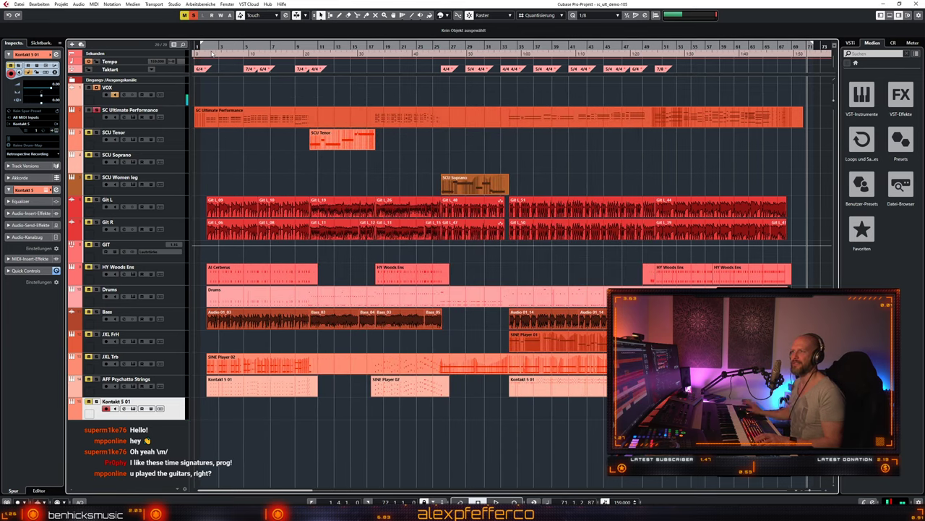
key(space)
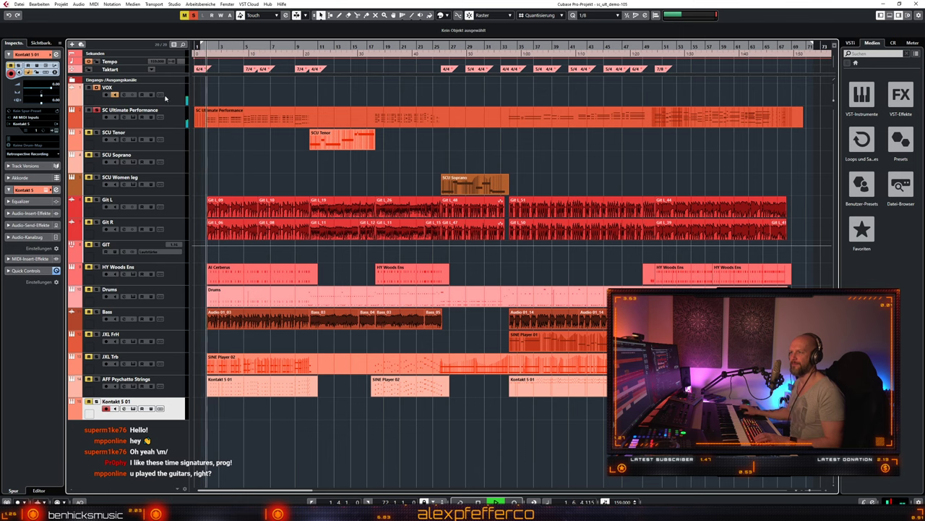
click(250, 123)
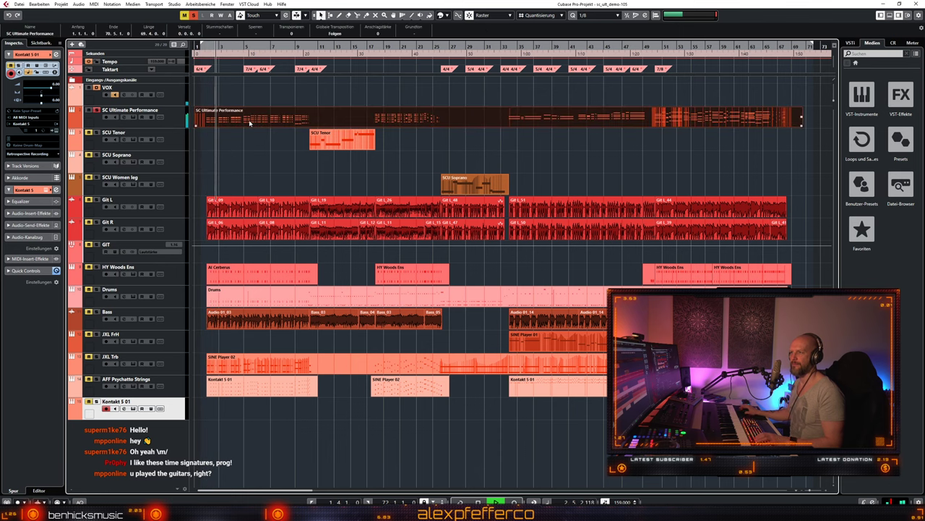
double_click(249, 123)
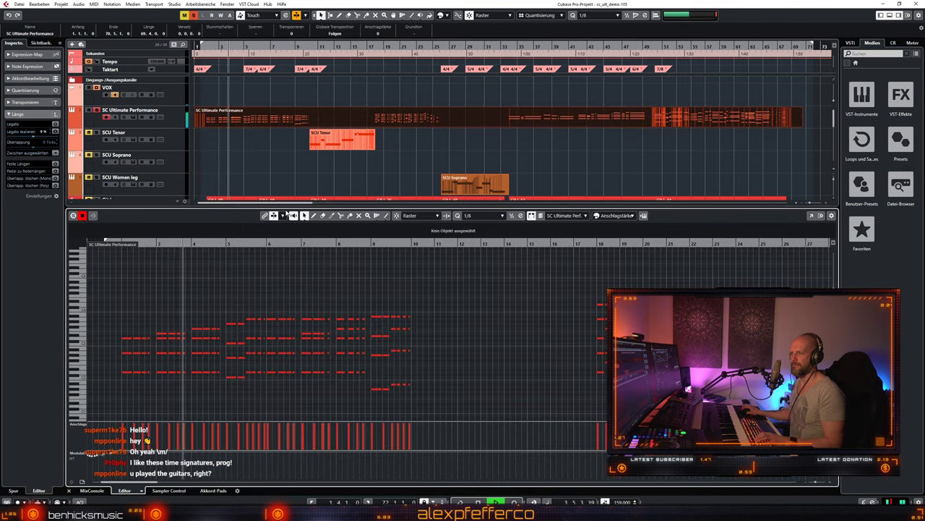
drag(287, 210, 290, 172)
scroll(297, 236, up, 3)
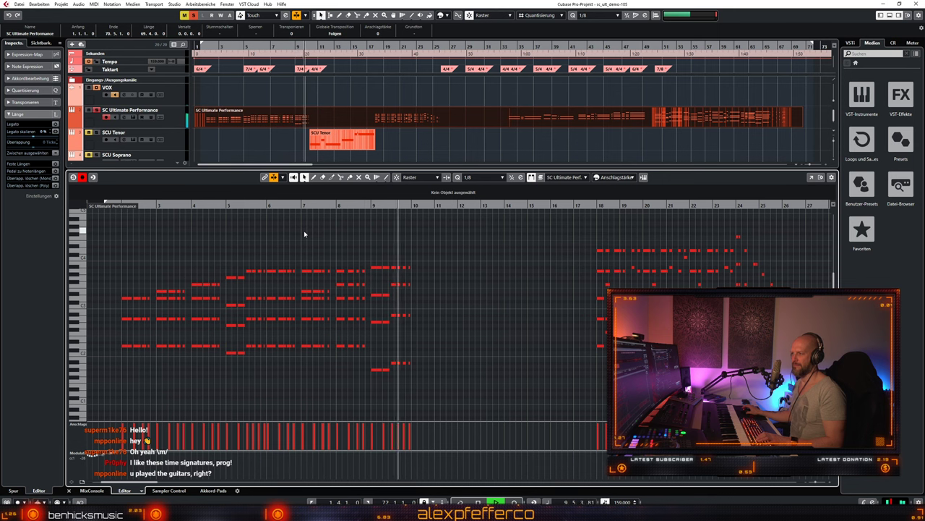
key(space)
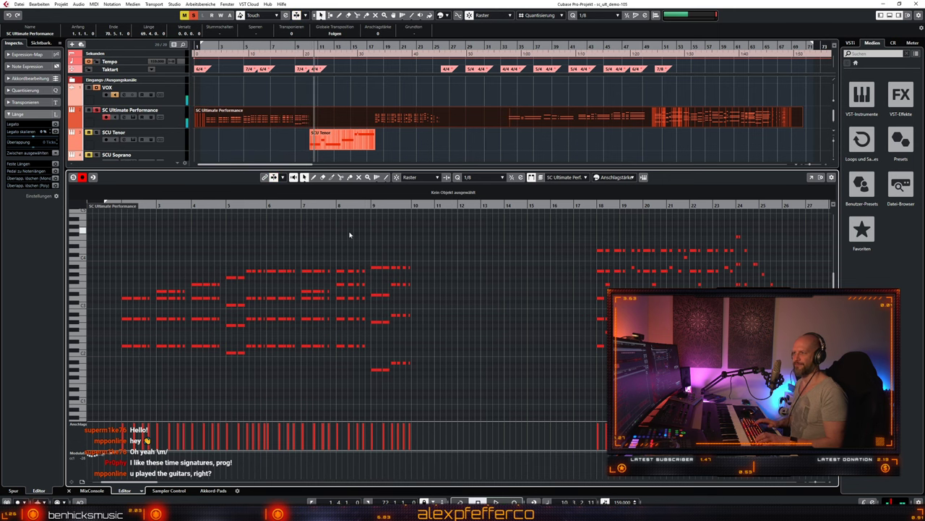
Step: Close the Key Editor and examine the Storm Choir Ultimate Performance patch in the SC Ultimate Performance track's Kontakt instrument
key(Return)
click(138, 123)
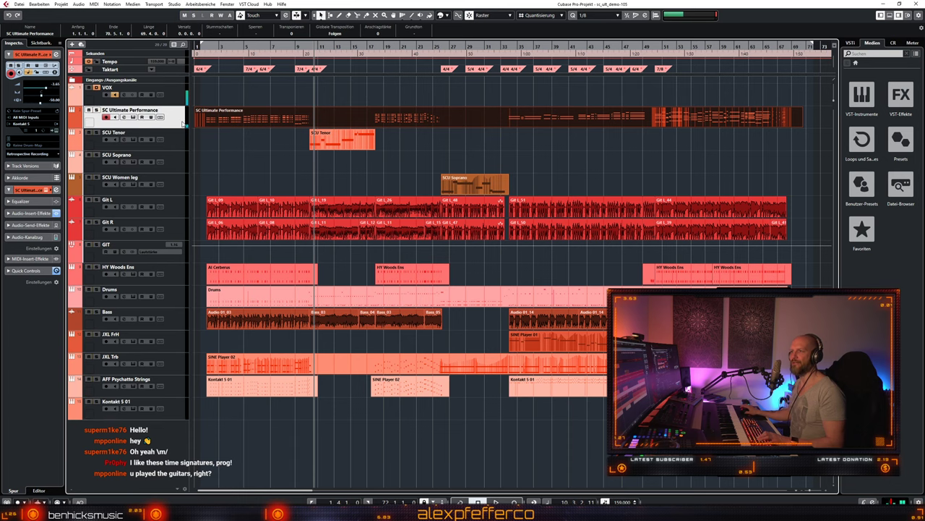
click(133, 117)
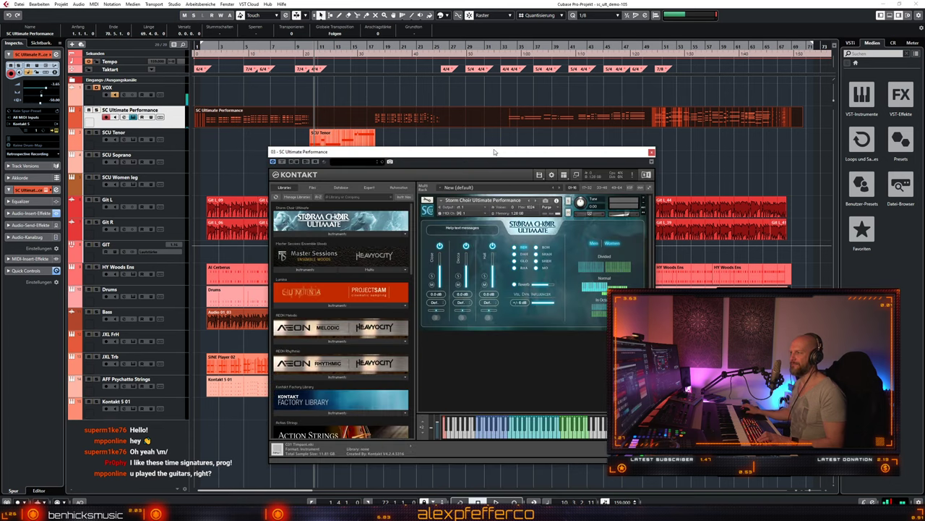
drag(490, 154, 495, 152)
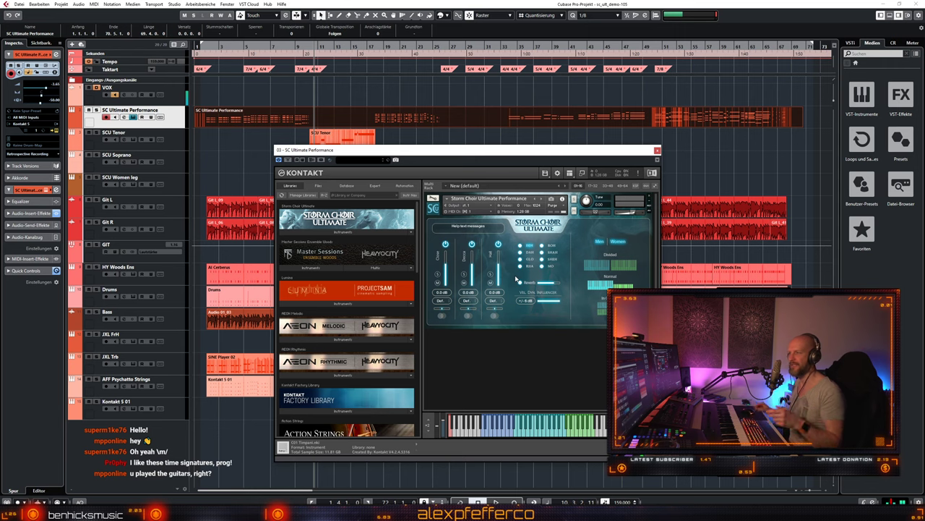
click(657, 150)
Step: Audition the Storm Choir Ultimate Performance patch on the Kontakt 5 01 track, including its Divided keyboard layout, and clear the event selection
click(173, 413)
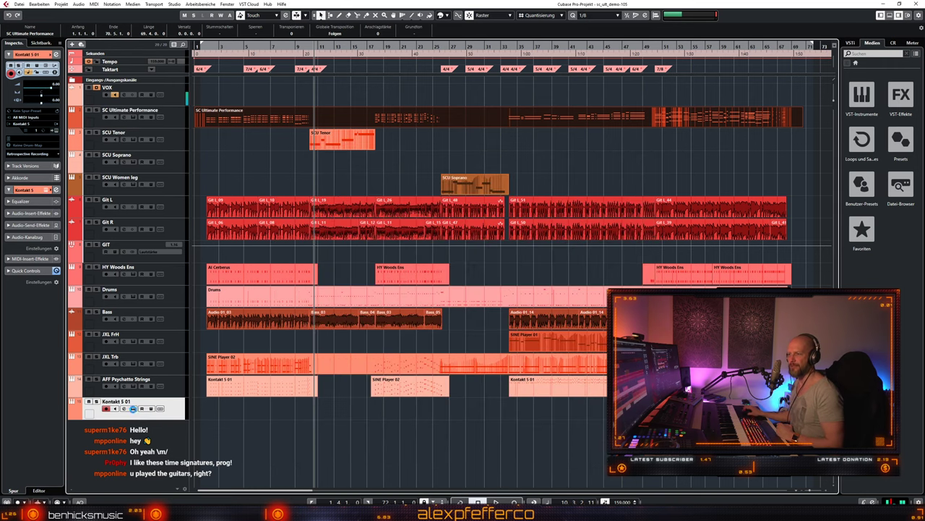
click(133, 408)
drag(540, 99, 550, 138)
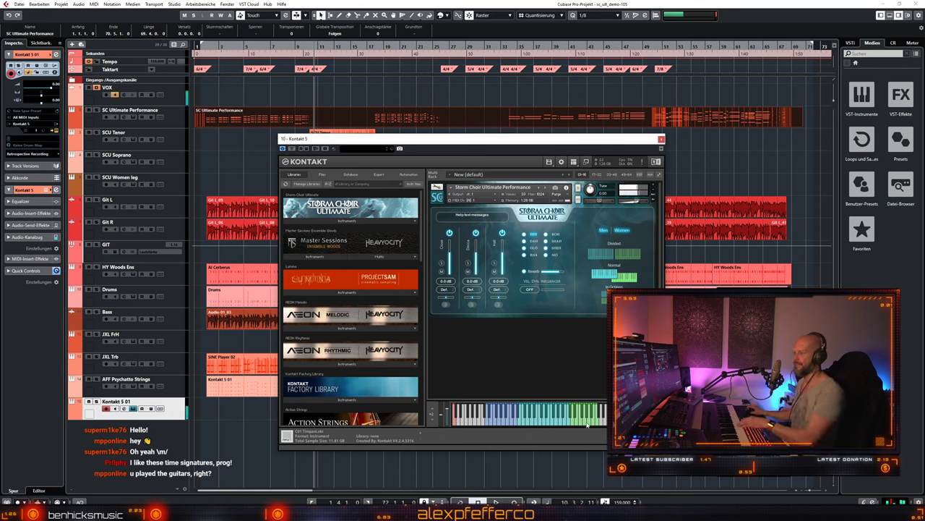
click(614, 256)
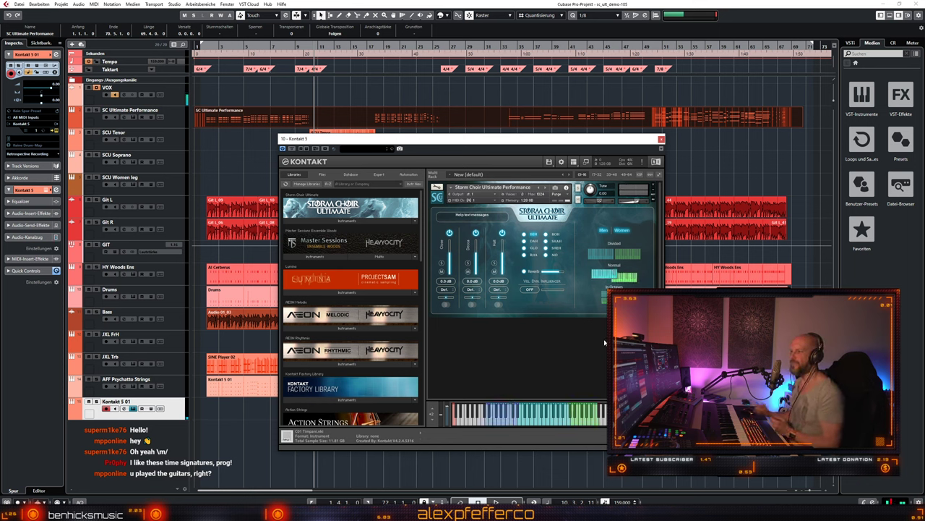
click(660, 139)
click(426, 172)
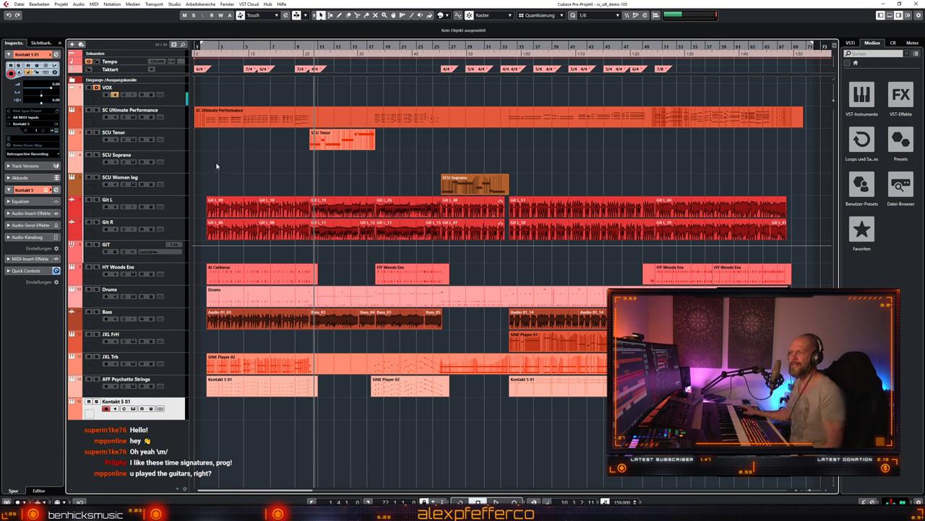
Step: Check the patch settings in the SC Ultimate Performance track's Kontakt instrument once more
click(177, 122)
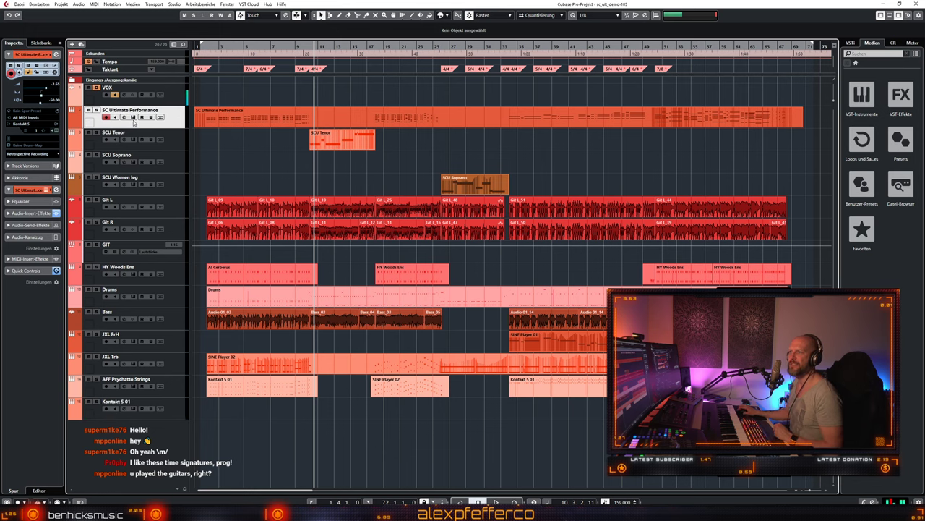
click(149, 141)
click(657, 150)
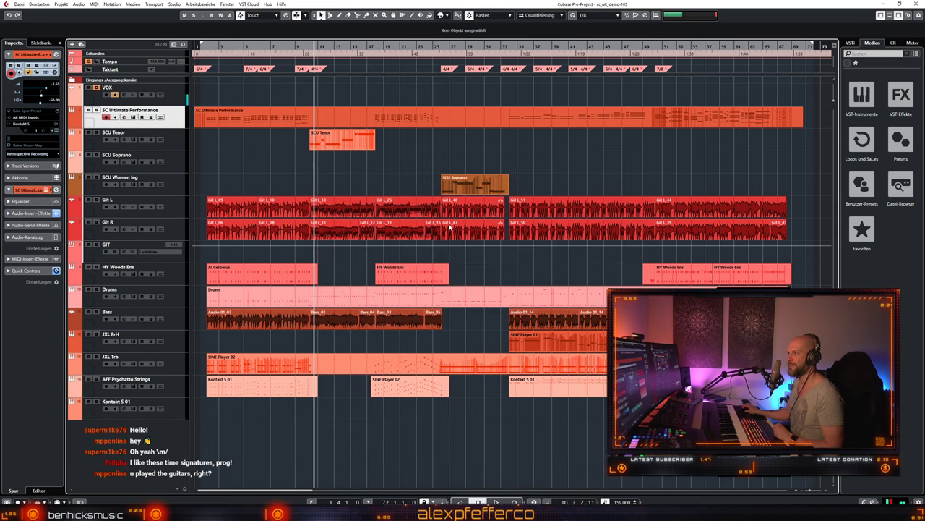
Step: Enable the Vel Dyn Influencer in the Kontakt 5 01 track's choir patch and try different amounts, ending on +/-4 dB
click(177, 414)
click(134, 408)
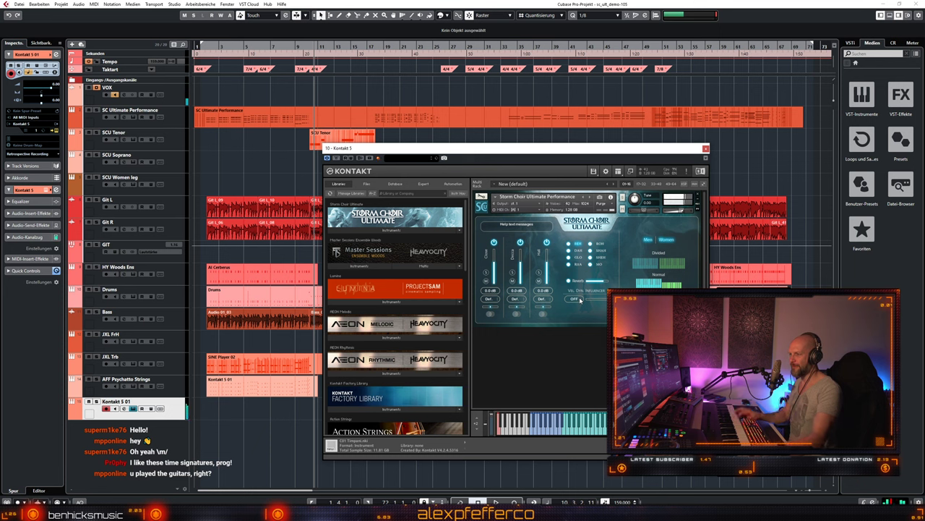
drag(588, 300, 612, 300)
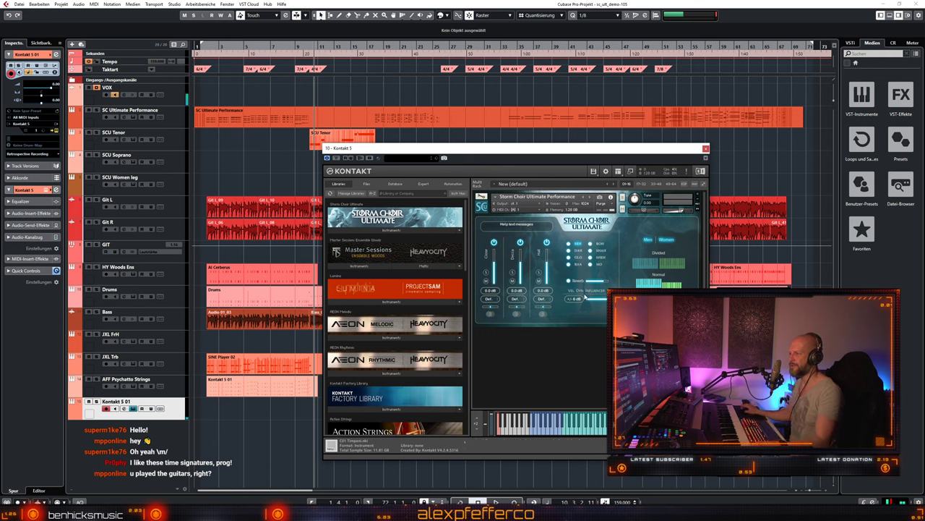
mouse_move(606, 300)
mouse_down()
mouse_move(586, 300)
mouse_move(600, 300)
mouse_up()
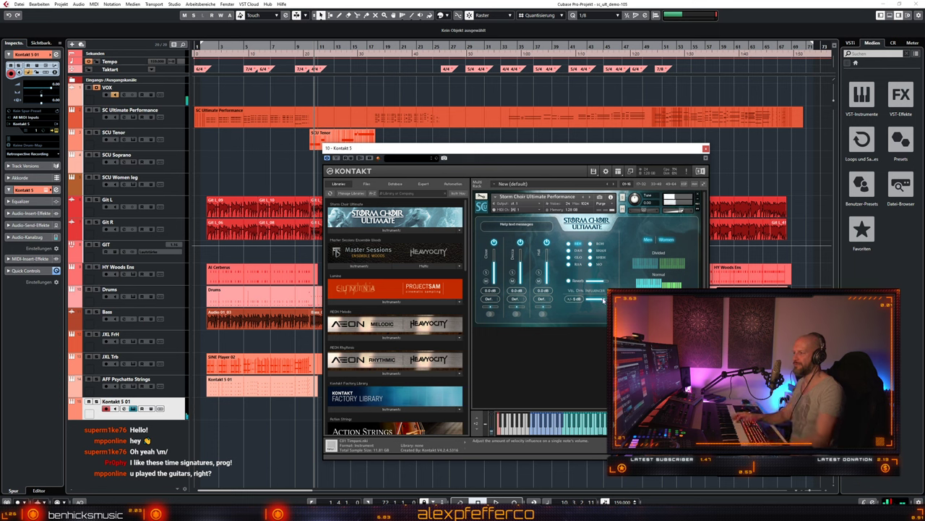
drag(604, 300, 593, 303)
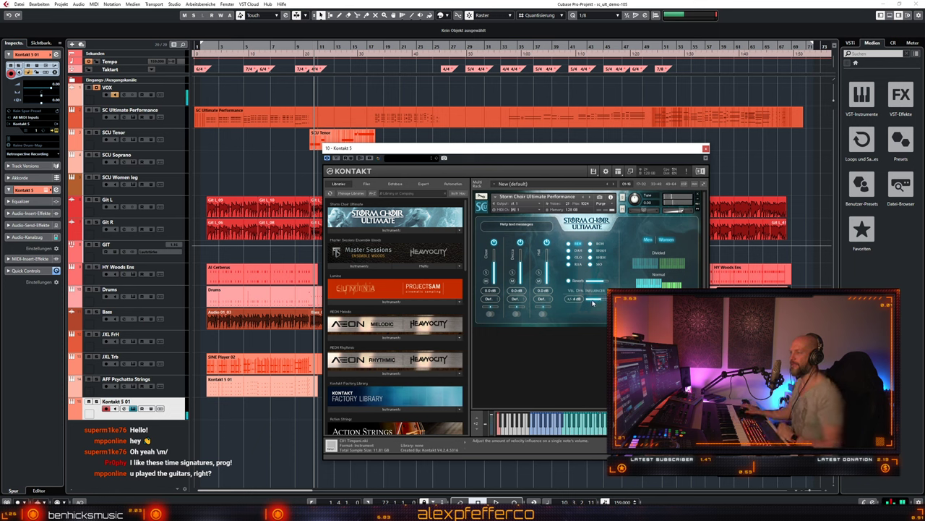
Step: Toggle the choir's Men and Women sections and set the Vel Dyn Influencer to +/-4 dB
click(648, 240)
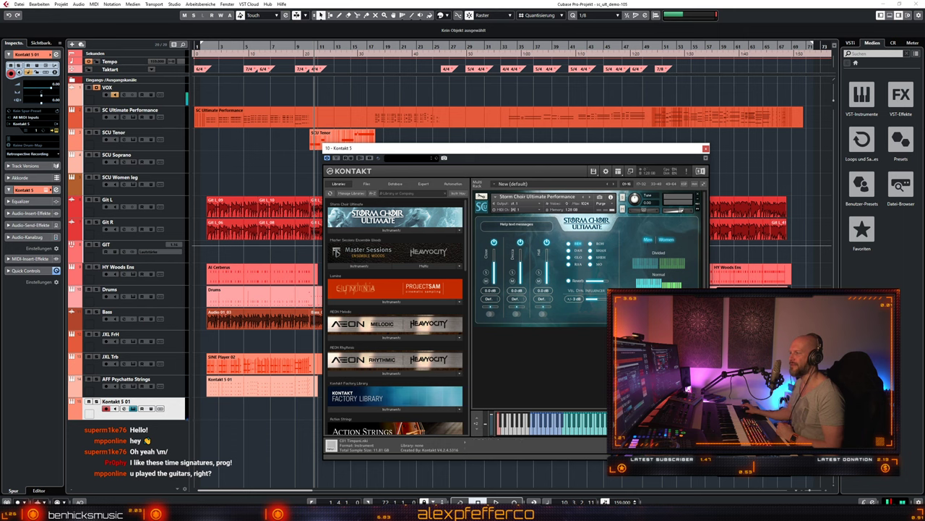
click(665, 241)
click(667, 240)
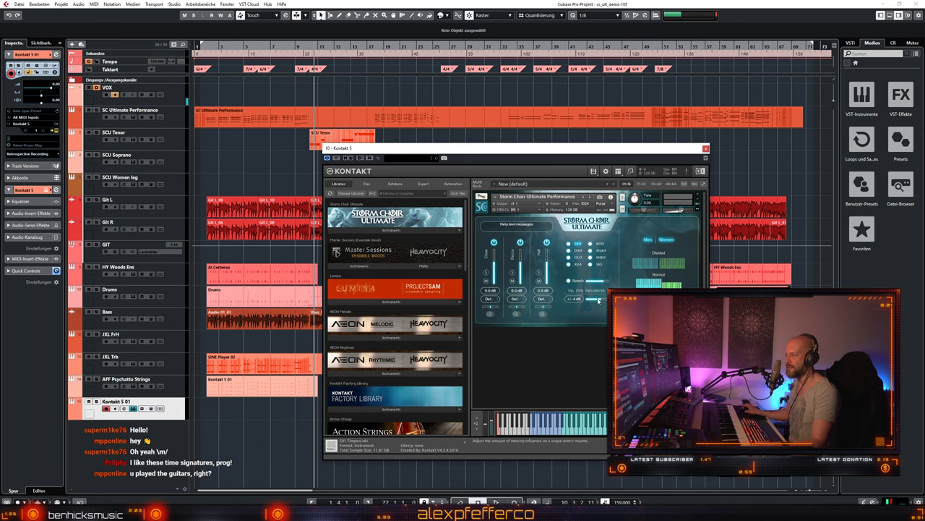
drag(600, 300, 595, 302)
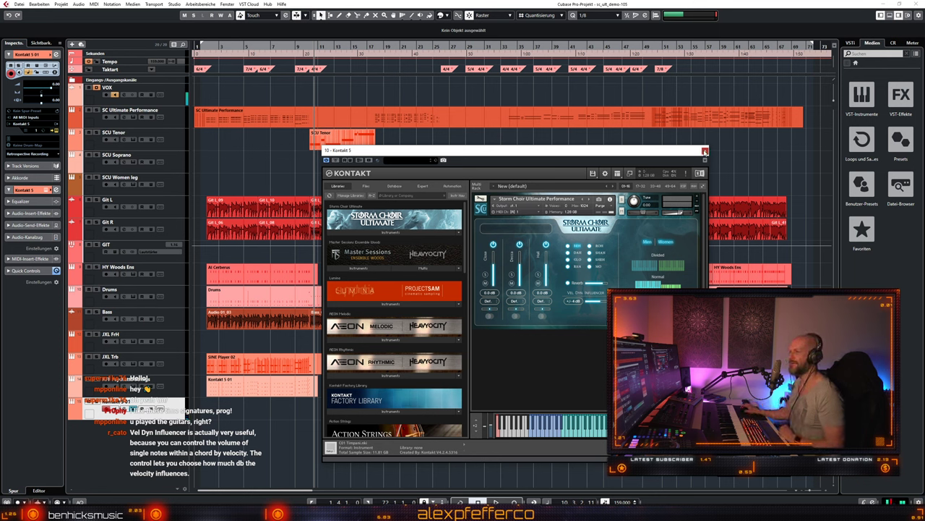
click(705, 152)
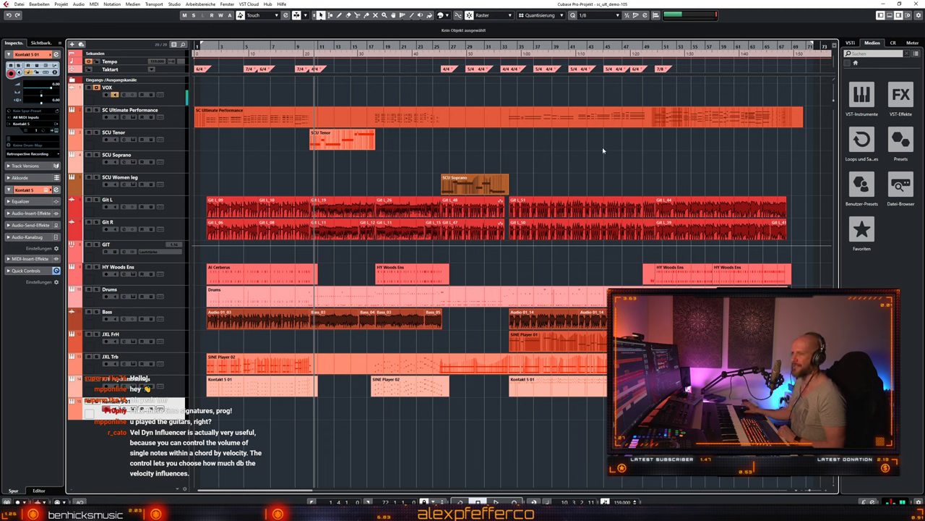
Step: Reopen the Kontakt 5 01 instrument and raise the choir patch's Vel Dyn Influencer amount
click(143, 416)
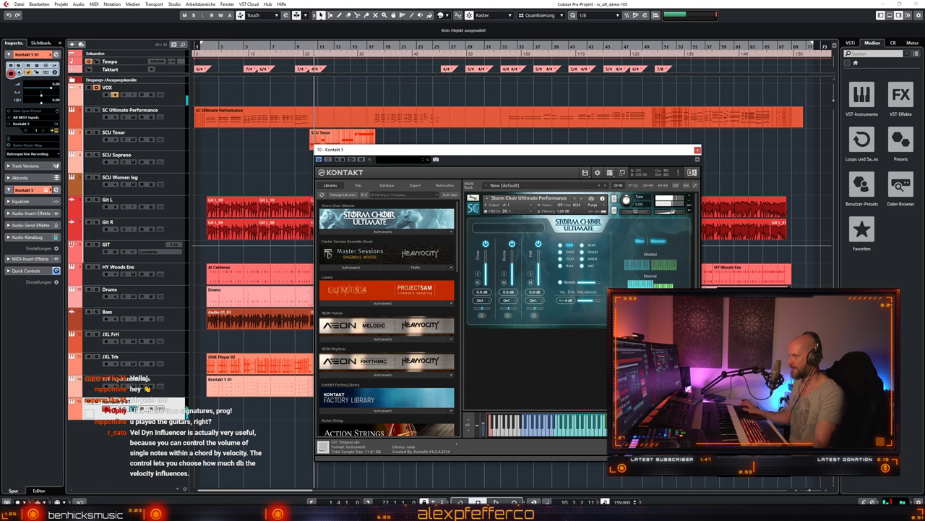
drag(594, 301, 603, 301)
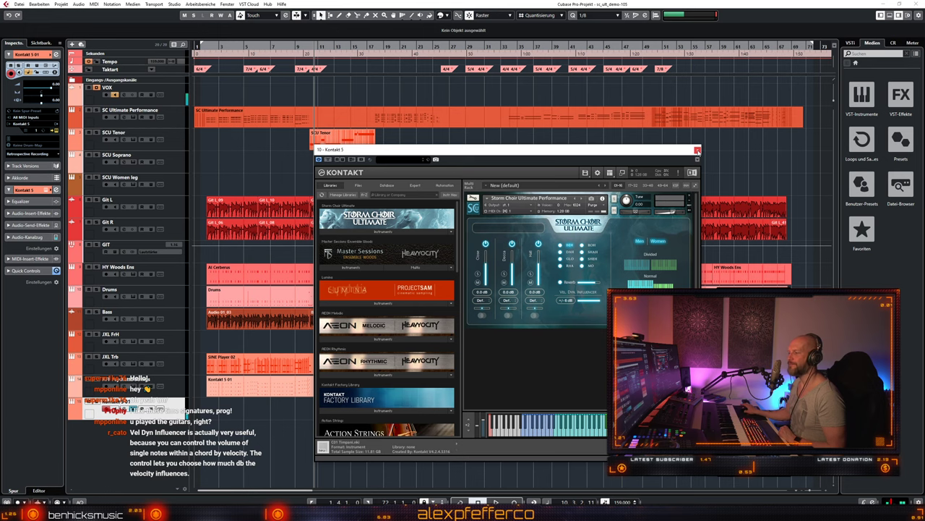
click(698, 151)
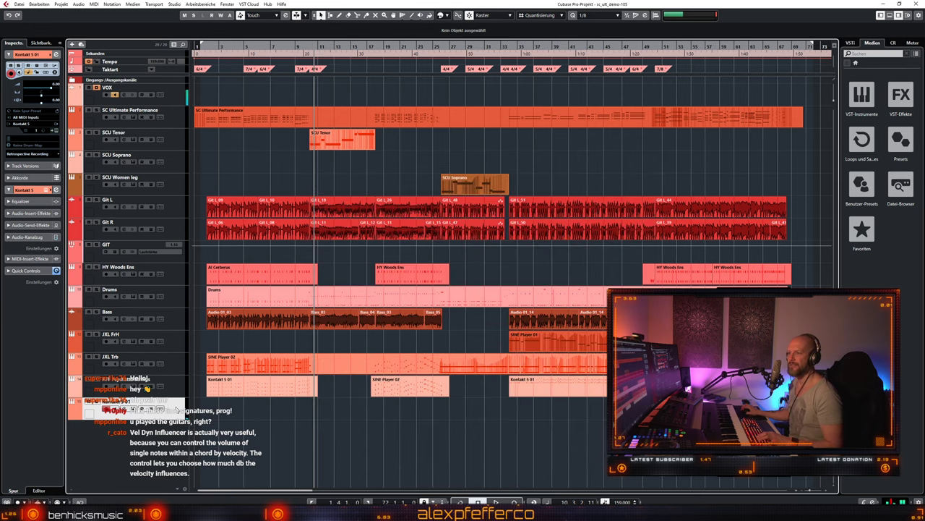
Step: Solo the SCU Tenor track and play its part while following the syllable sequence in its Kontakt instrument
click(181, 145)
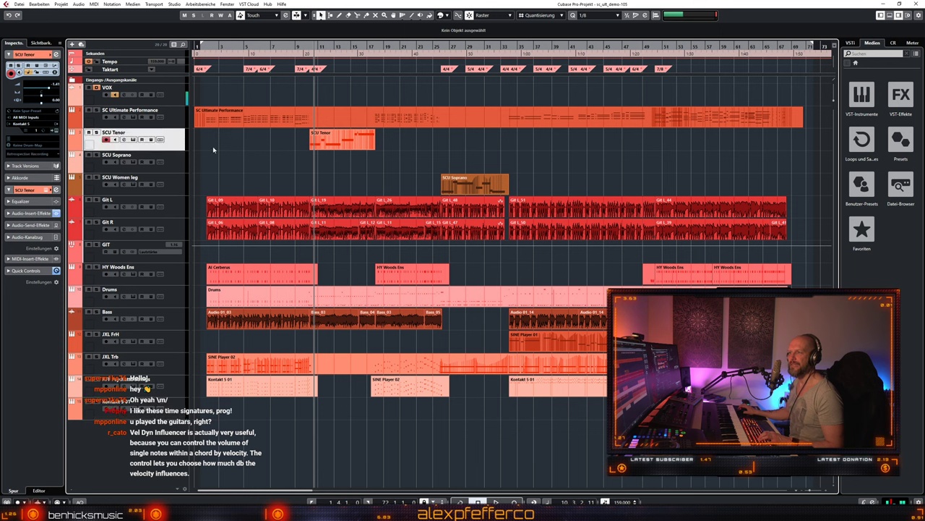
key(KP_Subtract)
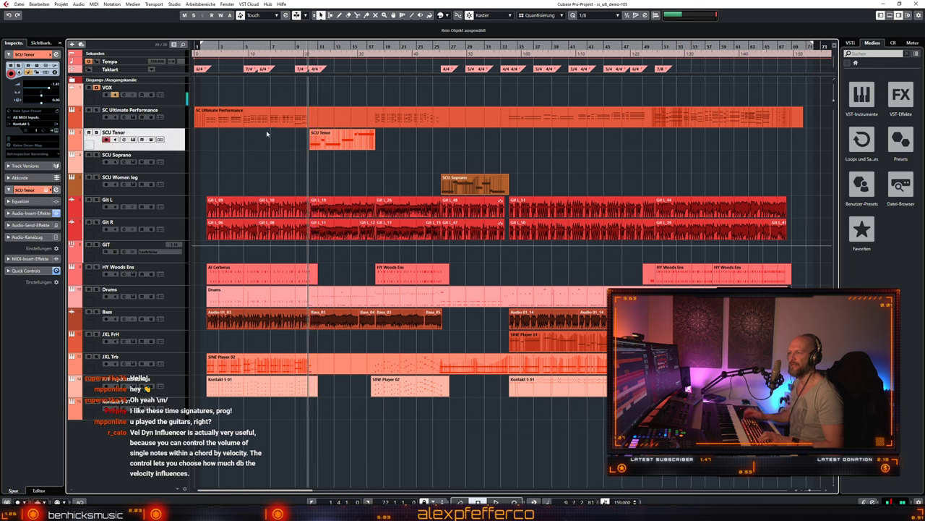
key(space)
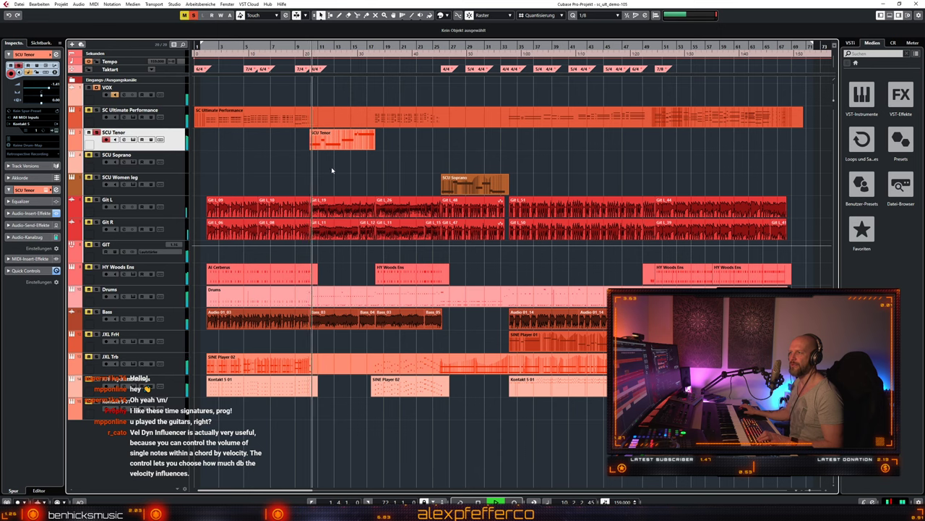
click(133, 139)
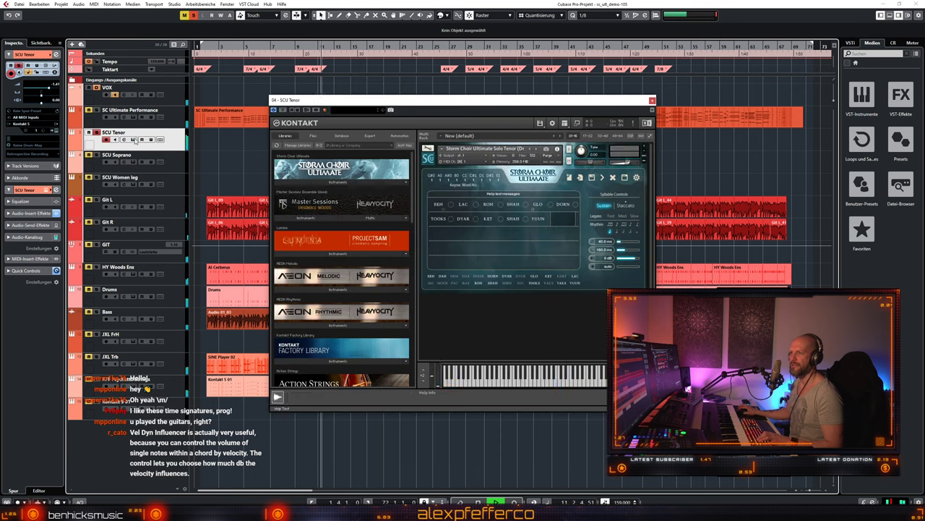
drag(507, 100, 568, 130)
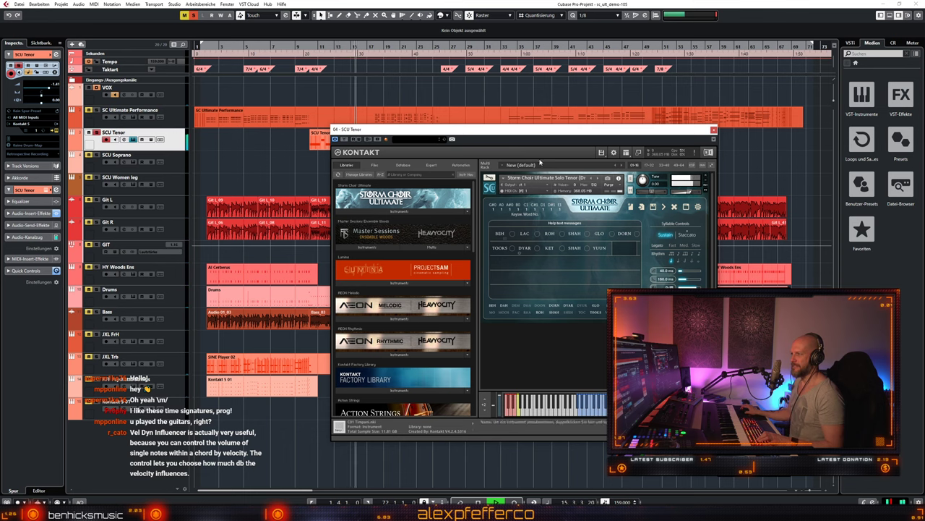
drag(537, 134, 592, 167)
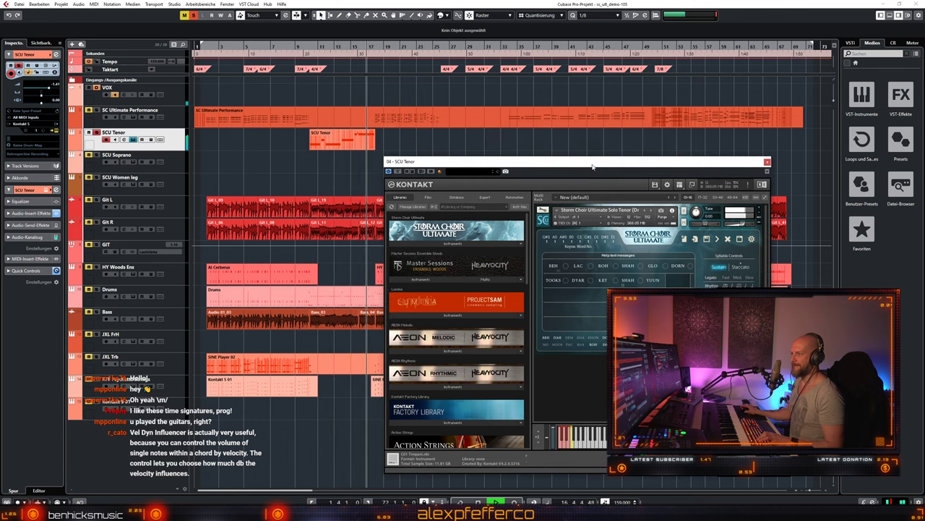
key(space)
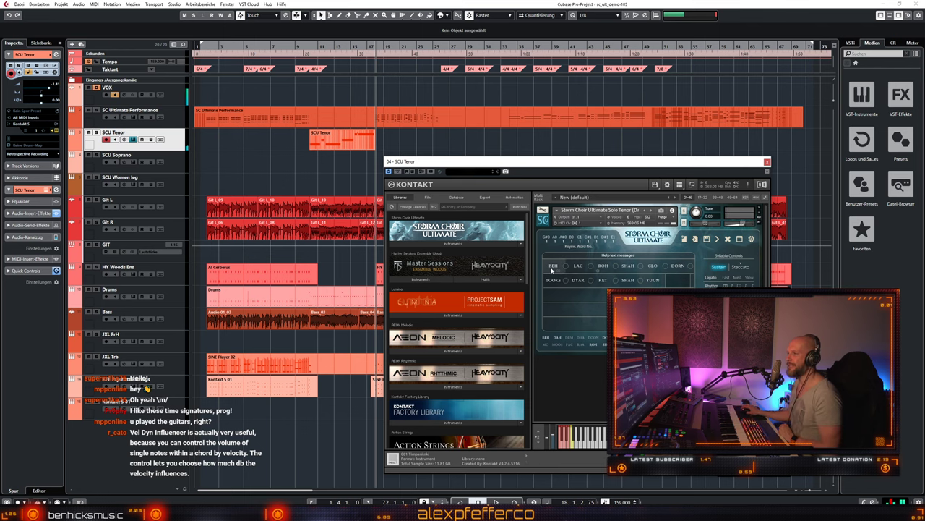
click(768, 162)
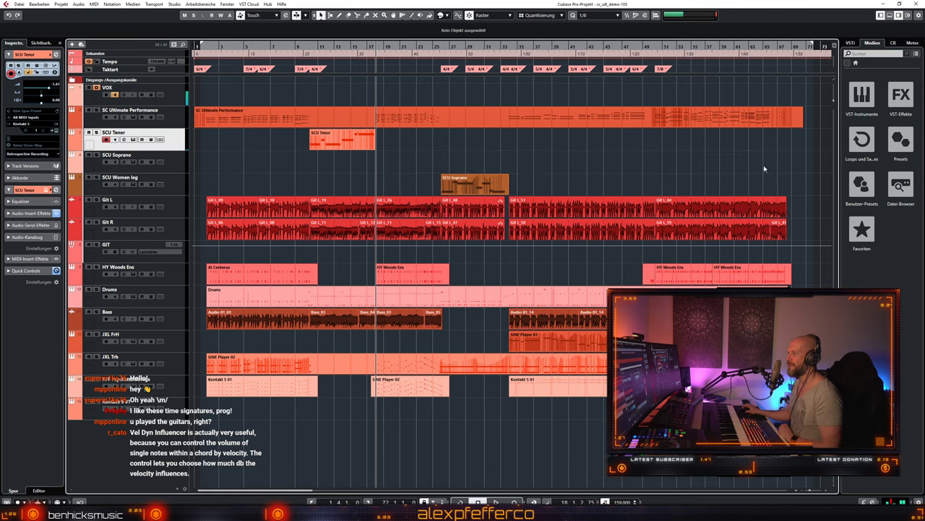
Step: Replace the Kontakt 5 01 track's patch with Storm Choir Ultimate Solo Tenor (Dramatic).nki from the library's soloists folder
click(171, 410)
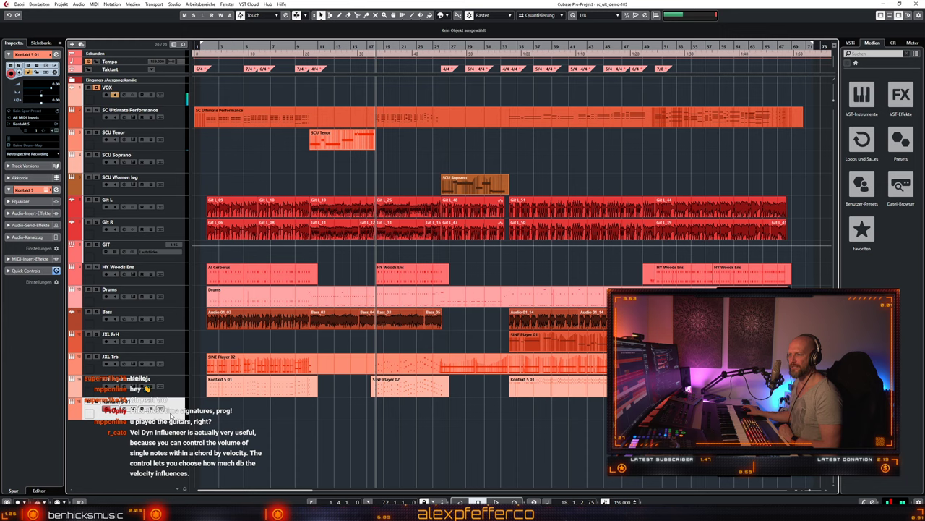
click(133, 410)
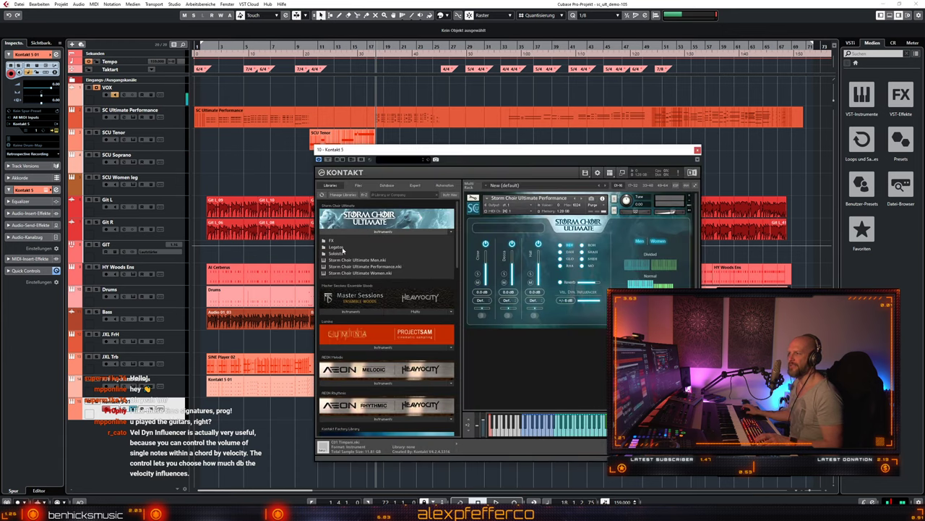
click(337, 253)
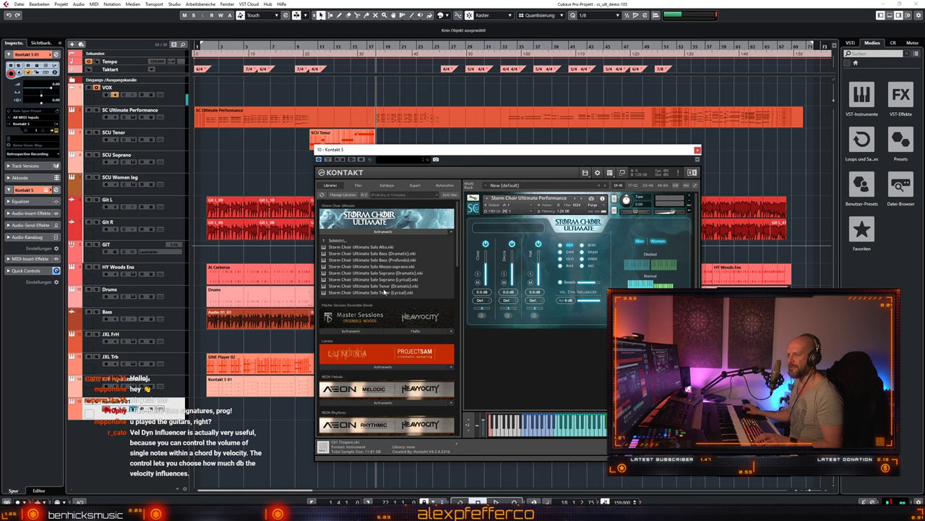
double_click(382, 287)
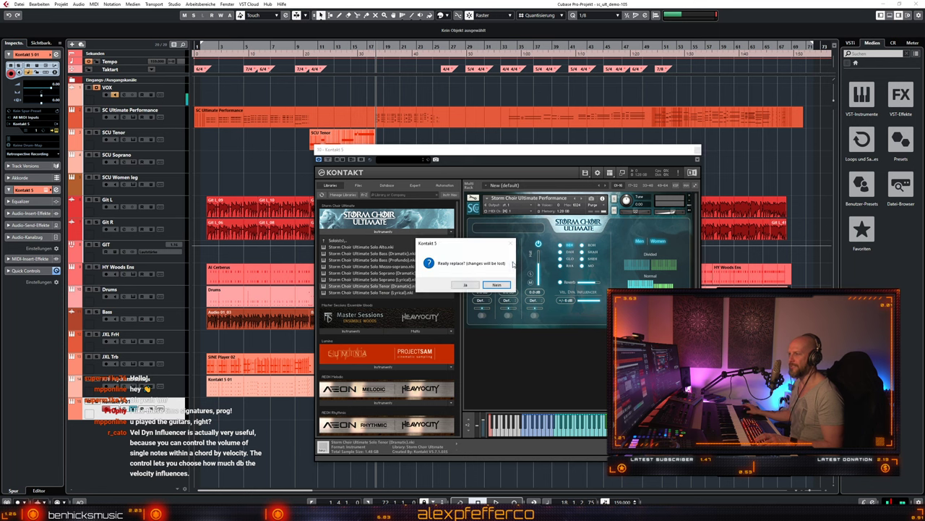
click(464, 285)
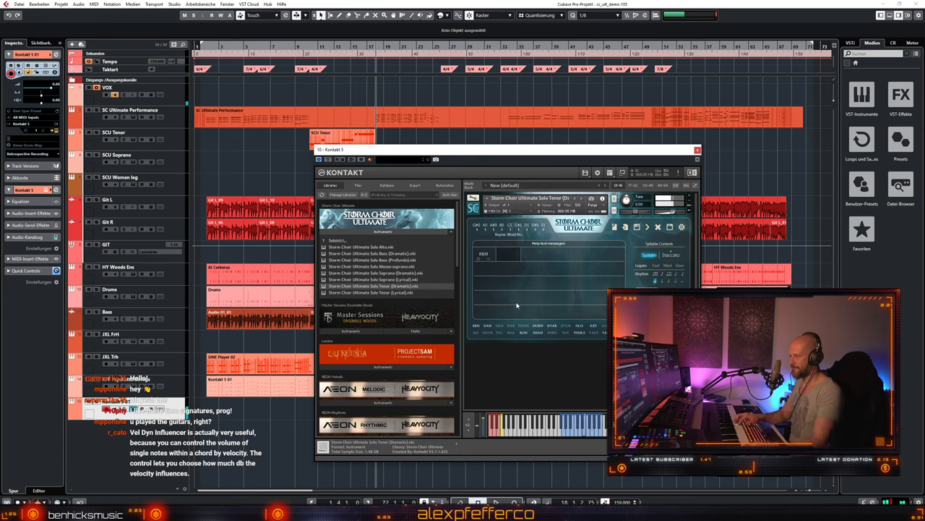
Step: Append the syllables DORN, ROH, GLO, TOOKS and KET after BEH in the solo tenor's word and switch the syllables to Staccato
click(538, 325)
click(524, 333)
click(579, 325)
click(579, 332)
click(593, 326)
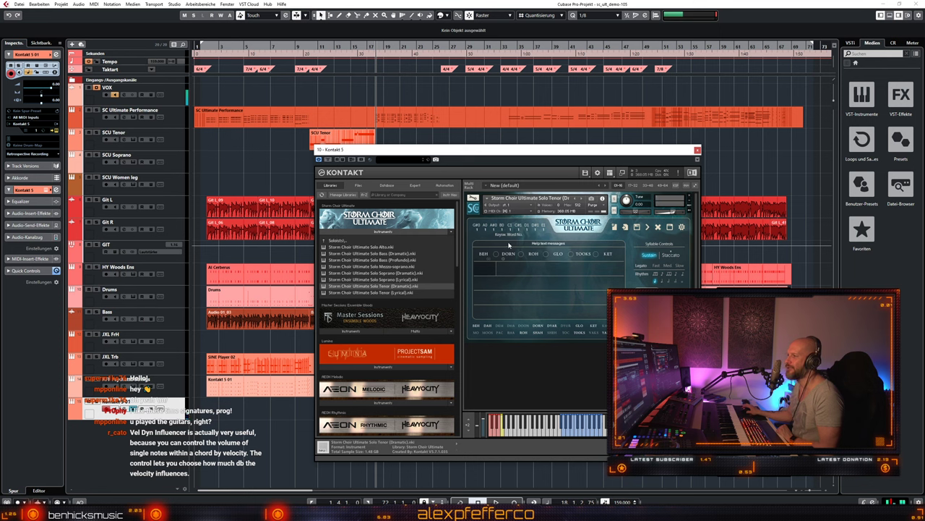
click(669, 255)
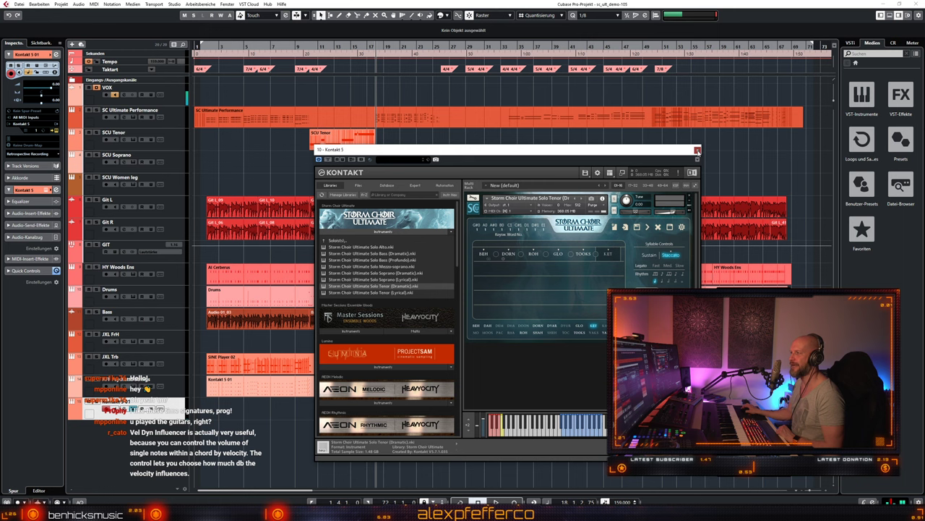
Step: Switch the solo tenor's BEH syllable to Sustain and try its legato speeds and rhythm note durations
click(649, 255)
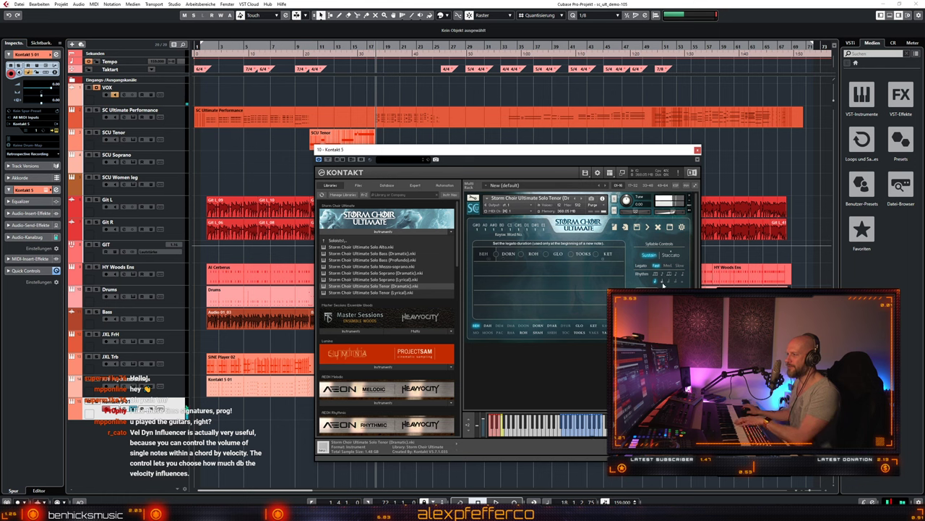
click(668, 266)
click(658, 266)
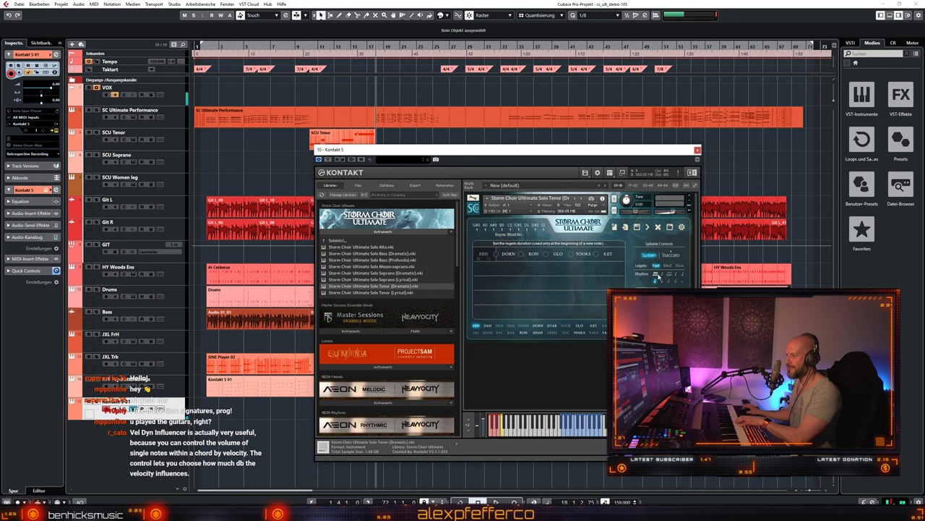
click(656, 274)
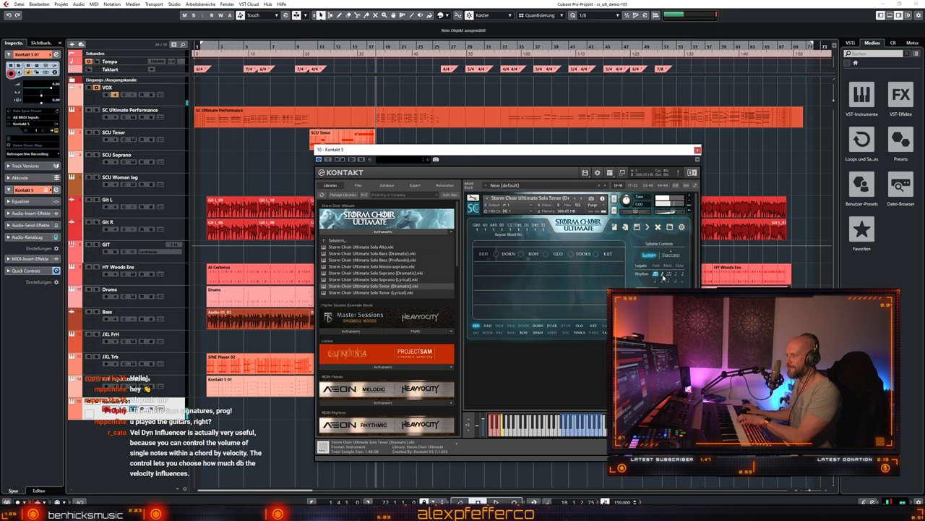
click(662, 275)
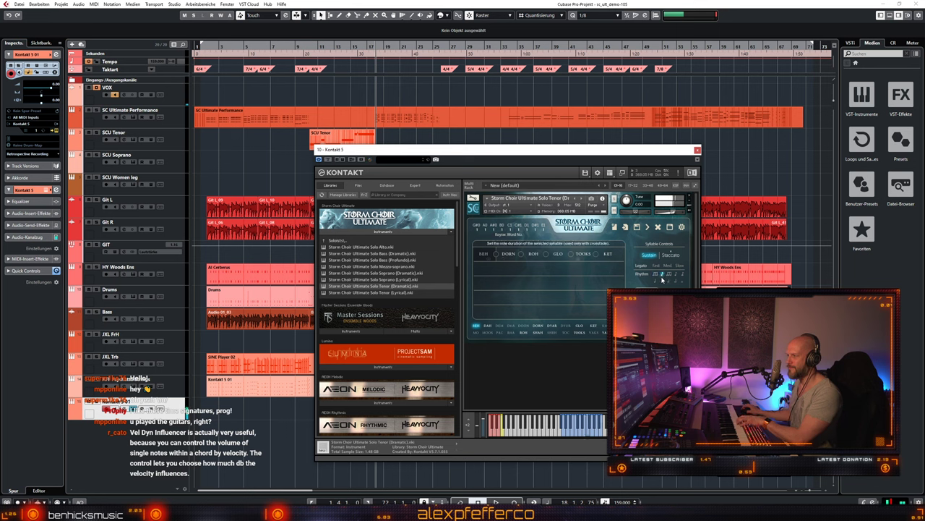
Step: Try several rhythm note durations with the crossfade between BEH and DORN enabled, ending with the crossfade off
click(497, 254)
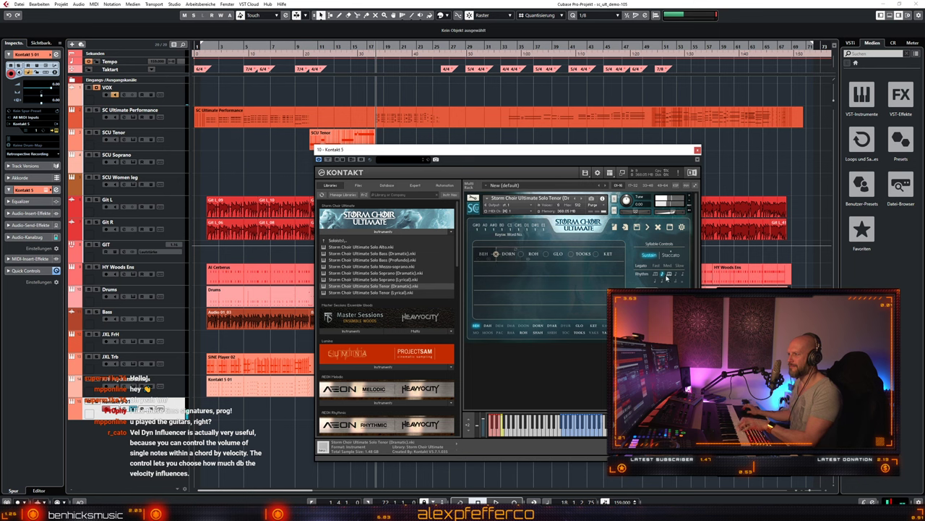
click(669, 275)
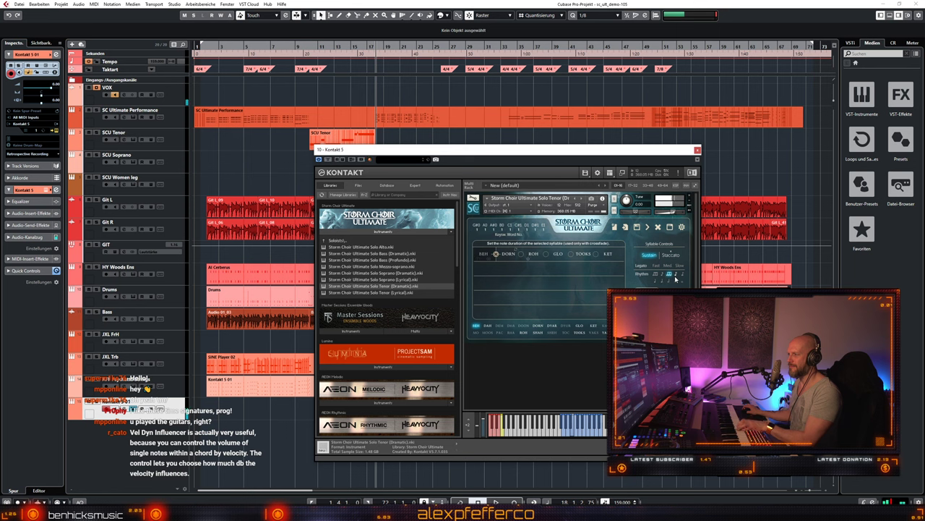
click(677, 276)
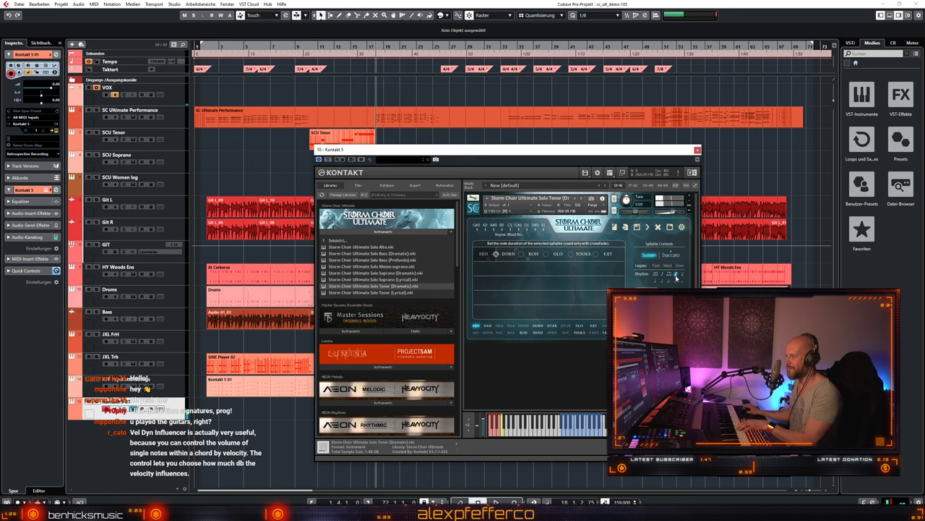
click(655, 275)
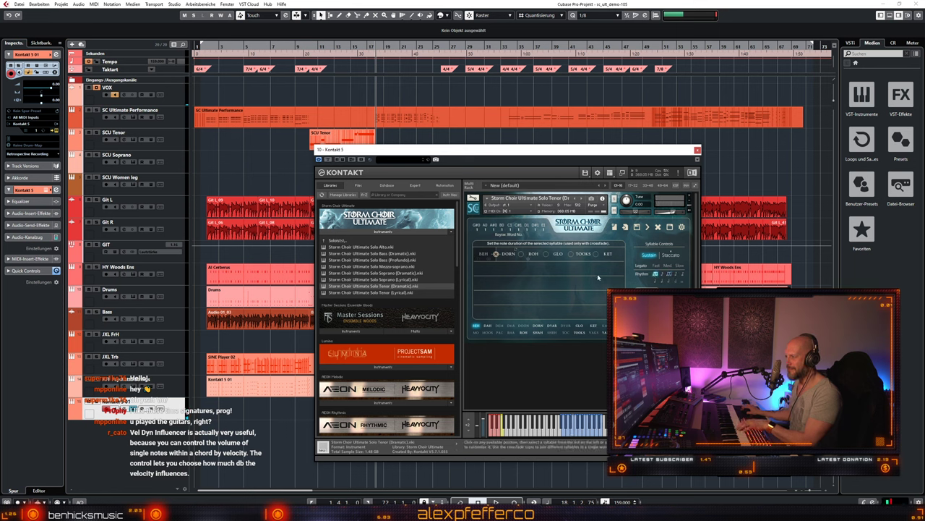
click(496, 254)
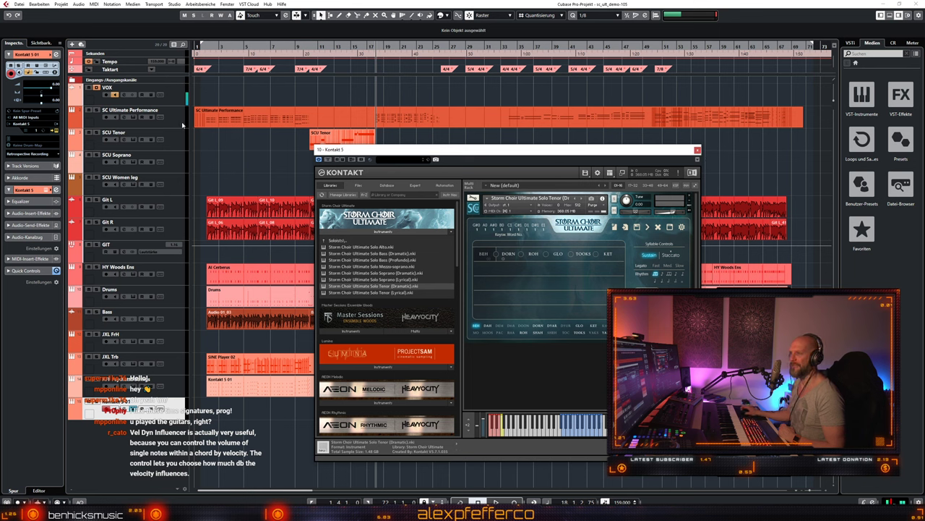
Step: Examine the Legato, Overlap, Release and Reverb options in the SCU Women leg track's Kontakt instrument
click(697, 150)
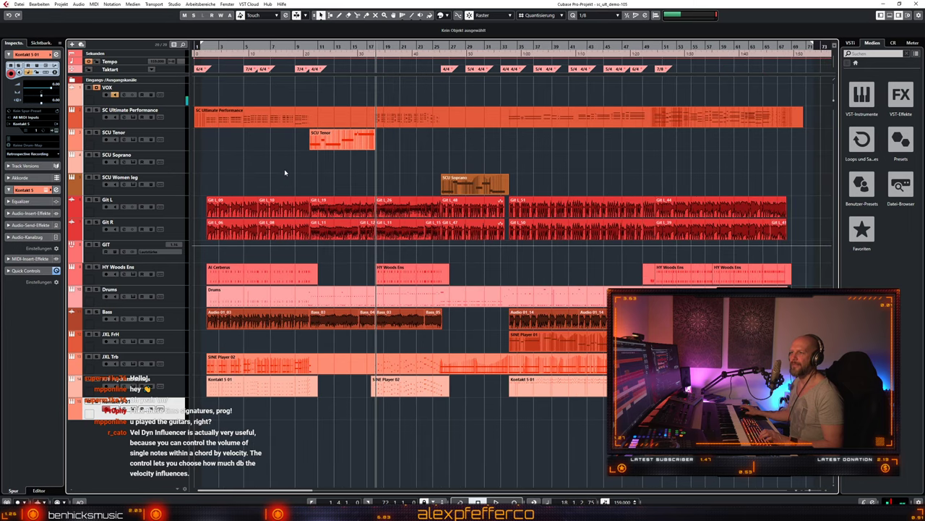
click(170, 189)
click(133, 185)
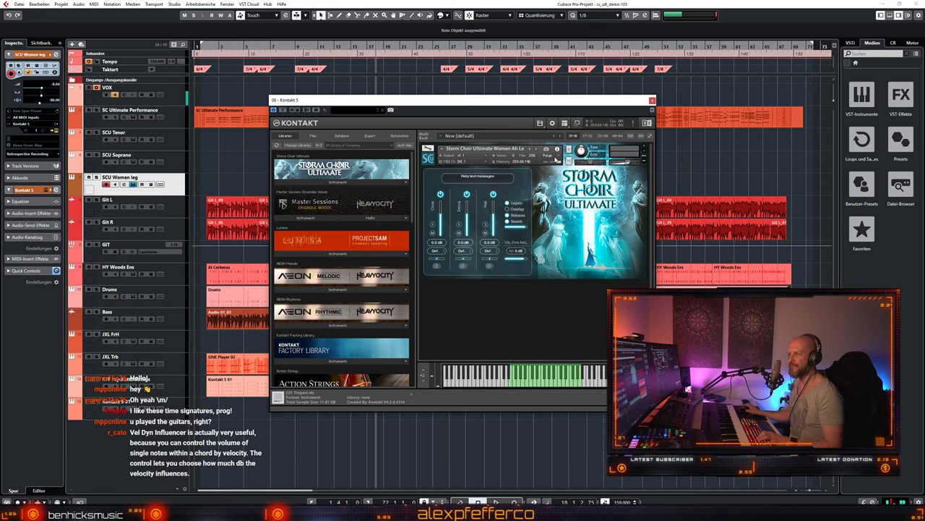
drag(528, 102, 554, 141)
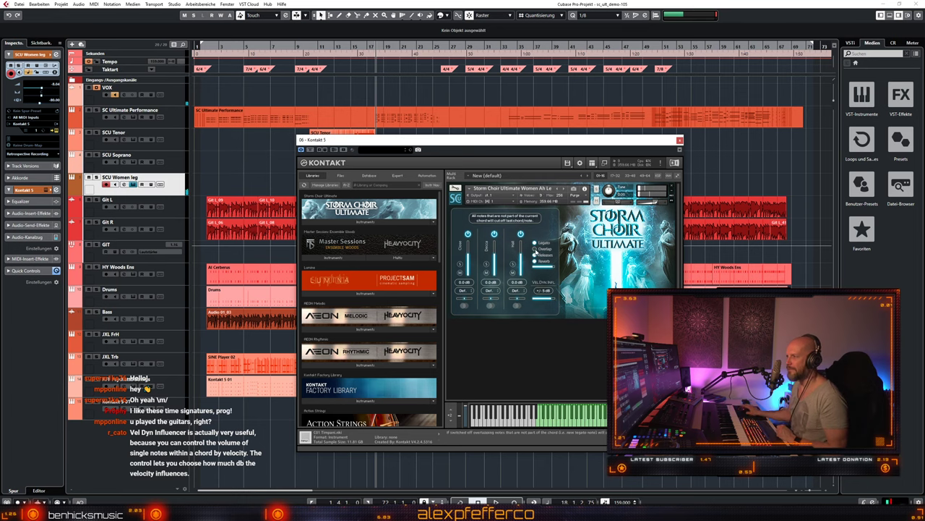
click(680, 140)
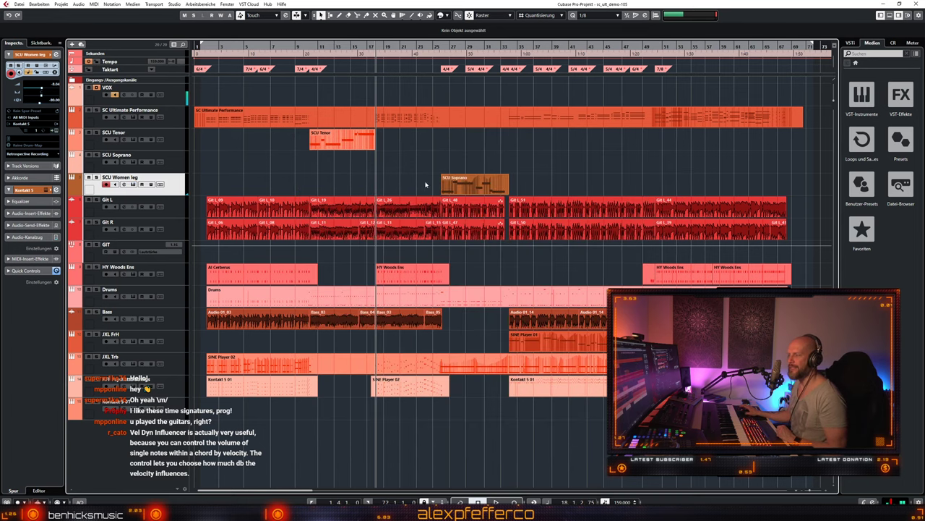
click(133, 184)
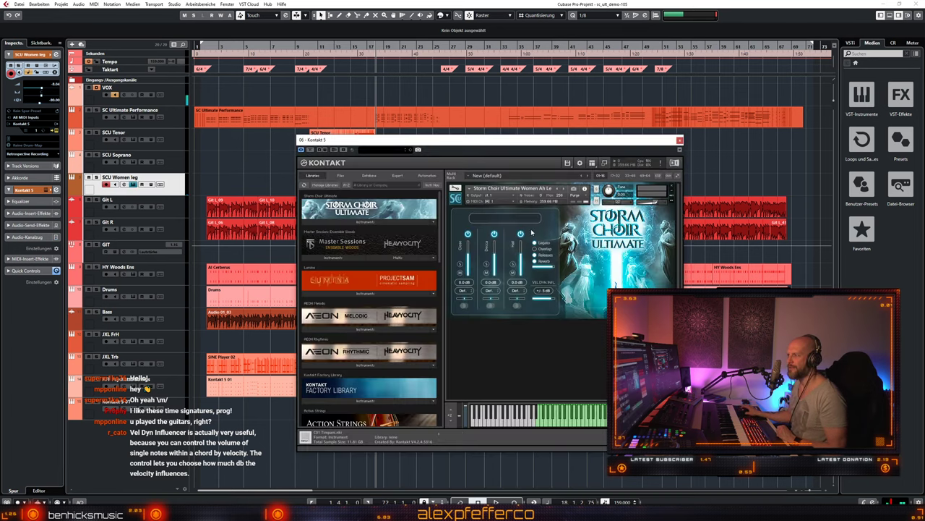
click(680, 140)
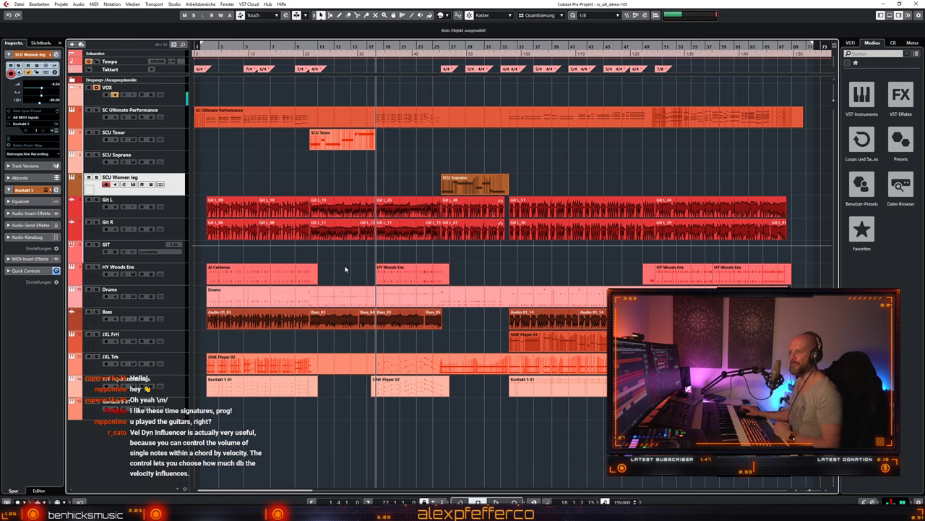
Step: Reopen the Kontakt 5 01 instrument and replace its patch with Storm Choir Ultimate Solo Alto.nki
click(153, 404)
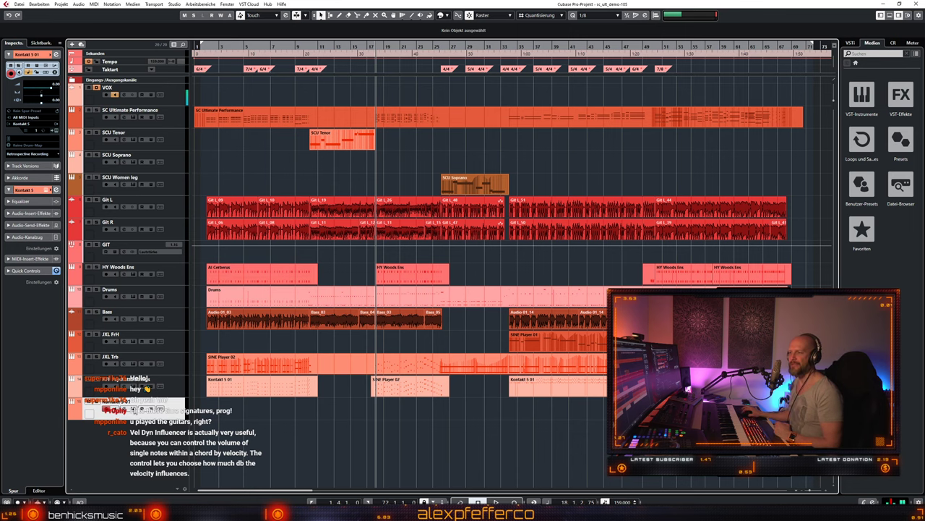
click(133, 409)
drag(483, 159, 487, 151)
click(391, 224)
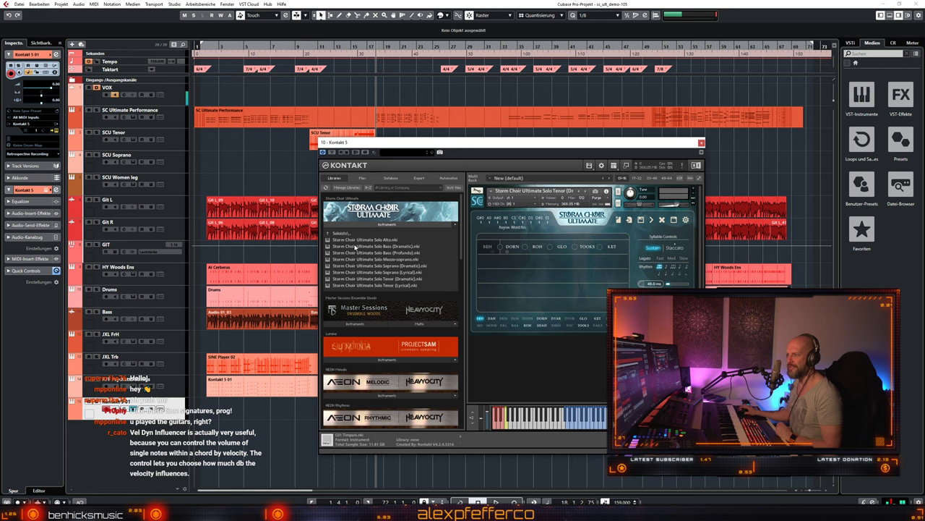
double_click(373, 241)
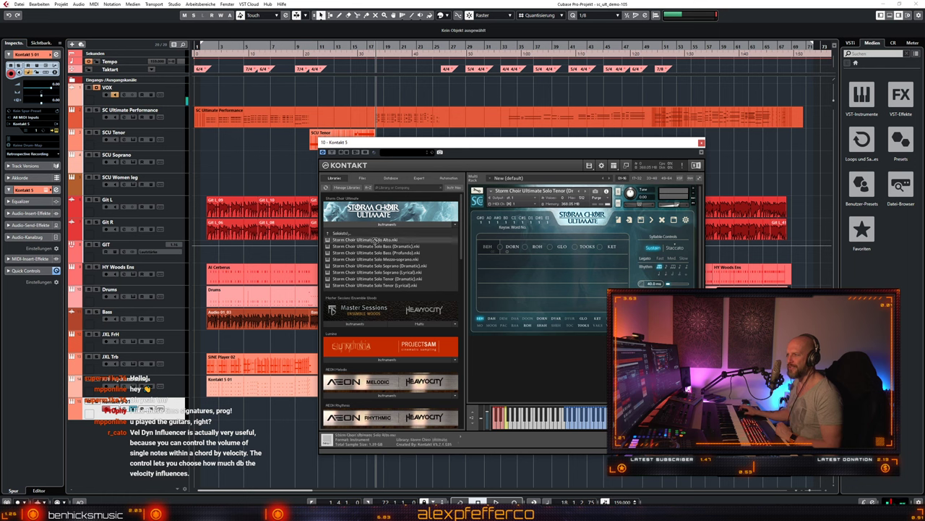
click(468, 286)
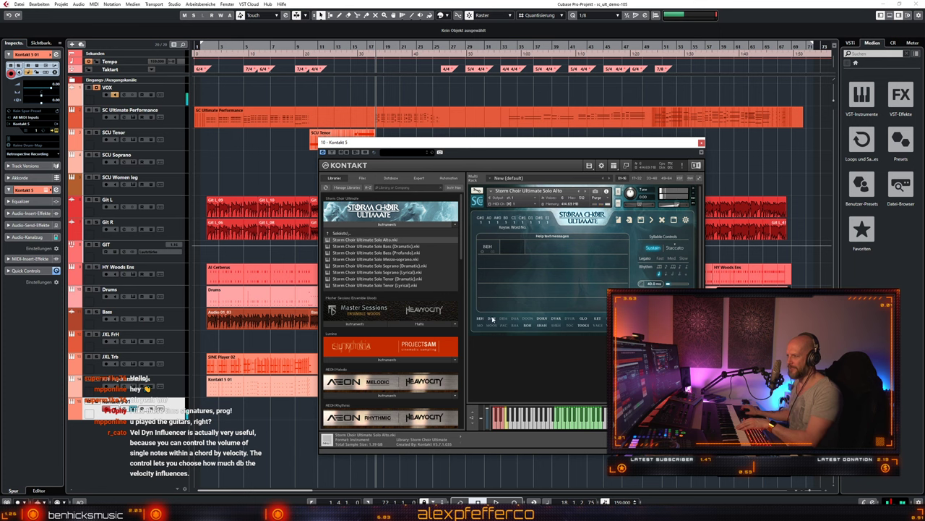
Step: Append the syllables ROH, DORN, SHAH, GLO and TOOKS after BEH in the solo alto's word and view the preset-loading dialog
click(527, 325)
click(542, 318)
click(542, 325)
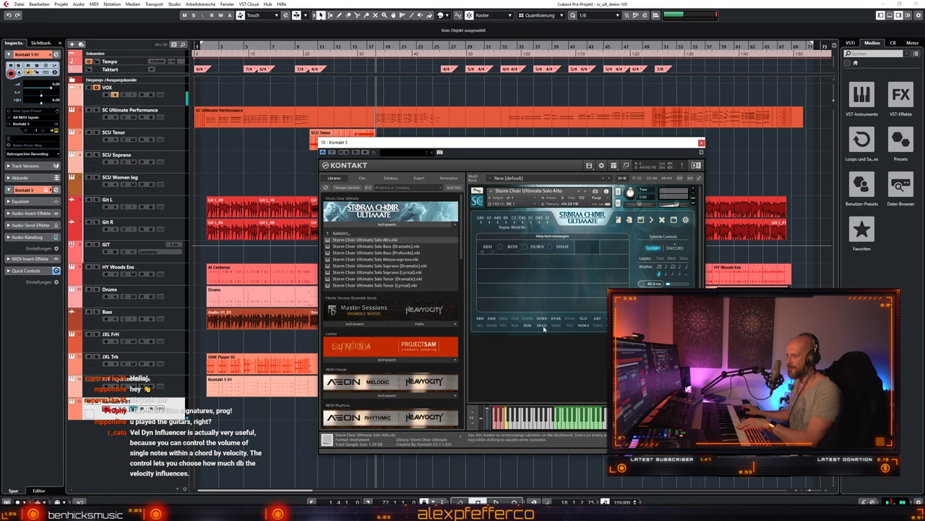
click(583, 318)
click(584, 325)
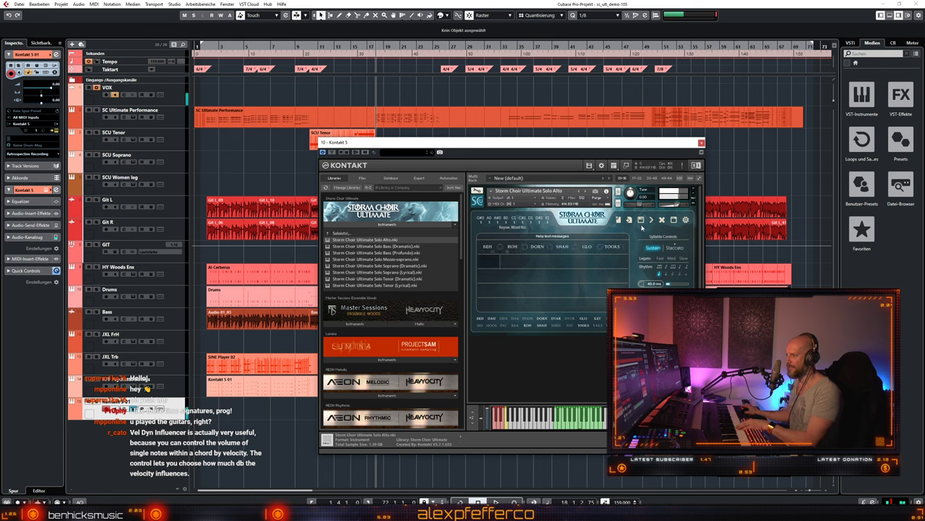
click(630, 222)
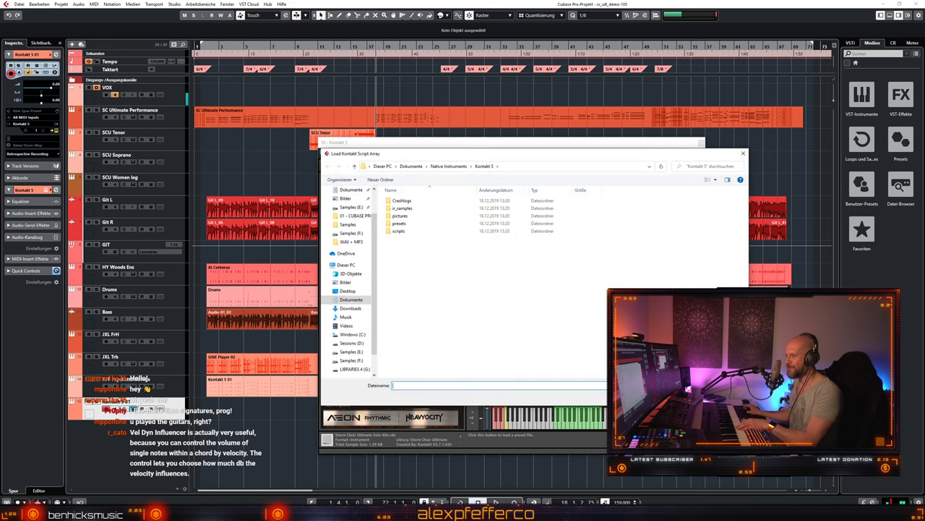
key(Escape)
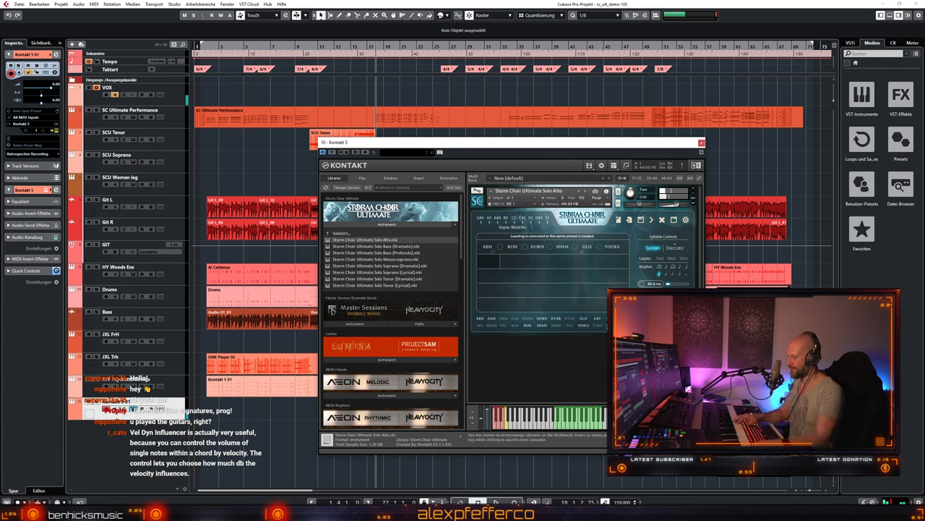
Step: Extend the solo alto's word with the further syllables TOOKS, KET, YAKS and YUUN
click(584, 325)
click(598, 319)
click(598, 326)
click(613, 326)
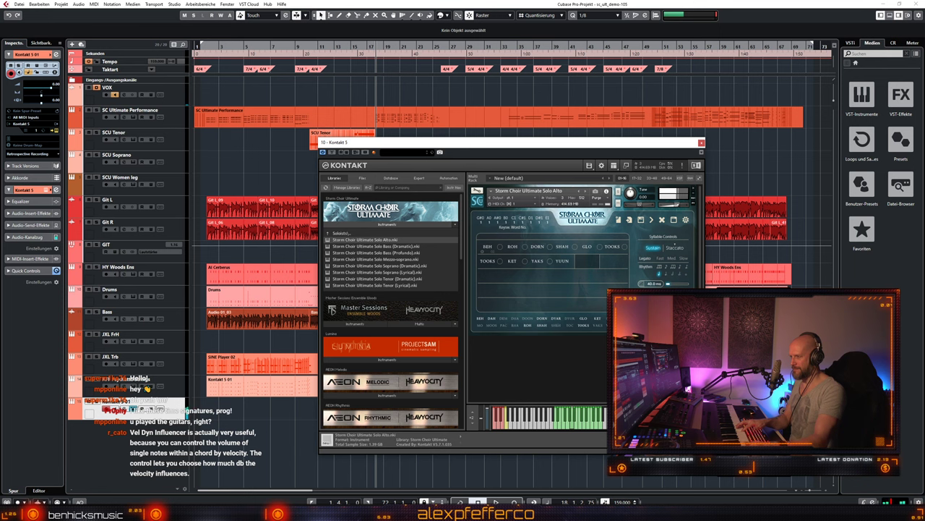
Step: Replace the patch with Storm Choir Ultimate Solo Bass (Dramatic).nki and append DYAR, GLO, TOOKS, YAKS, YUUN and LAC after BEH
drag(397, 247, 538, 253)
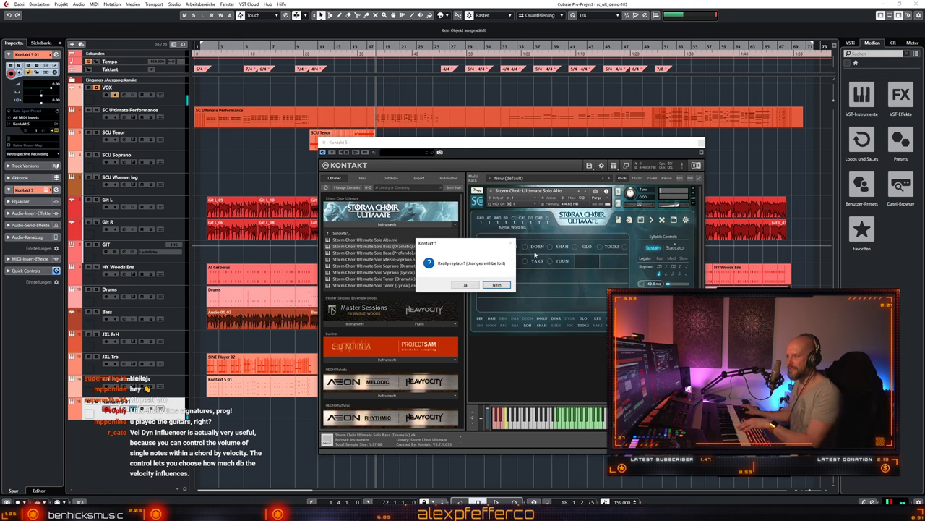
click(465, 285)
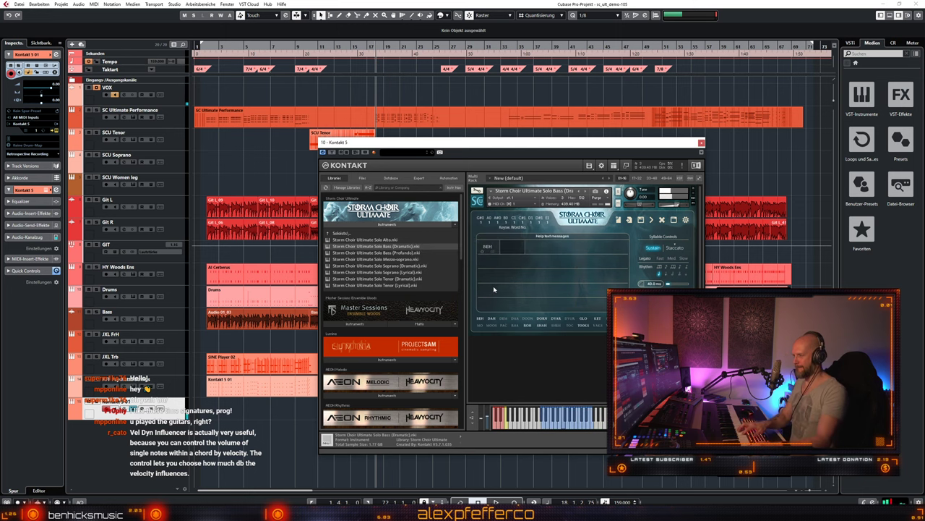
click(556, 318)
click(584, 319)
click(583, 326)
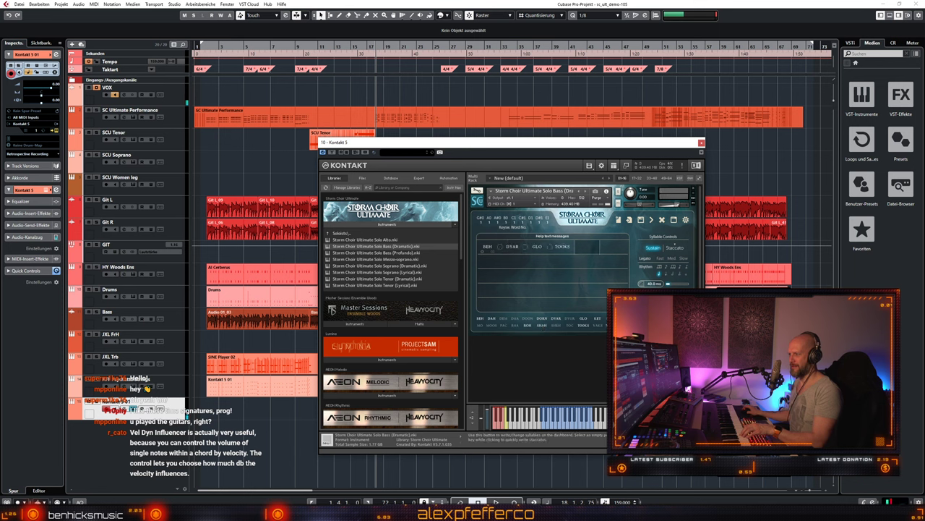
click(598, 326)
click(611, 325)
click(612, 318)
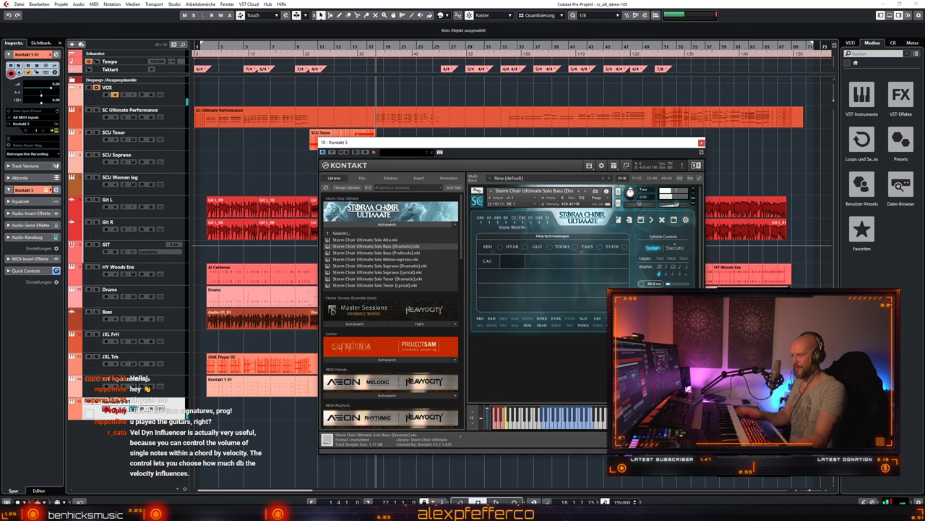
Step: Replace the patch with Solo Bass (Profundo).nki and append SHAH, TOOKS, GLO, KET, YAKS, YUUN, LAC, ROH and DAH after BEH
drag(390, 252, 552, 270)
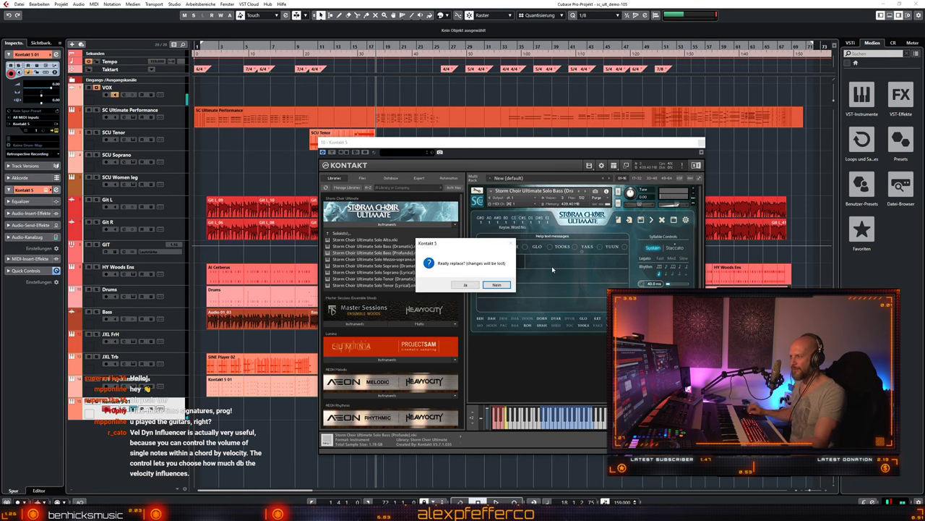
click(472, 286)
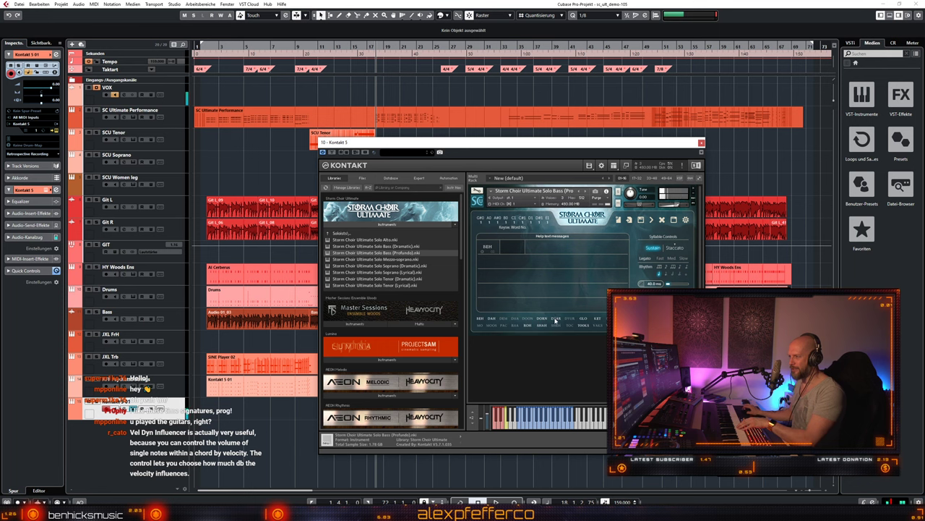
click(543, 327)
click(582, 326)
click(584, 319)
click(597, 319)
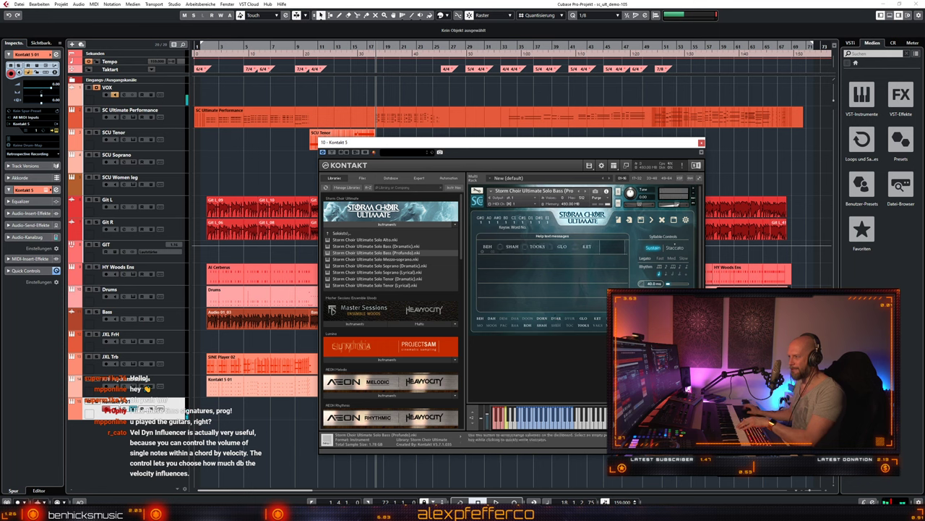
click(599, 326)
click(612, 325)
click(611, 319)
click(527, 325)
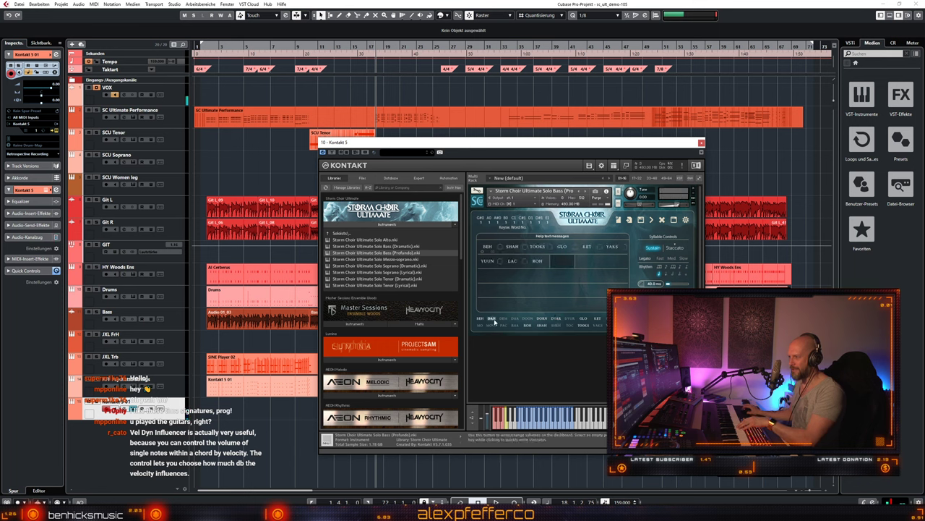
click(491, 320)
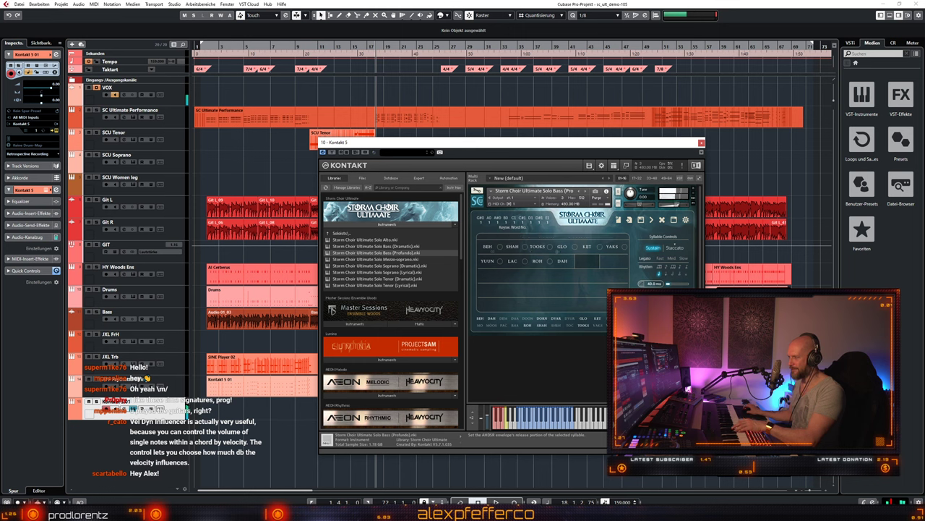
Step: Shorten the selected syllable's envelope release to about 29 ms in the solo bass word
drag(669, 284, 668, 285)
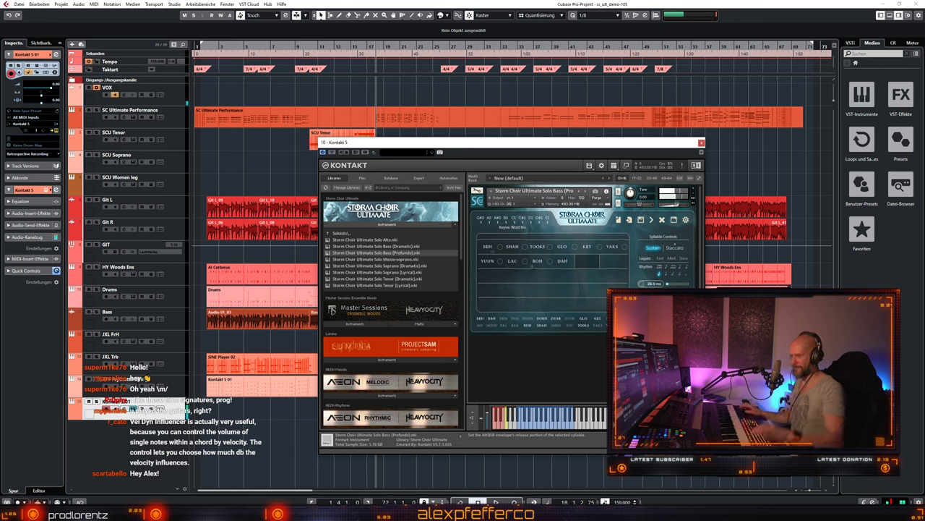
Step: Replace the patch with Storm Choir Ultimate Solo Mezzo-soprano.nki and append DORN, DYAR, TOOKS, GLO and KET after BEH
click(388, 259)
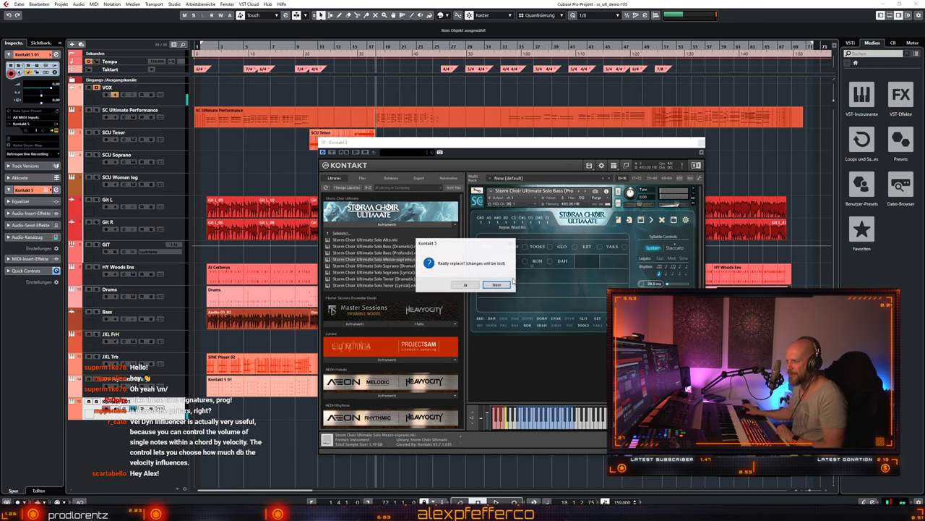
drag(475, 289, 477, 290)
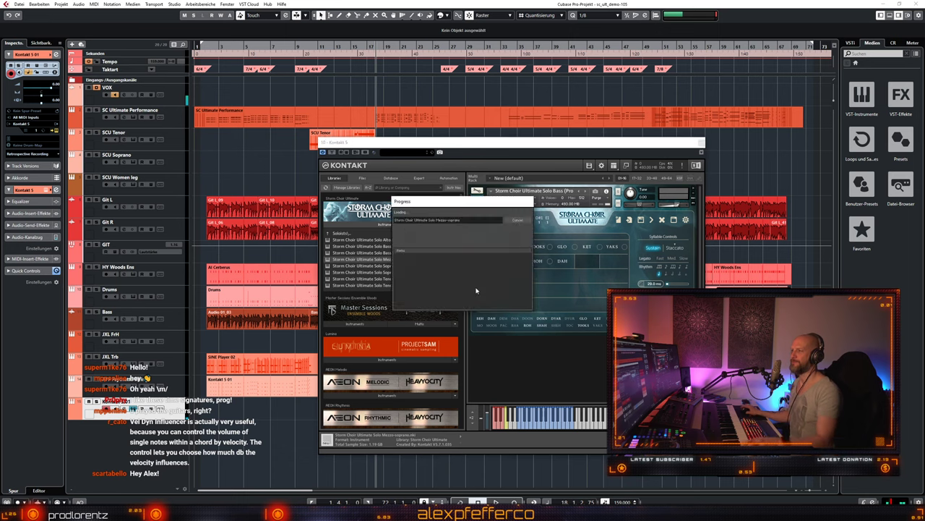
click(541, 318)
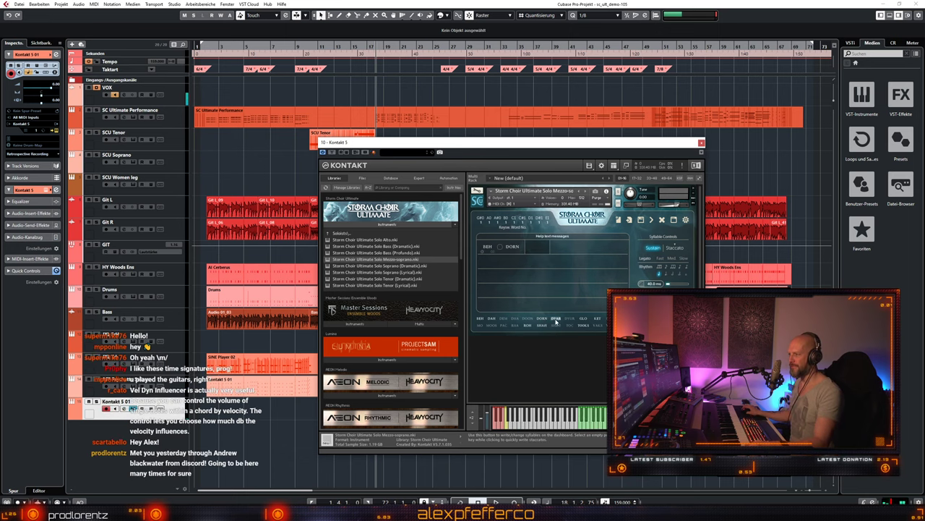
click(556, 318)
click(583, 325)
click(583, 318)
click(597, 318)
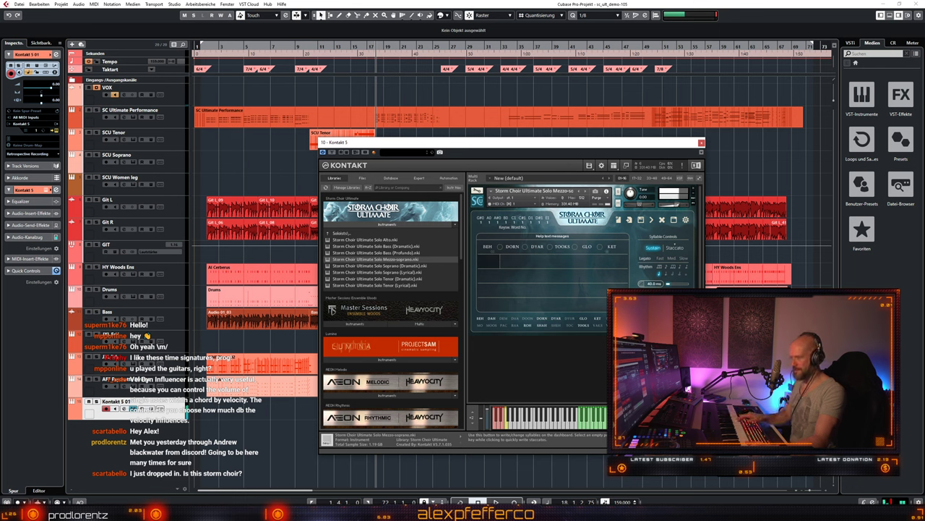
Step: Replace the patch with Solo Soprano (Dramatic).nki and append SHAH, ROH, KET, GLO, TOOKS, YAKS, YUUN and LAC after BEH
click(390, 266)
drag(464, 279, 538, 274)
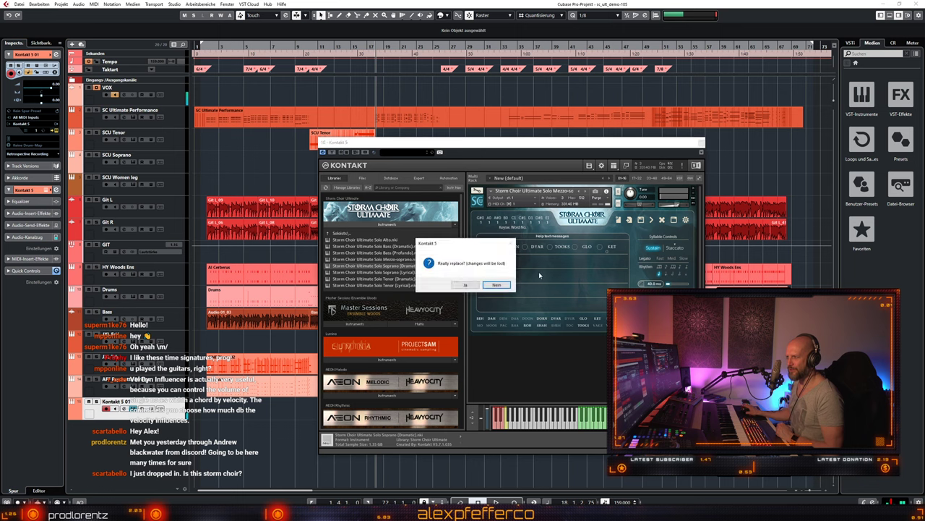
click(467, 285)
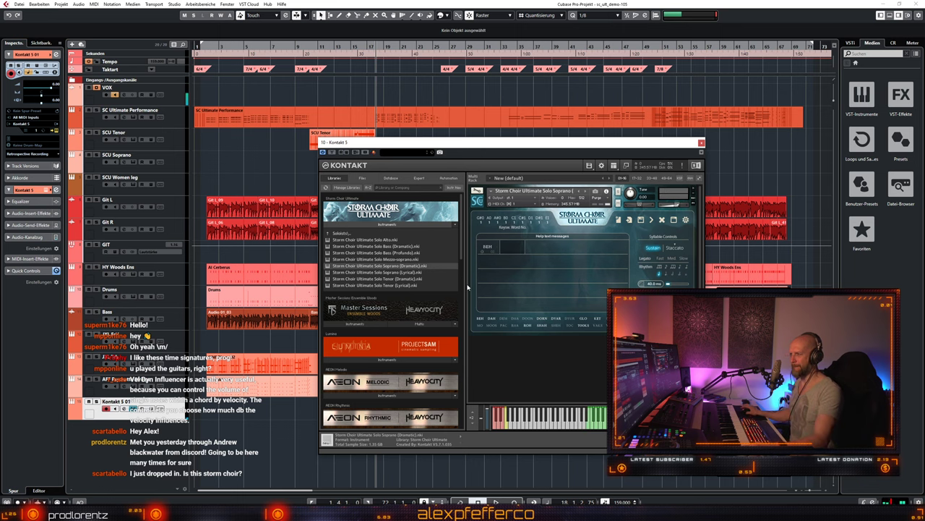
click(542, 324)
click(527, 324)
click(598, 318)
click(584, 318)
click(584, 325)
click(598, 325)
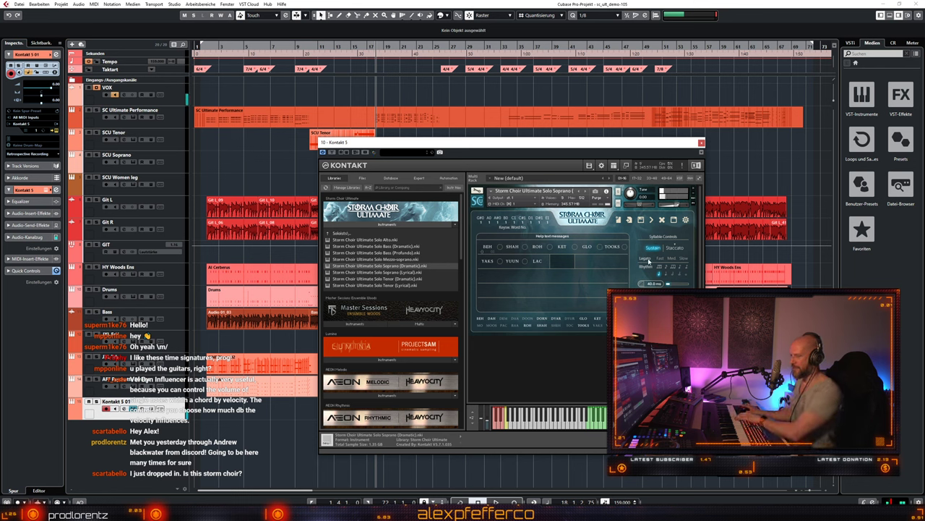
Step: Try the Med and Fast legato speeds in the dramatic soprano patch, finishing with Slow
click(671, 258)
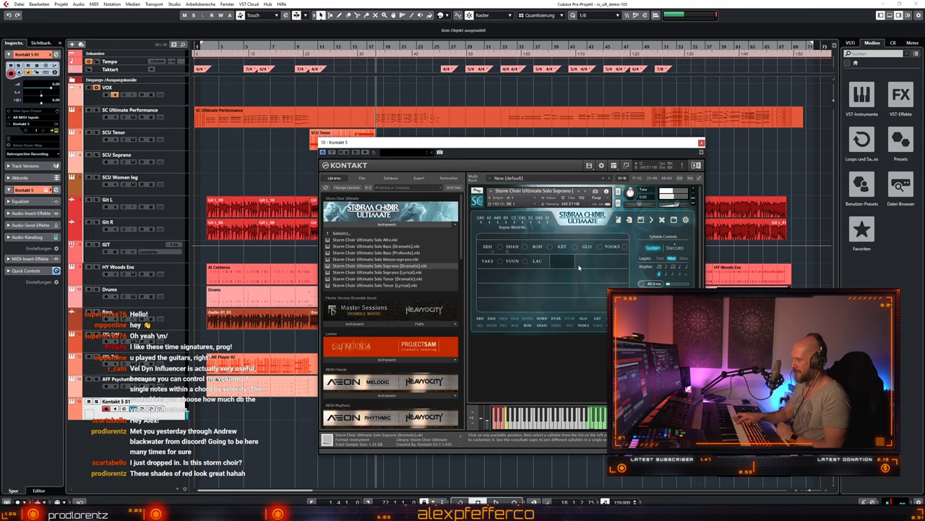
click(661, 258)
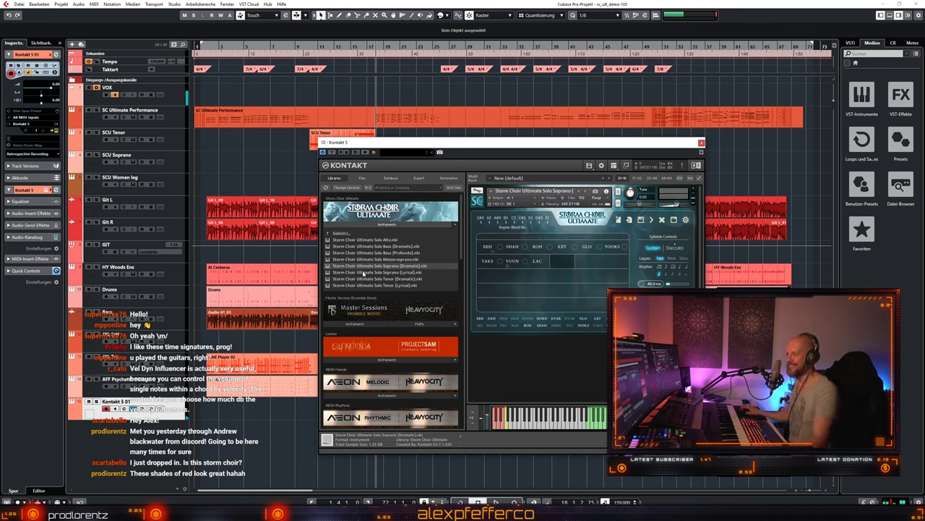
click(684, 260)
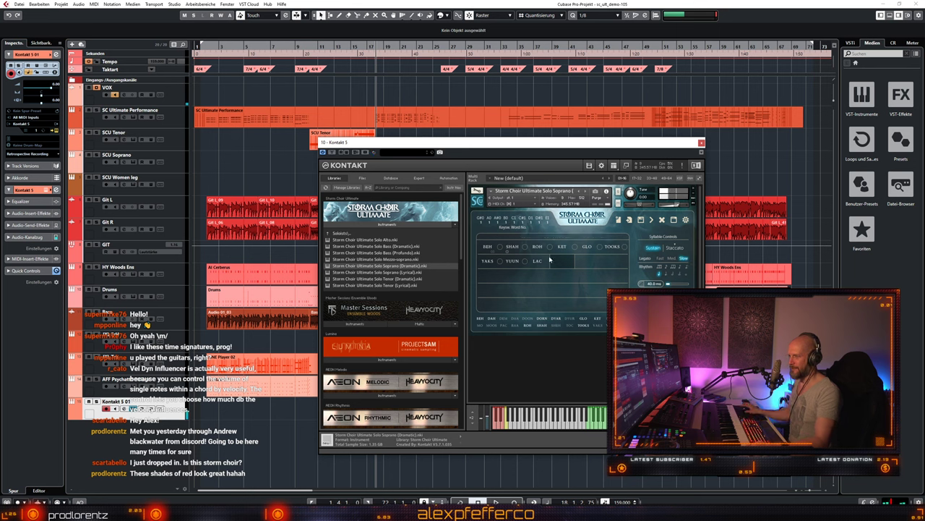
Step: Replace the patch with Solo Soprano (Lyrical).nki and append SHAH, ROH, DAH, GLO, TOOKS, KET and YAKS after BEH
double_click(371, 273)
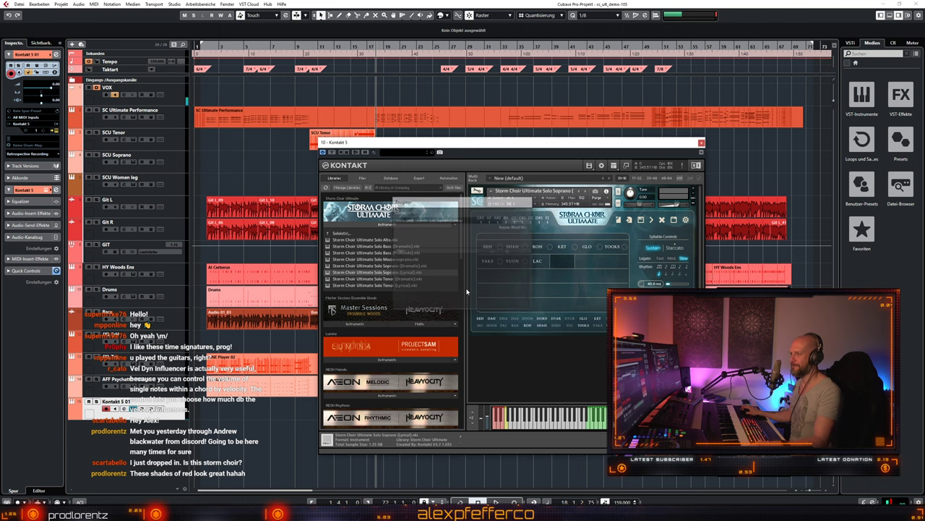
click(541, 324)
click(528, 325)
click(492, 319)
click(584, 318)
click(583, 325)
click(597, 318)
click(597, 325)
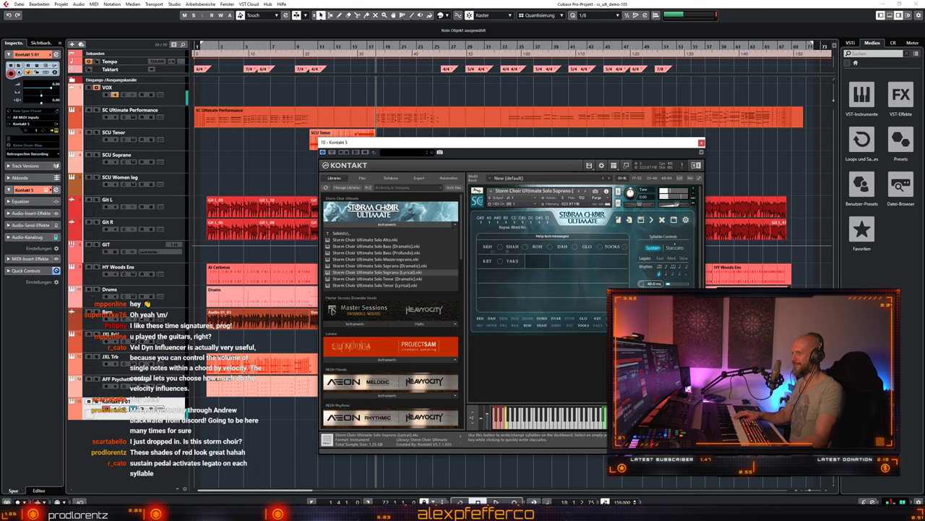
Step: Replace the patch with Solo Tenor (Dramatic).nki and append SHAH, DYAR, TOOKS, GLO and KET after BEH
mouse_move(531, 144)
mouse_down()
mouse_move(635, 163)
mouse_move(634, 444)
mouse_move(569, 151)
mouse_move(521, 137)
mouse_up()
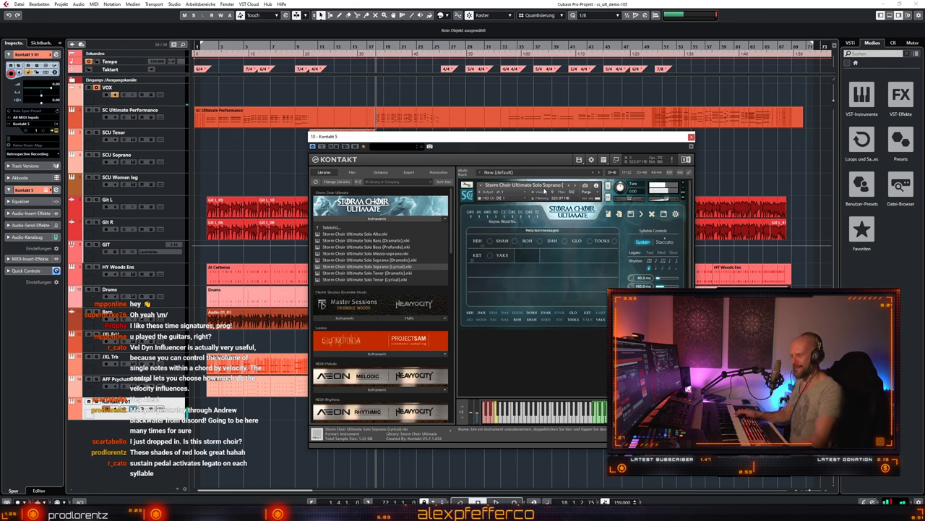
double_click(383, 272)
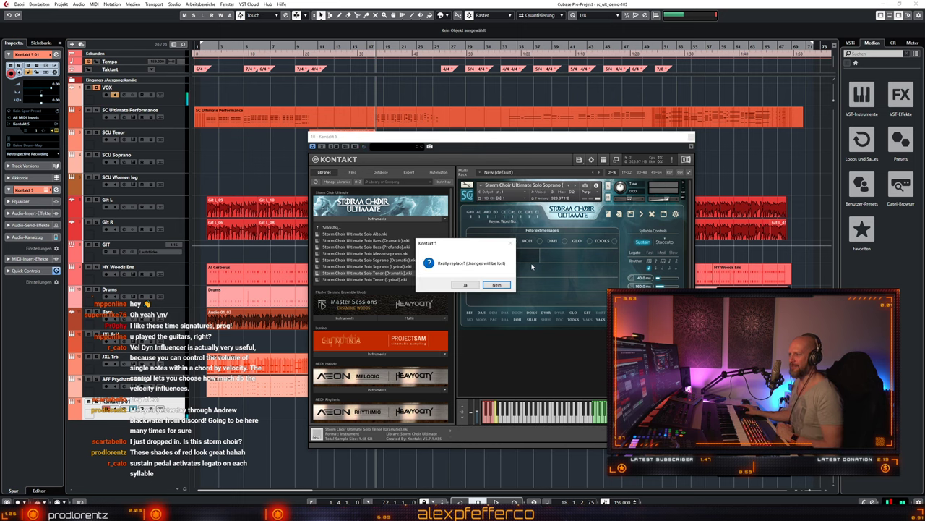
click(465, 284)
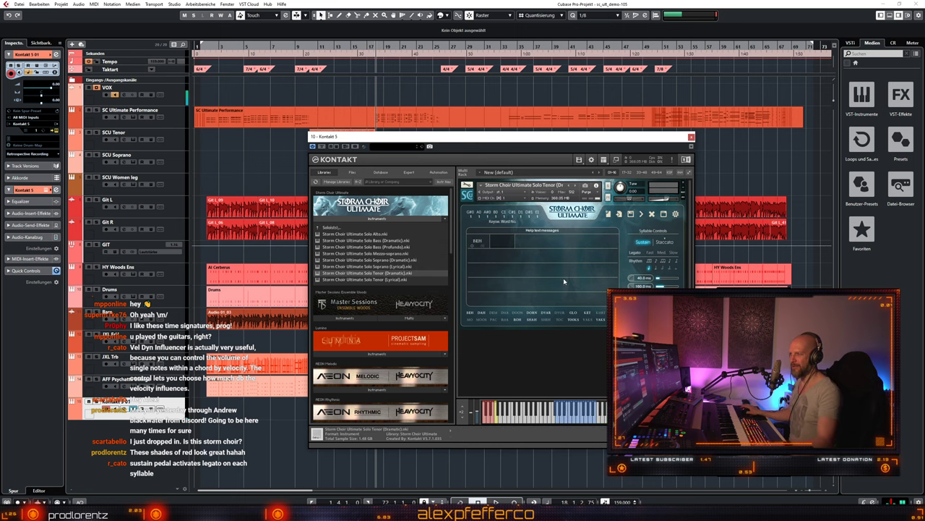
click(531, 319)
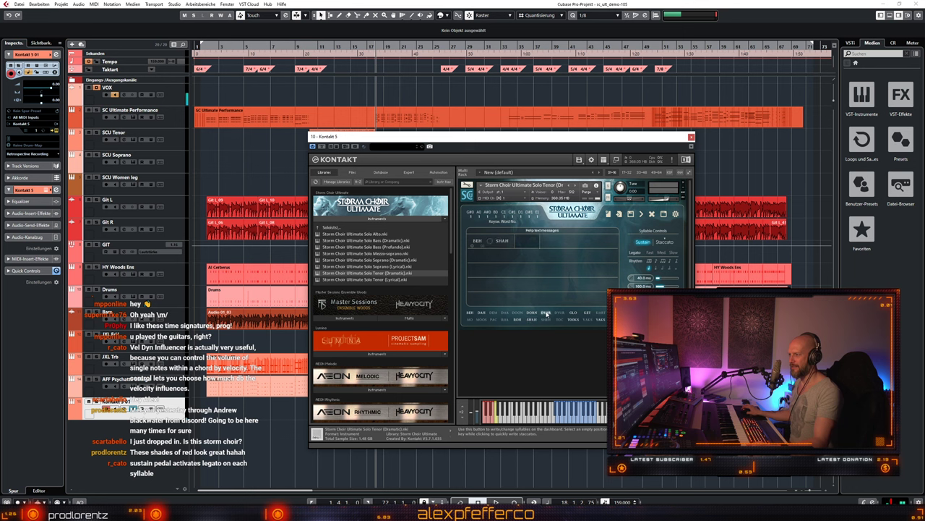
click(546, 312)
click(574, 319)
click(573, 313)
click(589, 313)
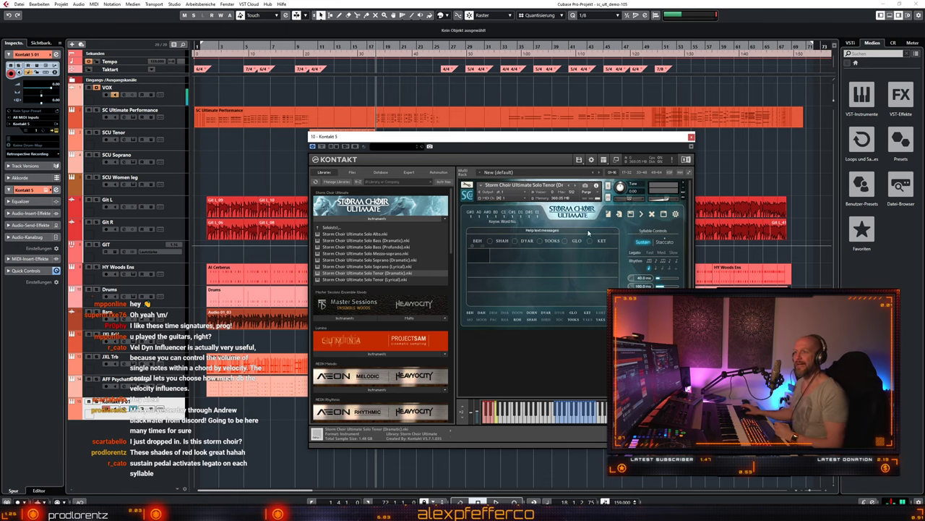
Step: Replace the patch with Solo Tenor (Lyrical).nki and append SHAH, ROH, DYAR, TOOKS, GLO, KET, YAKS, YUUN, LAC and DAH after BEH
drag(564, 140, 535, 149)
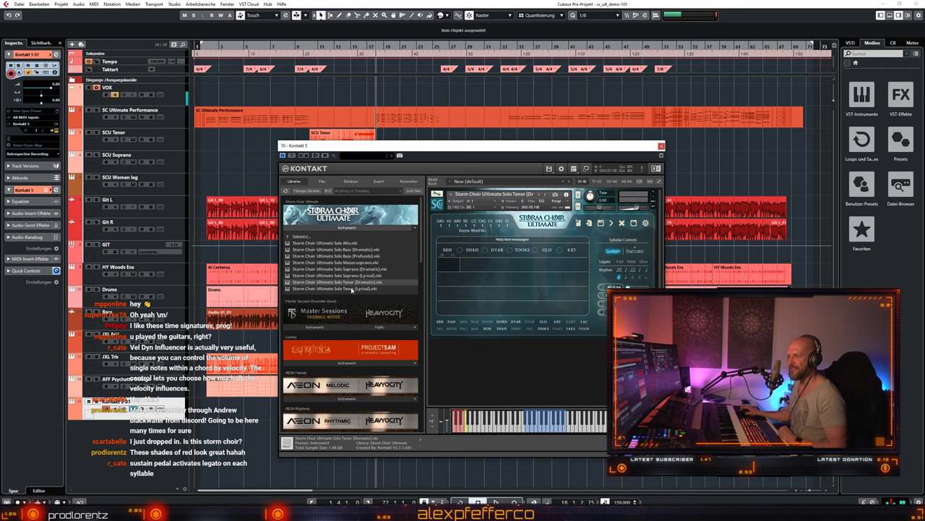
click(346, 289)
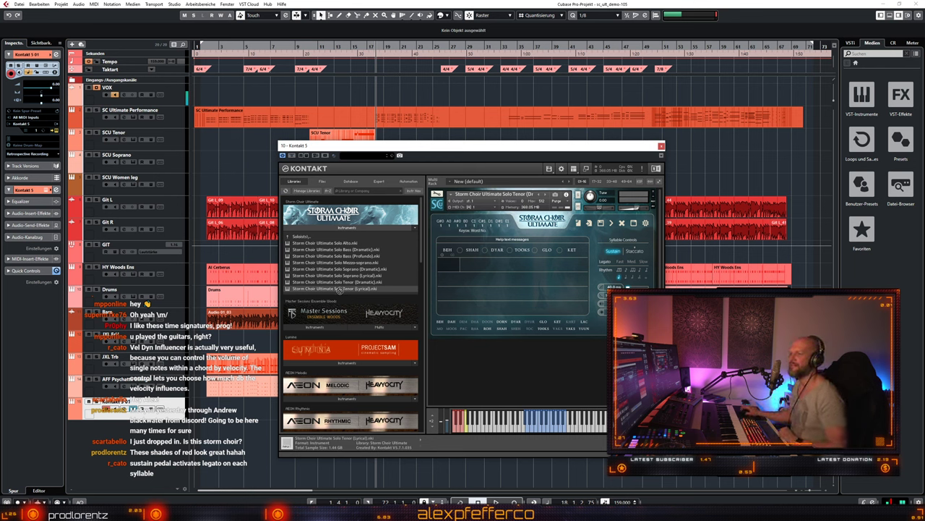
double_click(339, 288)
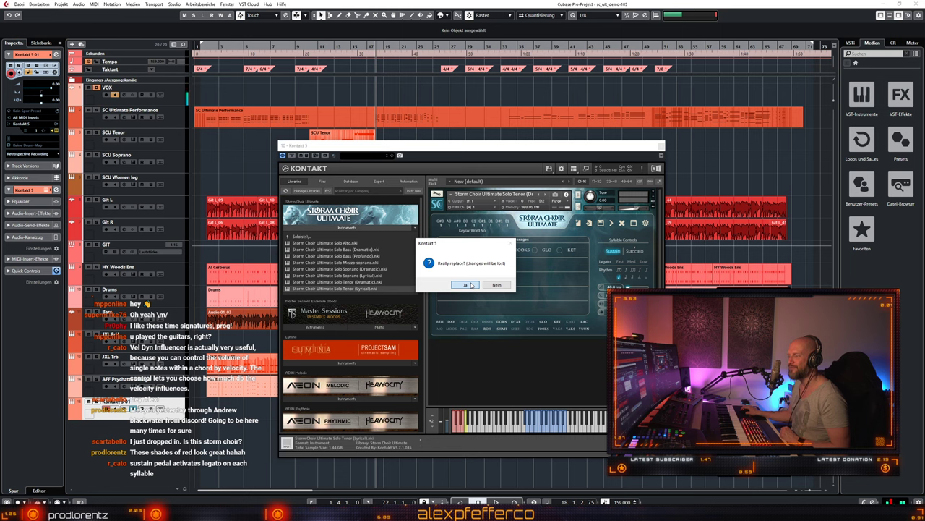
click(471, 286)
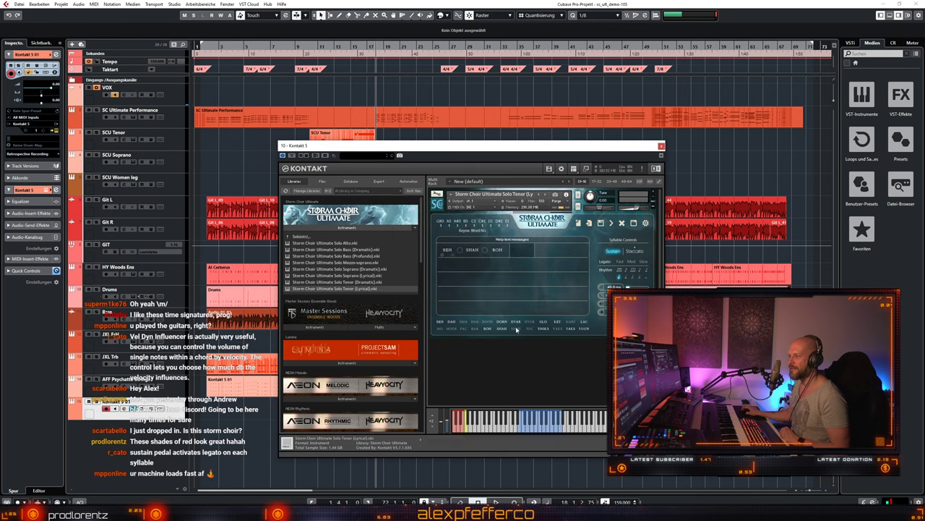
click(545, 330)
click(544, 323)
click(557, 322)
click(571, 329)
click(584, 329)
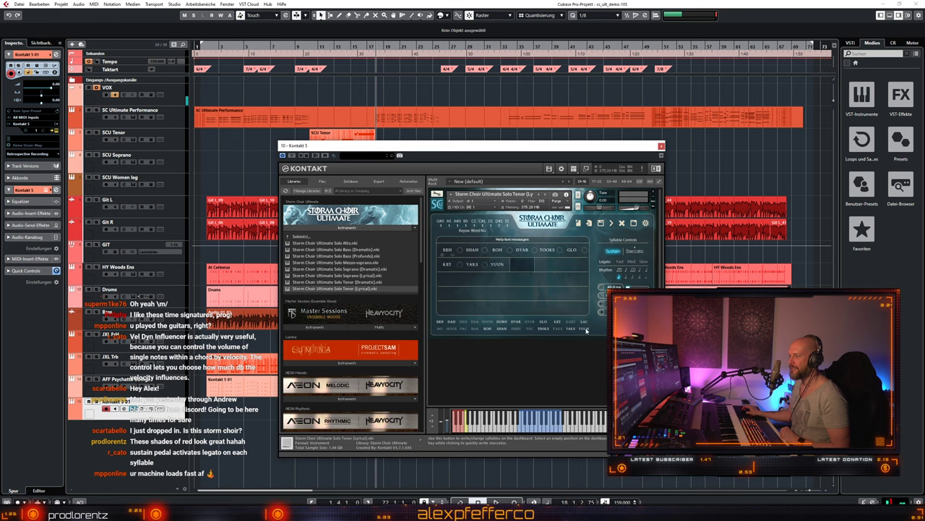
click(584, 322)
click(452, 323)
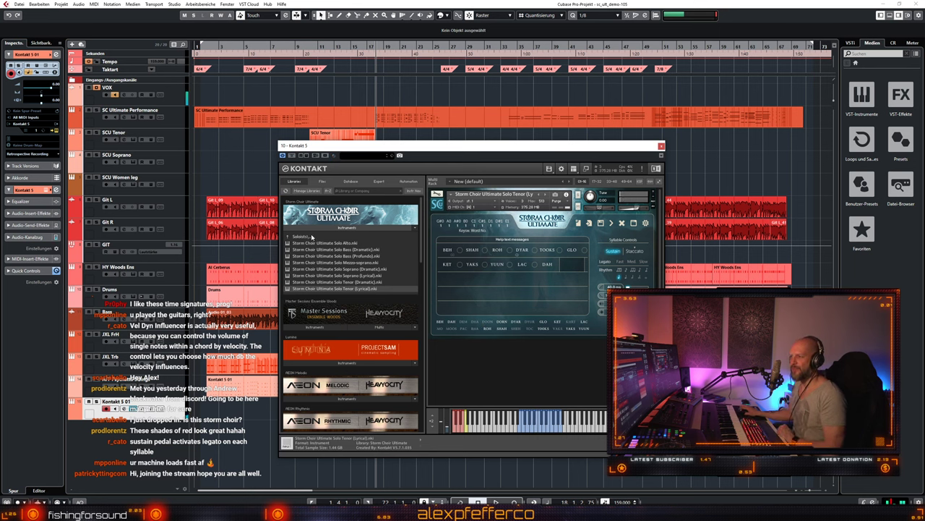
Step: Replace the soloist with Storm Choir Ultimate Women.nki and append MOOS, DAH, DEM, RHA, DOON, ROH, SHAH, DORN, DYAR and SHEH after BEH
click(309, 237)
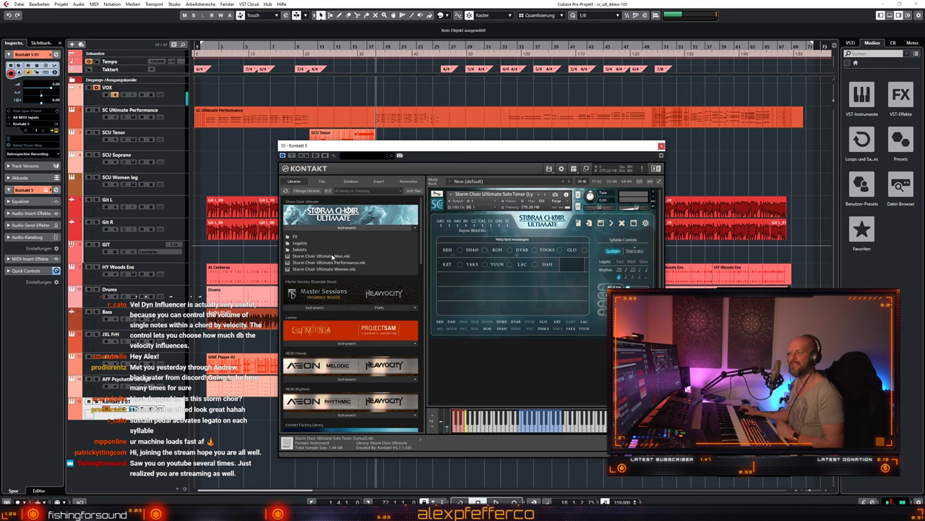
drag(326, 268, 465, 282)
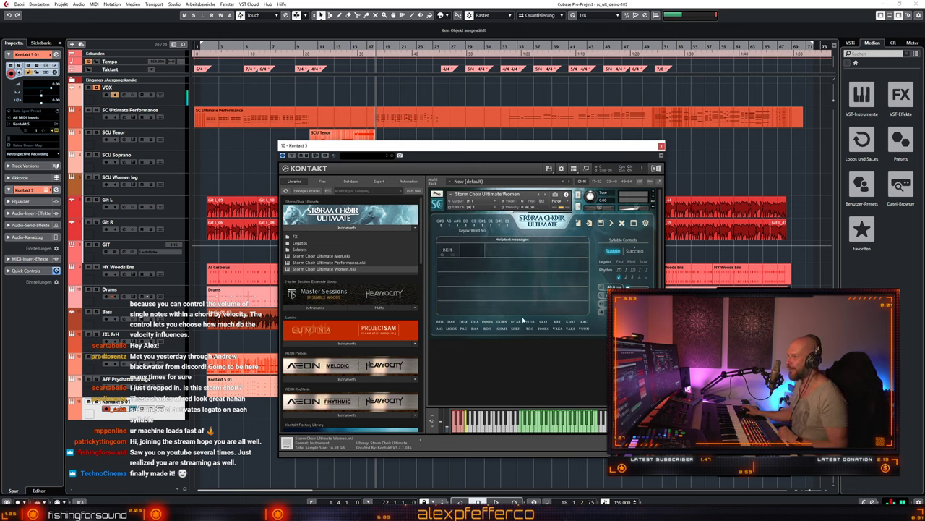
click(452, 329)
click(452, 323)
click(463, 322)
click(474, 329)
click(488, 322)
click(489, 329)
click(501, 328)
click(501, 321)
click(516, 321)
click(515, 328)
Step: Extend the women's word with DYUR, TOC, TOOKS, GLO, VAKS, KET, YAKS, KURT, LAC and YUUN, and switch the selected syllable to staccato
click(528, 321)
click(530, 328)
click(544, 329)
click(543, 321)
click(557, 328)
click(557, 321)
click(558, 328)
click(572, 321)
click(585, 321)
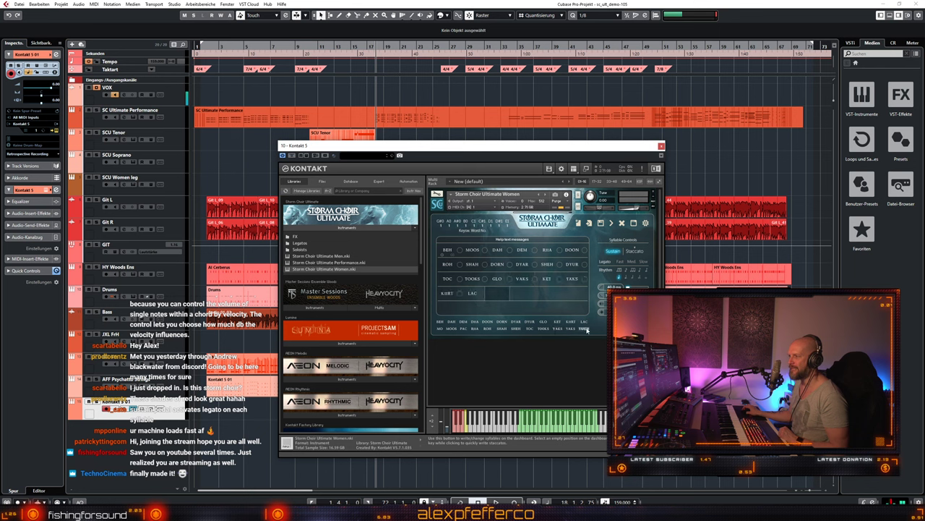
click(584, 328)
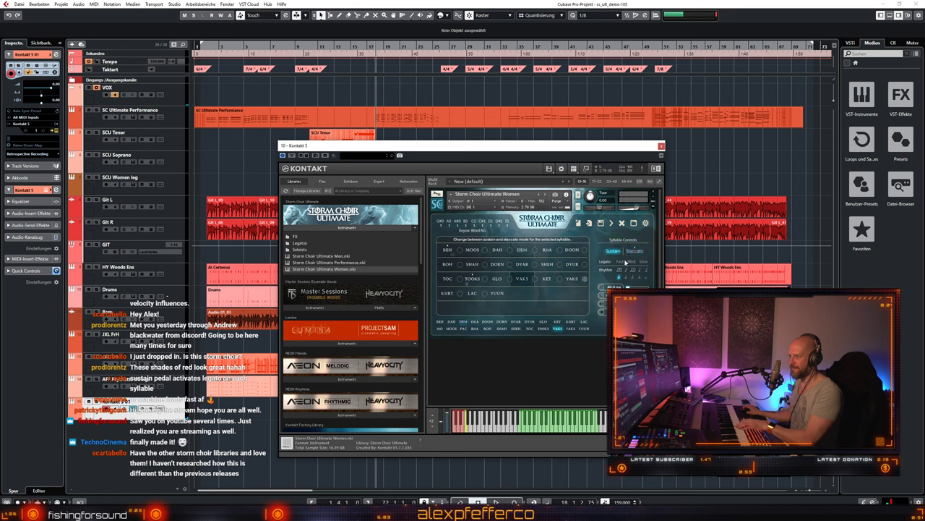
click(637, 253)
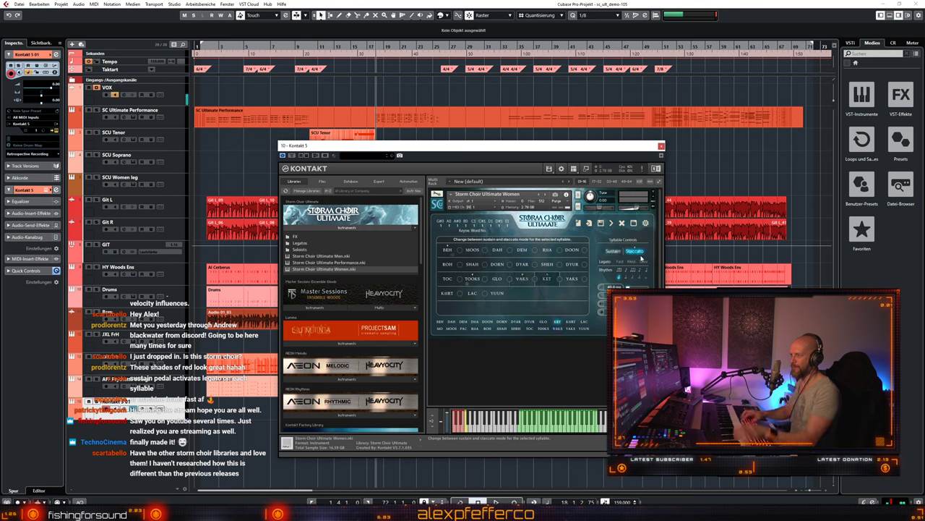
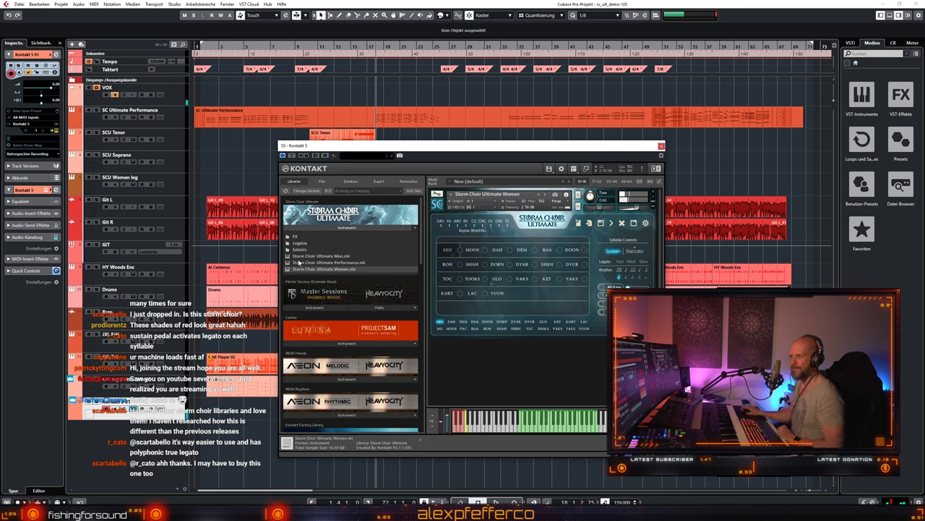
Step: Replace the patch with Storm Choir Ultimate Men.nki and append SHEH, TOOKS, GLO, KET, VAKS, KURT, YAKS, DHA and RHA after BEH
click(332, 257)
drag(457, 265, 494, 246)
click(467, 287)
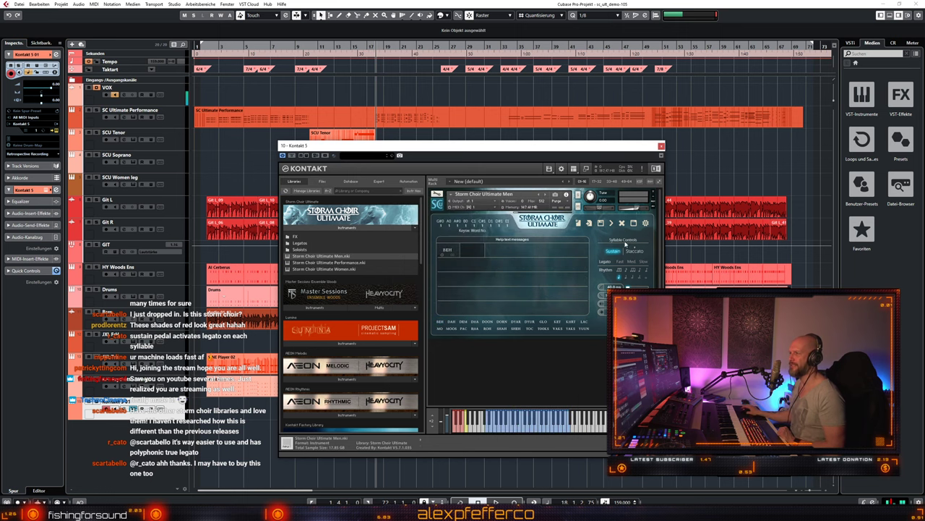
click(516, 328)
click(543, 328)
click(543, 322)
click(558, 322)
click(558, 329)
click(570, 322)
click(571, 329)
click(474, 322)
click(474, 329)
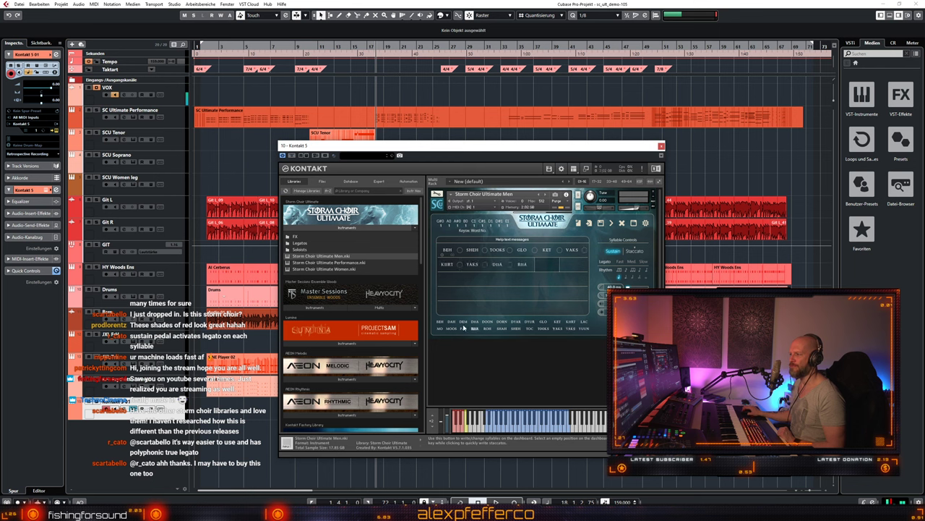
Step: Extend the men's word with the further syllables DEM, ROH, DORN, SHEH, DAH, MOOS and RHA
click(463, 322)
click(487, 329)
click(502, 321)
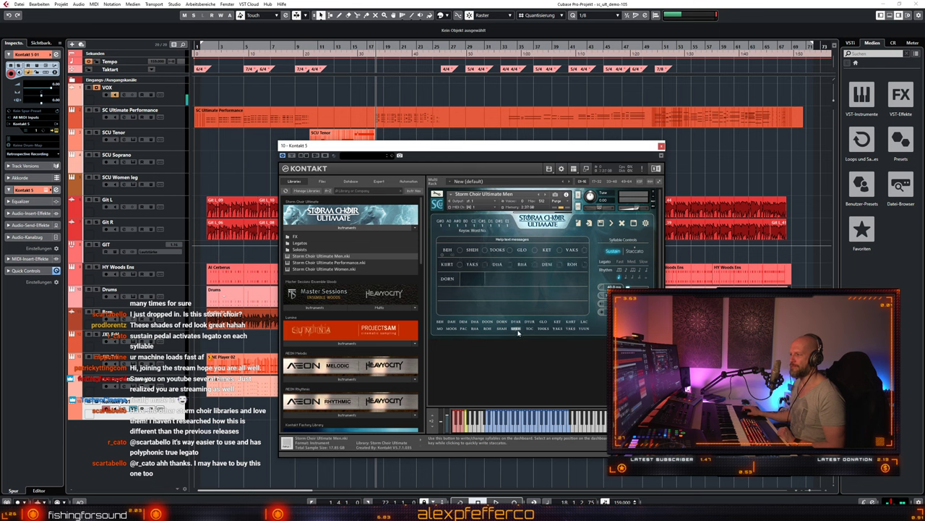
click(515, 328)
click(452, 322)
click(451, 328)
click(474, 329)
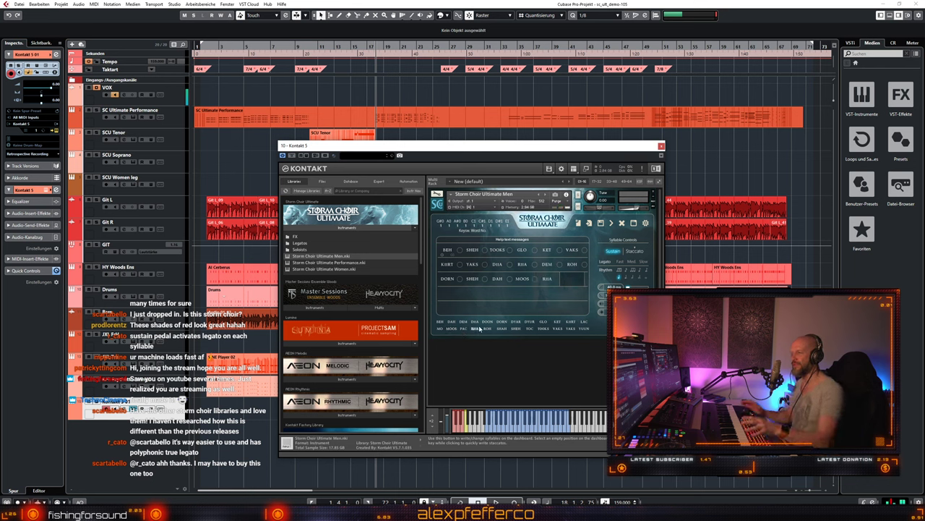
Step: Select the BEH syllable in the men's word and switch it to staccato
drag(558, 154, 564, 162)
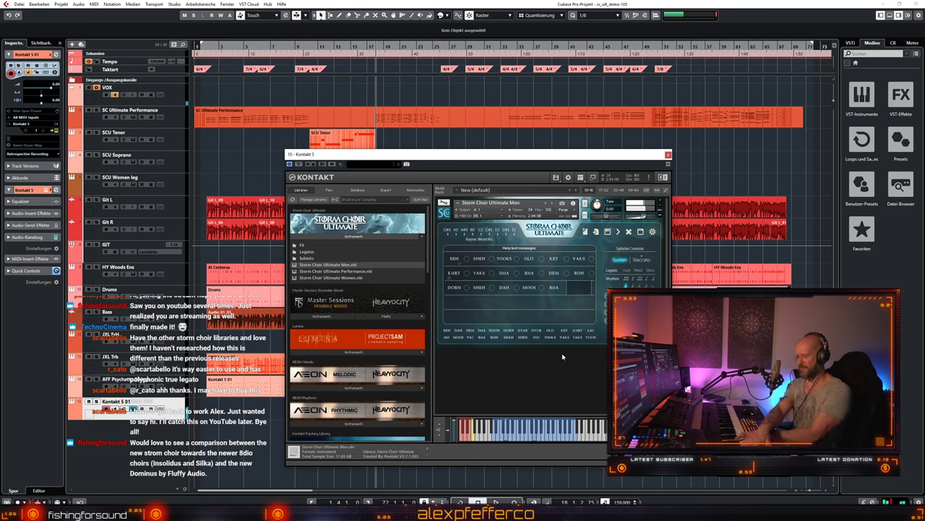
click(454, 259)
click(466, 259)
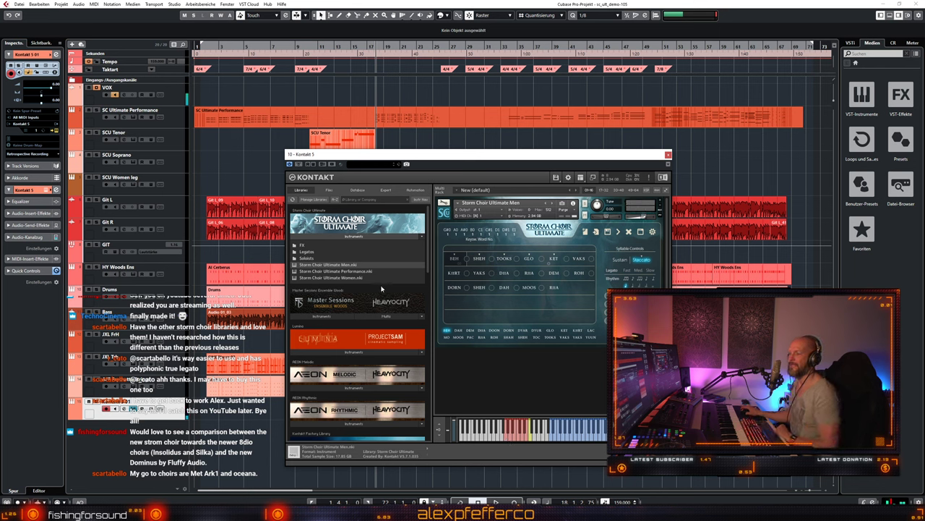
Step: Replace the patch with Storm Choir Ultimate Men FX.nki from the FX folder
click(308, 246)
double_click(327, 251)
click(467, 286)
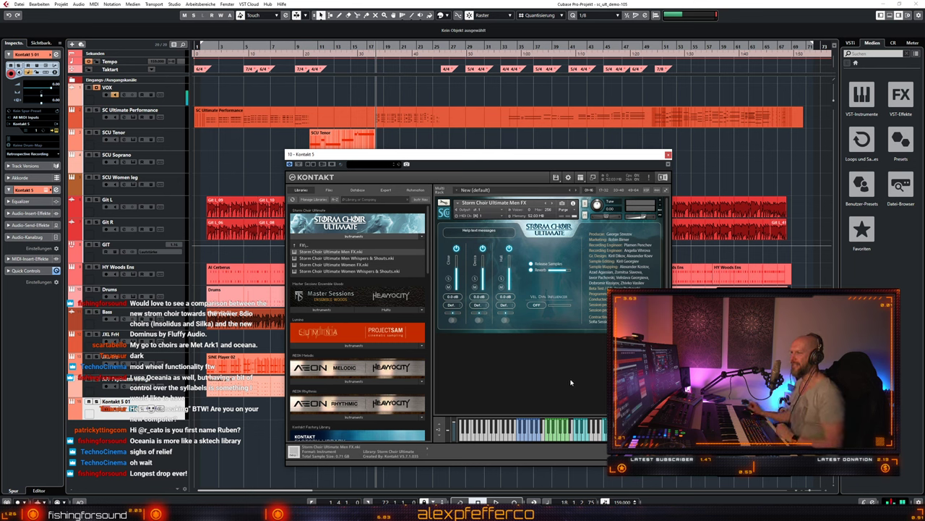
Step: Load Storm Choir Ultimate Men Whispers & Shouts.nki and append SHAH, DORN, TOC, DYUR, TOOKS, VAKS, KET and KURT after BEH
double_click(352, 258)
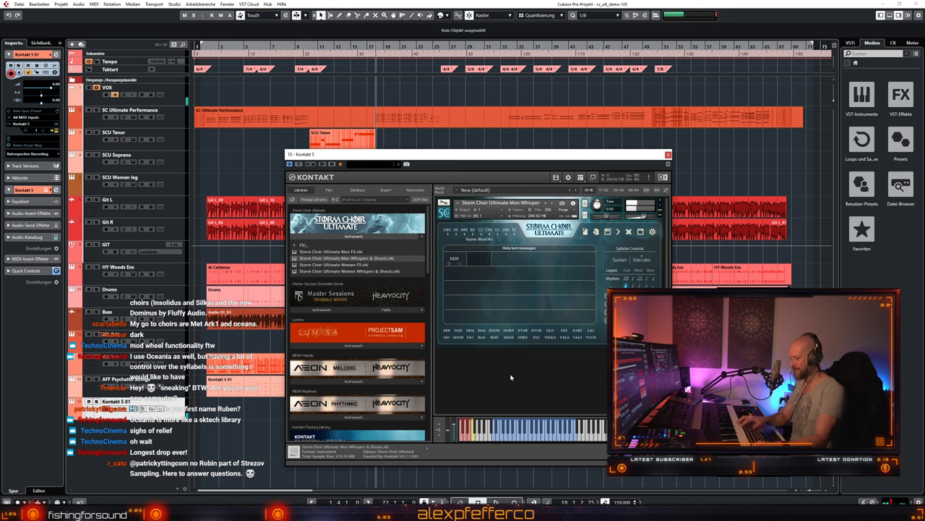
click(508, 337)
click(509, 330)
click(535, 337)
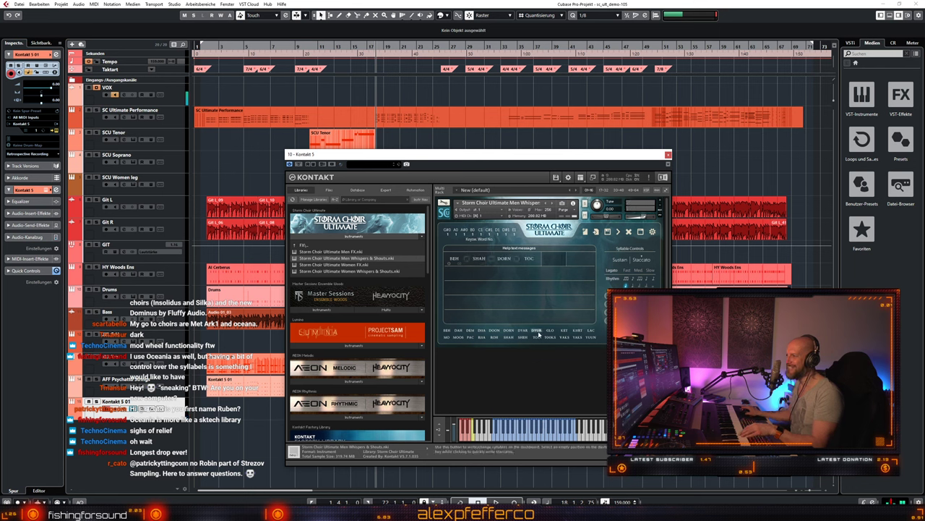
click(535, 330)
click(550, 337)
click(565, 337)
click(565, 330)
click(578, 330)
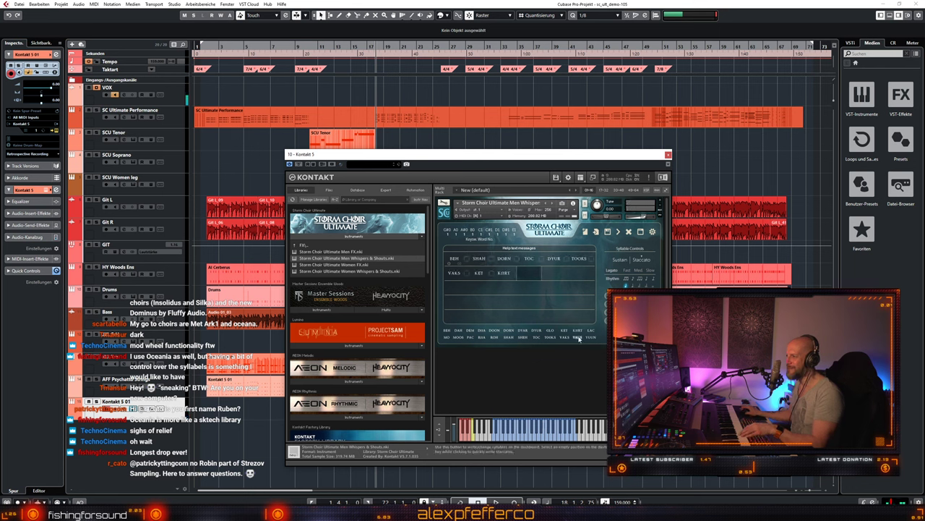
Step: Extend the men's whispers word with YAKS, DOON, YUUN, DEM and a second DOON
click(578, 337)
click(494, 331)
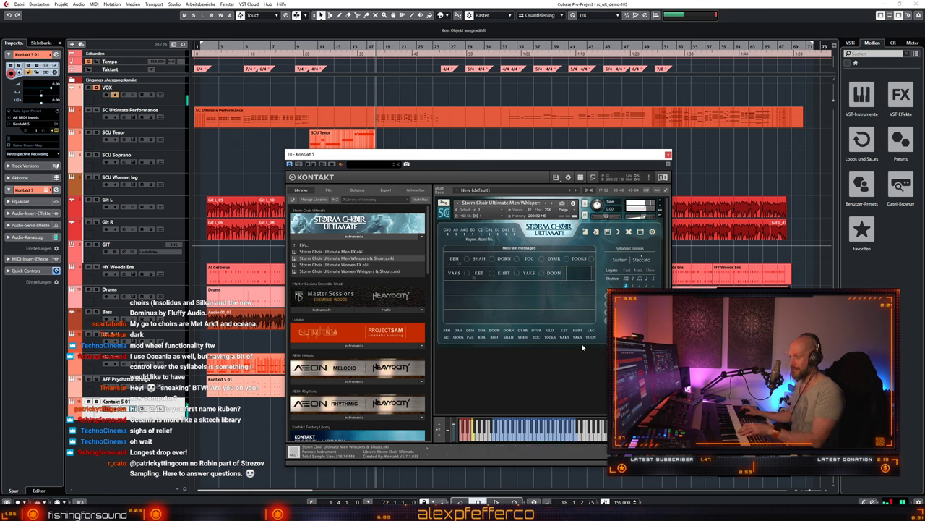
click(590, 337)
click(470, 330)
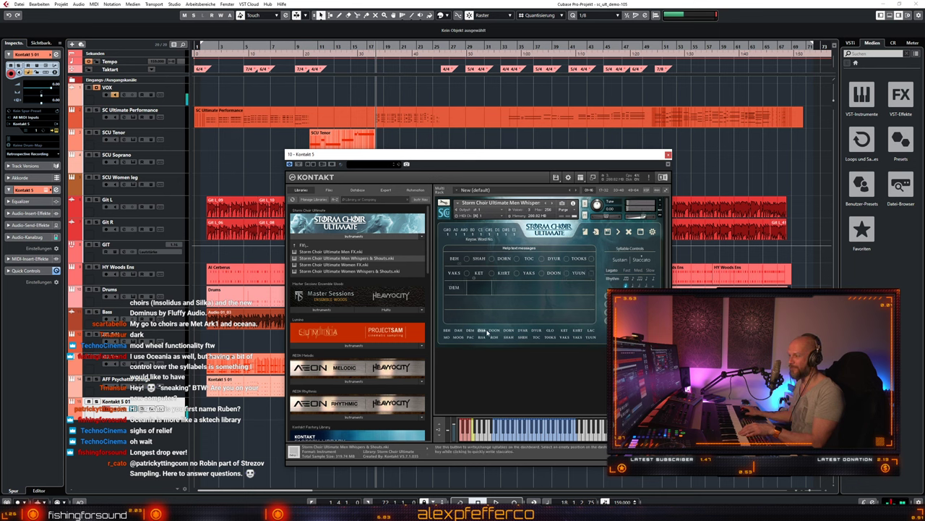
click(495, 330)
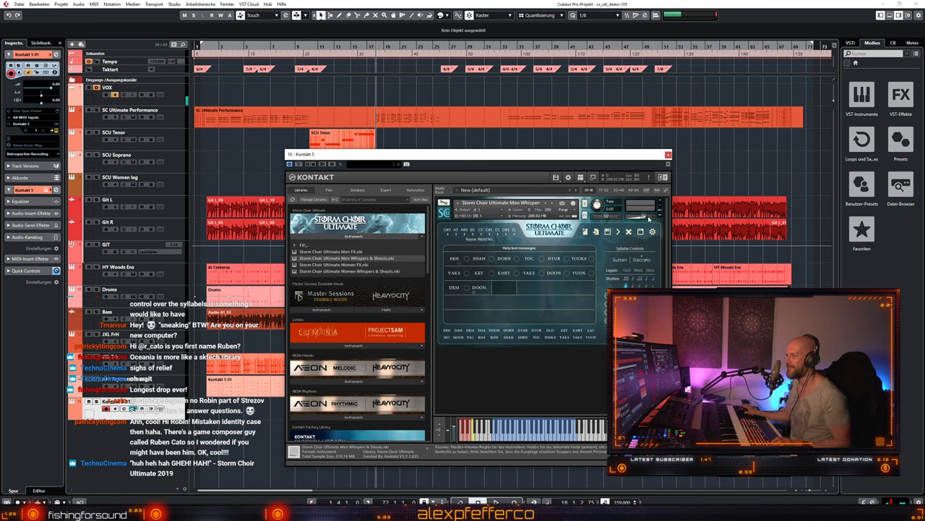
Step: Tune the Men Whispers & Shouts patch down to -12.00 and reset the tuning to its default
drag(603, 208, 601, 214)
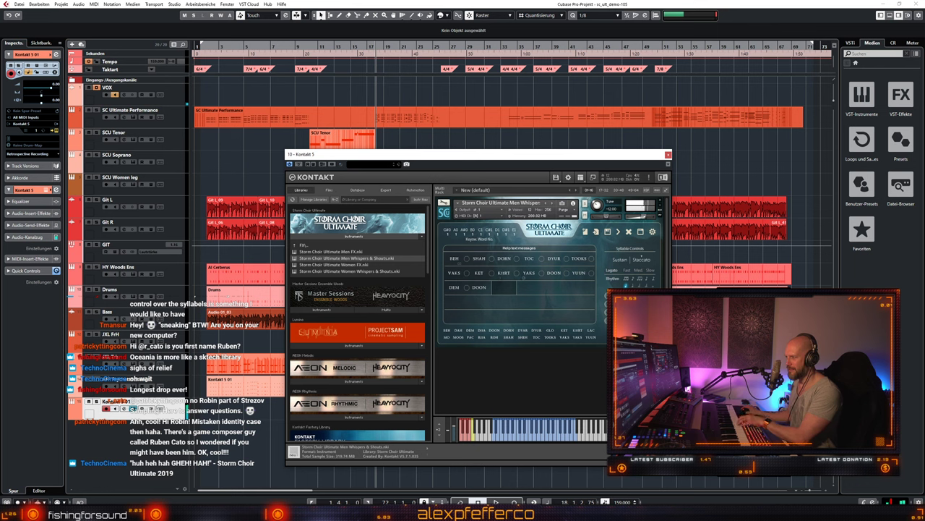
ctrl+click(597, 205)
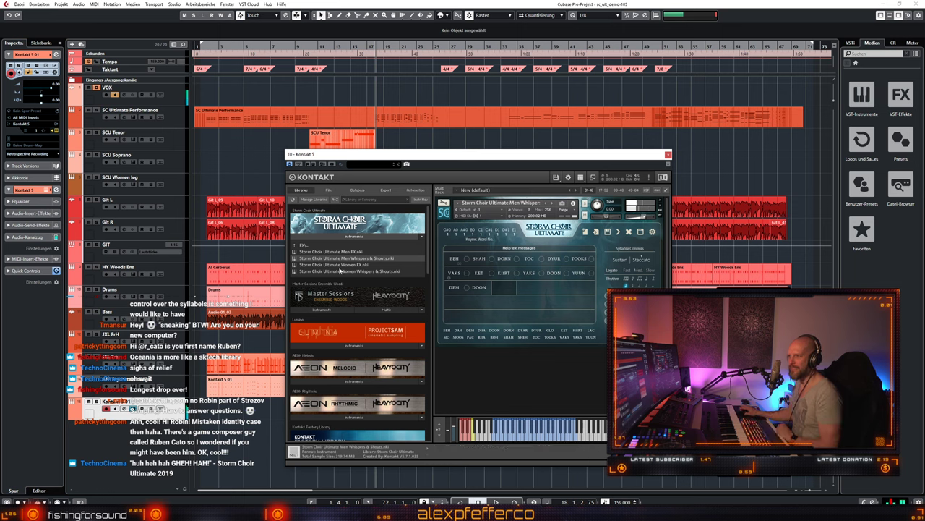
Step: Replace the patch with Storm Choir Ultimate Women FX.nki
double_click(332, 265)
click(465, 285)
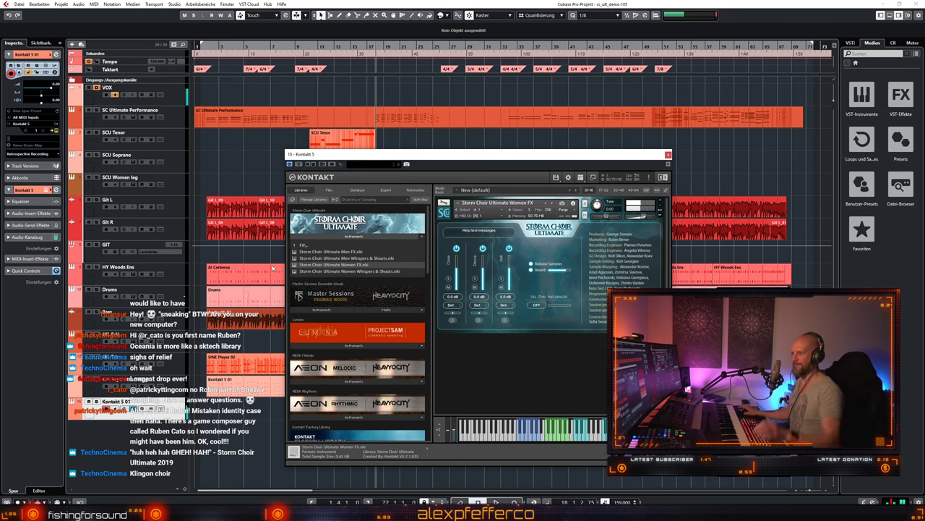
Step: Load Storm Choir Ultimate Women Whispers & Shouts.nki and append ROH, RHA, DHA, DEM and MOOS after BEH
drag(362, 271, 499, 268)
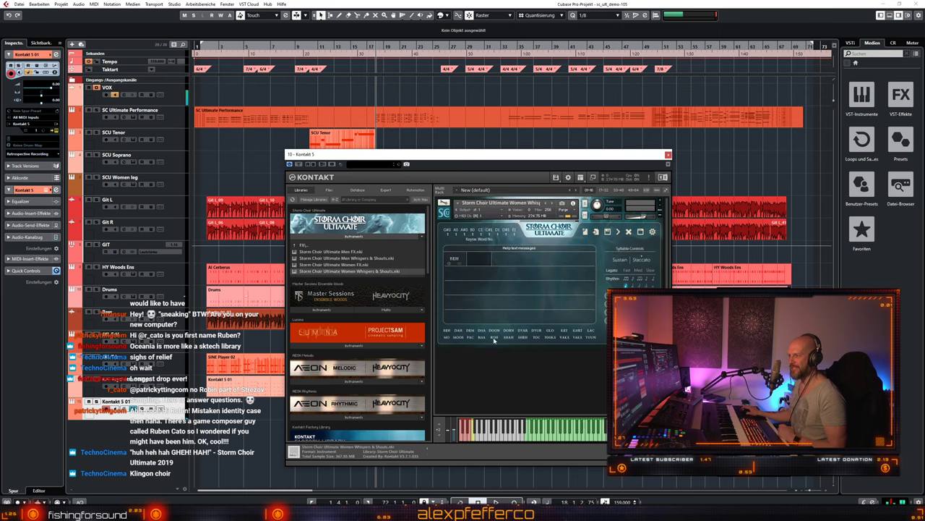
click(491, 338)
click(483, 338)
click(482, 330)
click(470, 330)
click(459, 338)
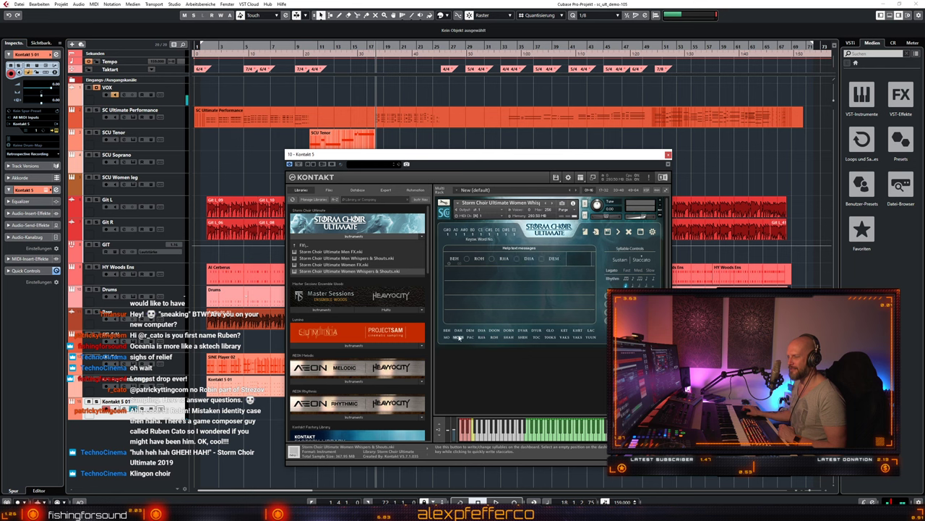
Step: Extend the women's whispers word with PAC, DAH, DYAR, SHEH, TOC, DYUR, GLO and TOOKS, and try a different patch tuning
click(470, 338)
click(458, 331)
click(483, 331)
click(522, 330)
click(522, 337)
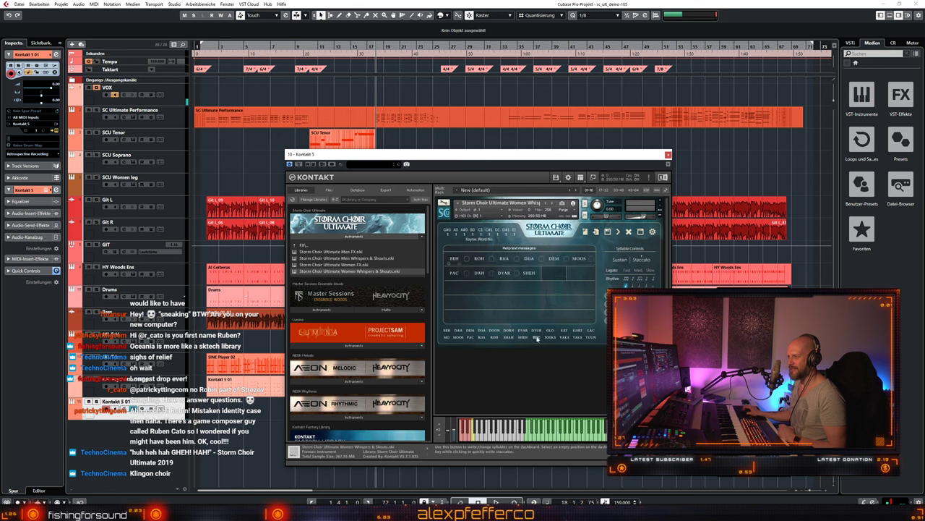
click(536, 337)
click(536, 330)
click(551, 330)
click(550, 337)
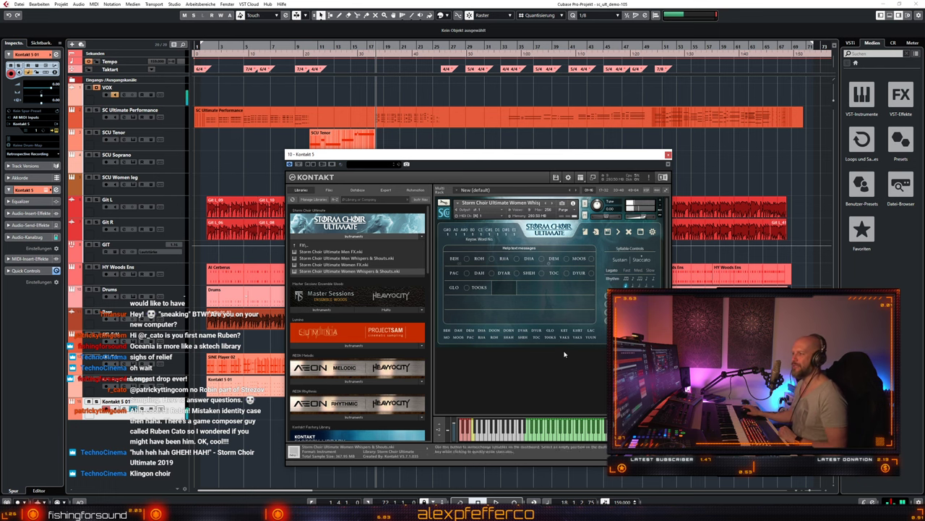
drag(596, 207, 598, 215)
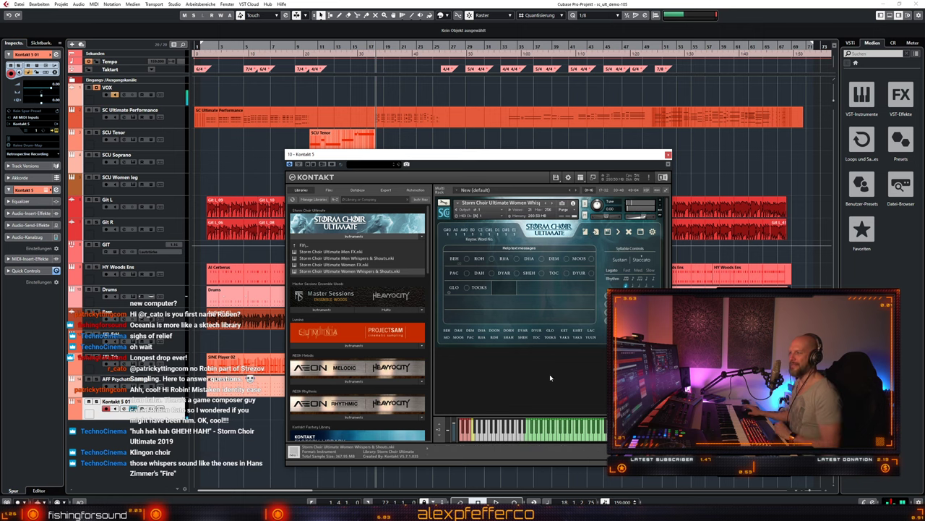
Step: Replace the patch with Storm Choir Ultimate Men Ah Legato.nki from the Legatos folder
click(306, 246)
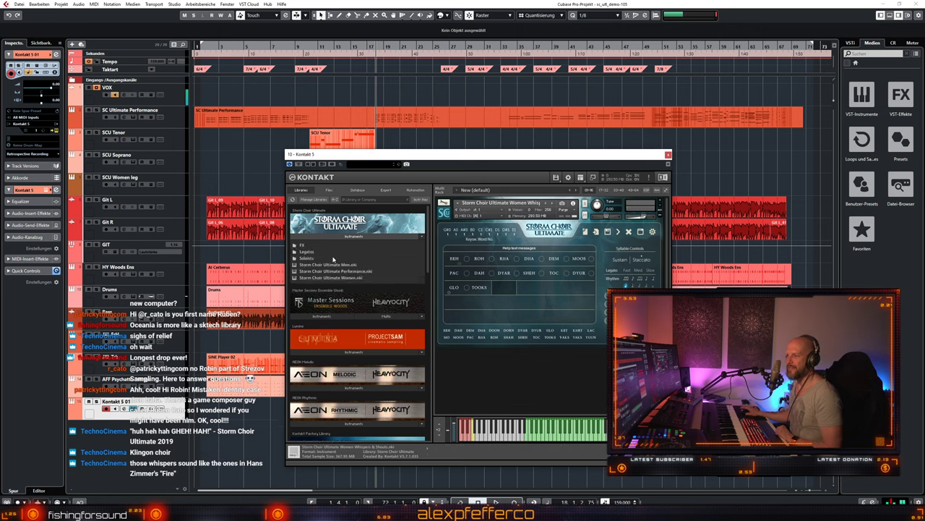
click(317, 252)
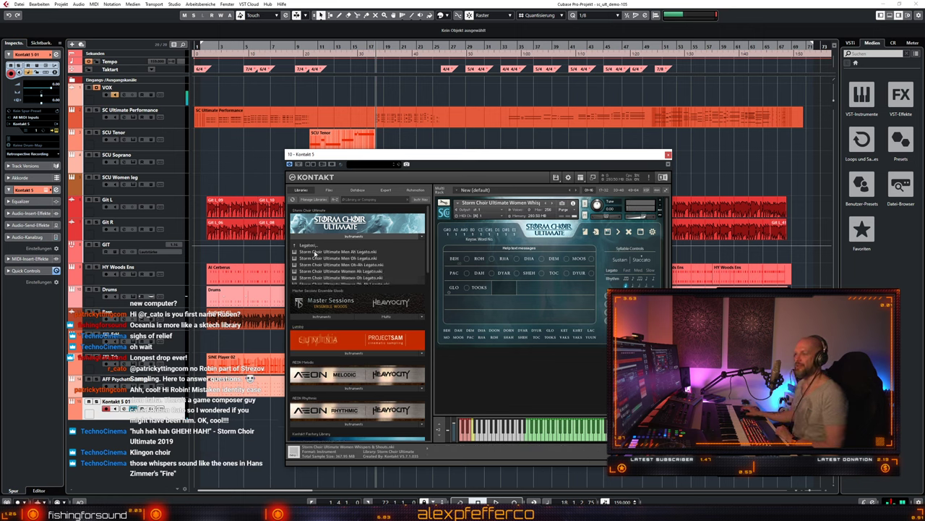
double_click(371, 257)
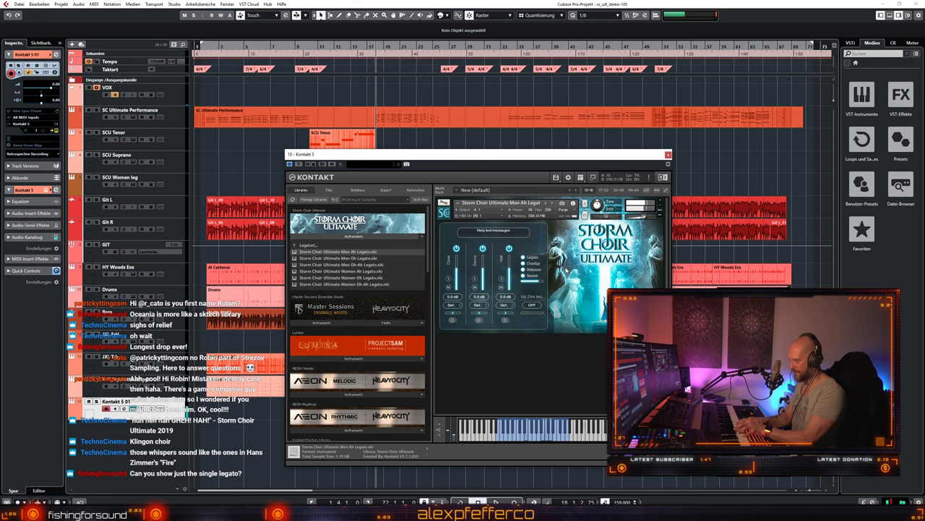
Step: Load the Men Oh Legato patch, replace it with Men Oh-Ah Legato, and toggle the Overlap option
double_click(355, 258)
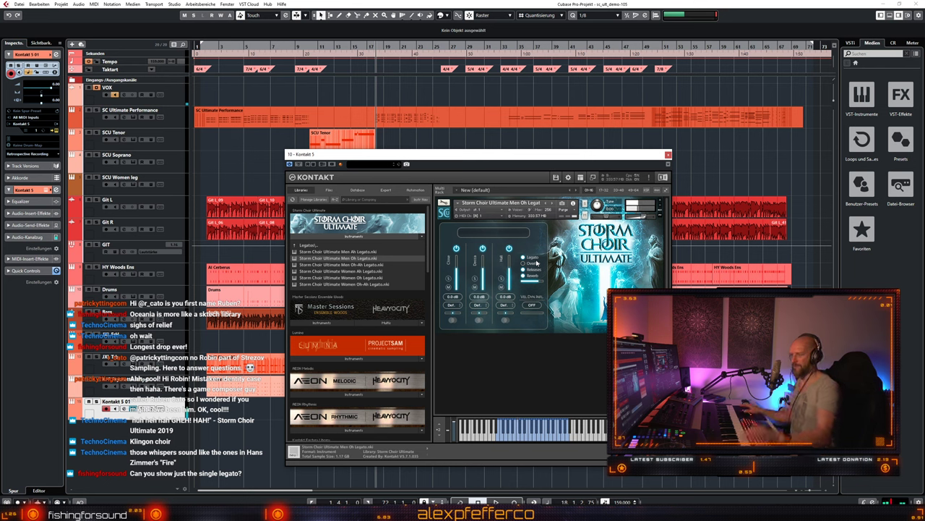
double_click(344, 264)
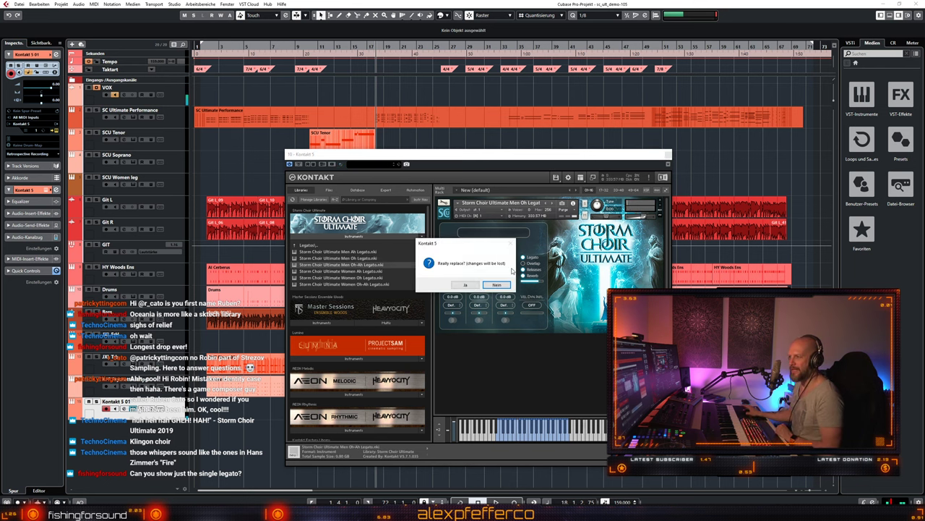
click(466, 285)
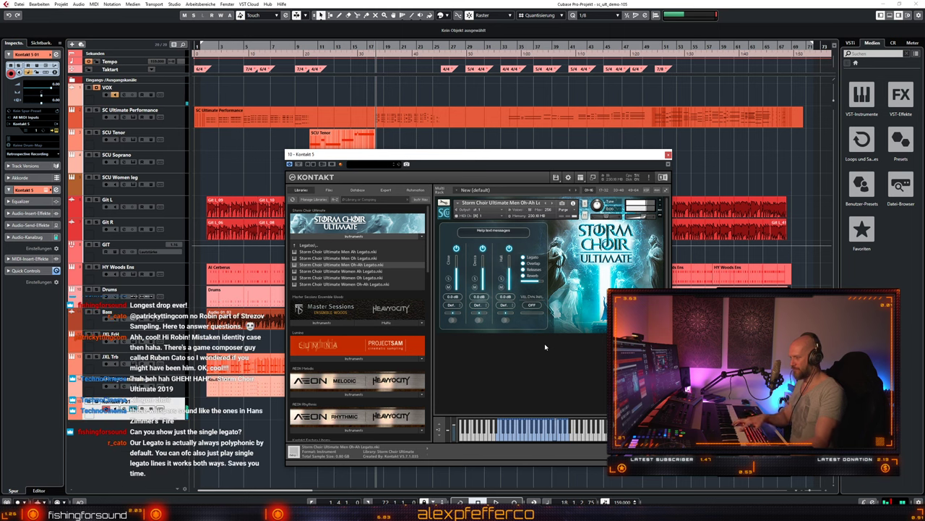
click(524, 265)
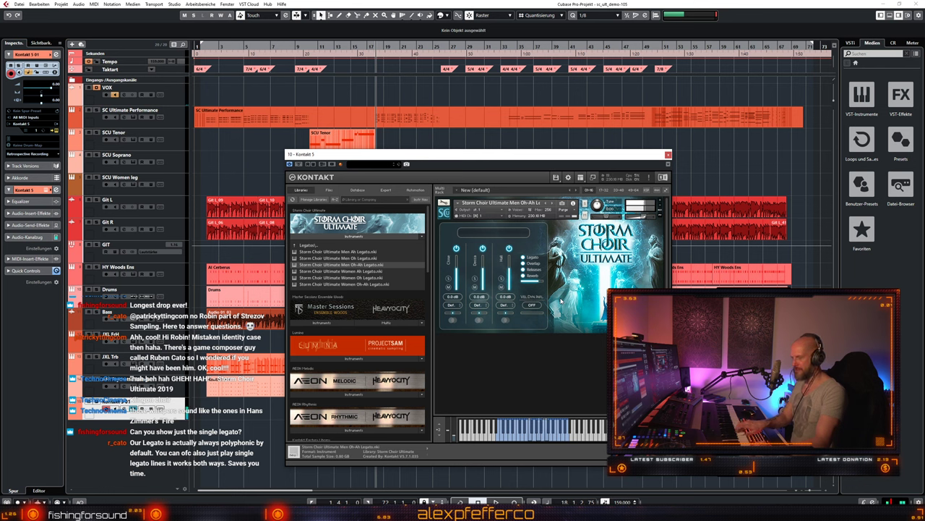
Step: Load the women's legato patches one after another: Women Ah Legato, Women Oh Legato and Women Oh-Ah Legato
click(359, 271)
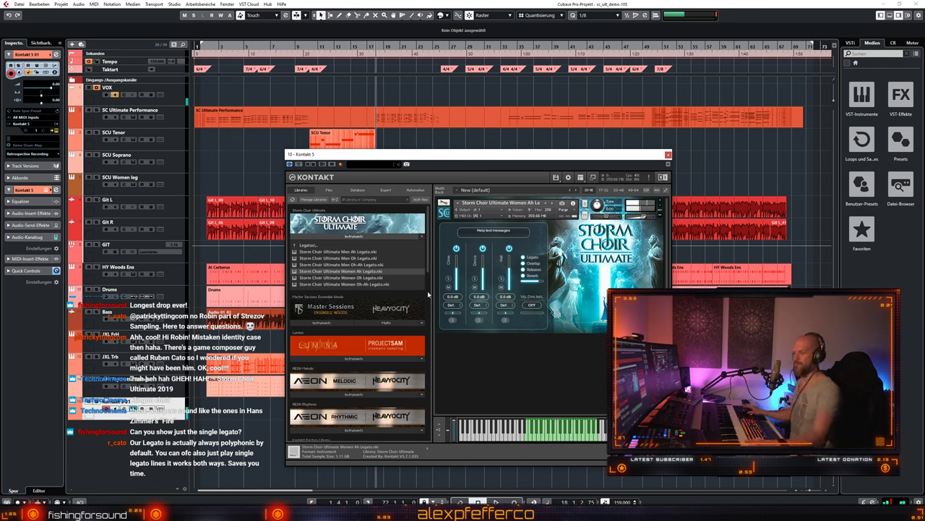
double_click(363, 278)
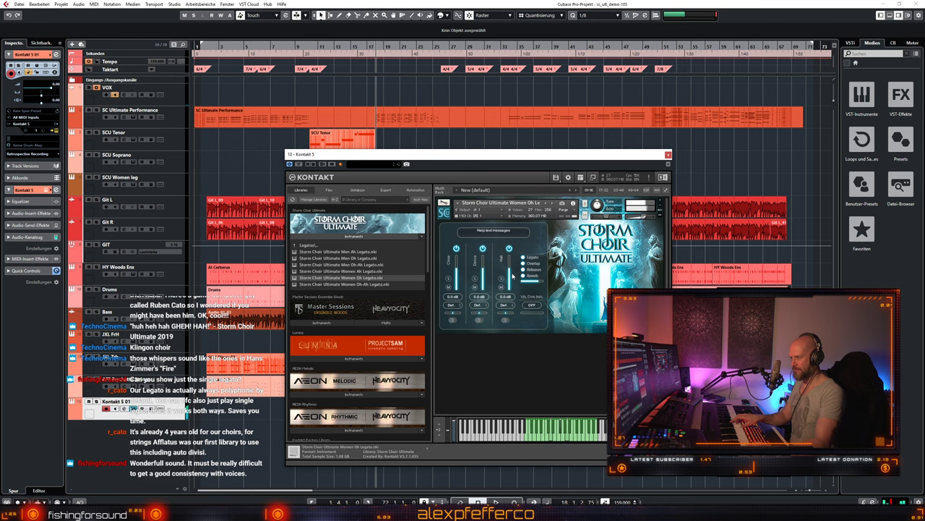
double_click(364, 284)
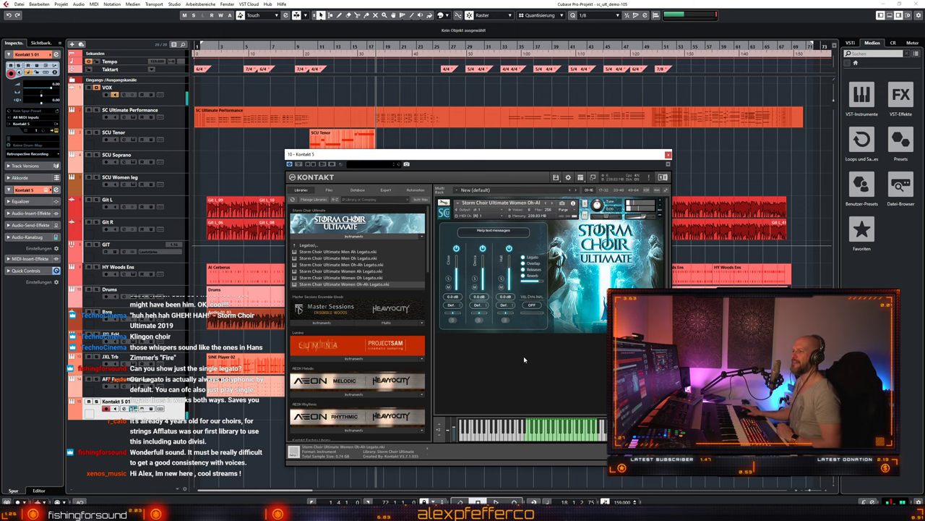
Step: Replace the legato patch with Storm Choir Ultimate Men.nki from the library's main folder and close the Kontakt window
mouse_move(515, 165)
mouse_down()
mouse_move(522, 174)
mouse_move(514, 165)
mouse_up()
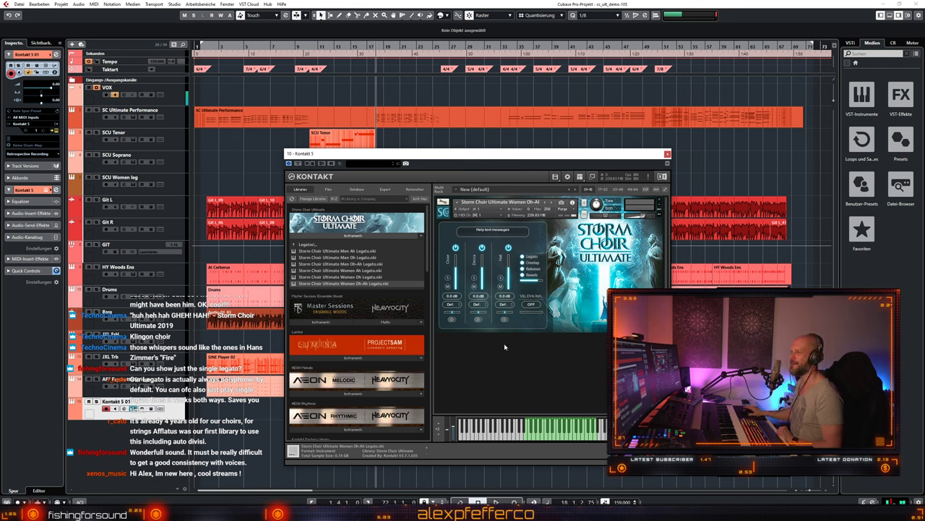
double_click(323, 246)
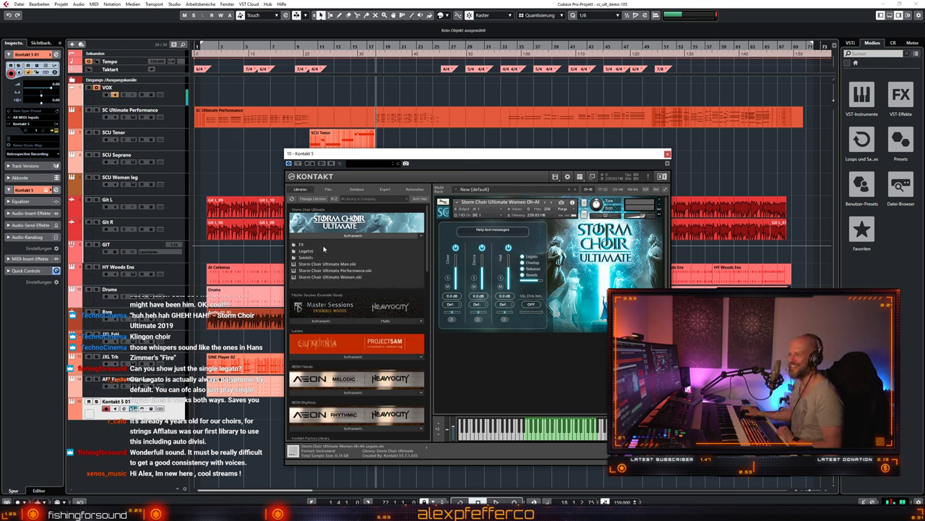
click(346, 271)
key(Up)
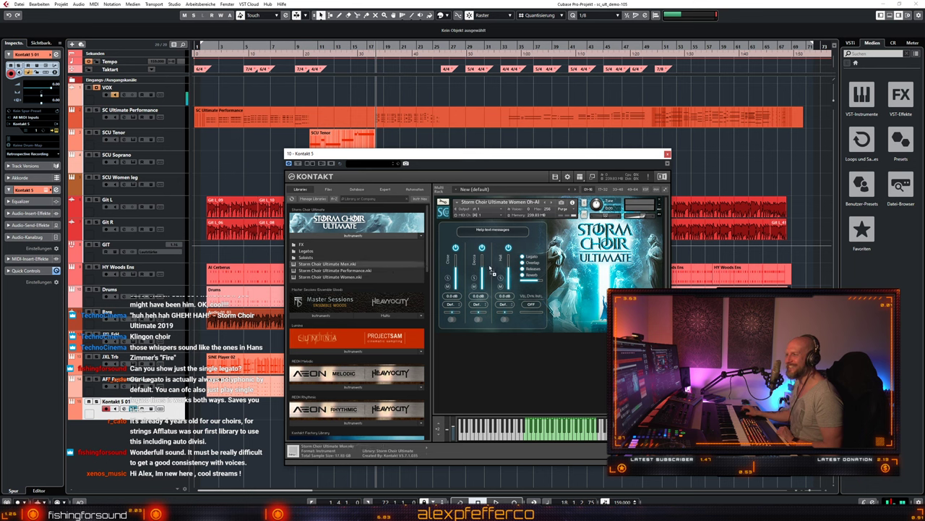
key(Return)
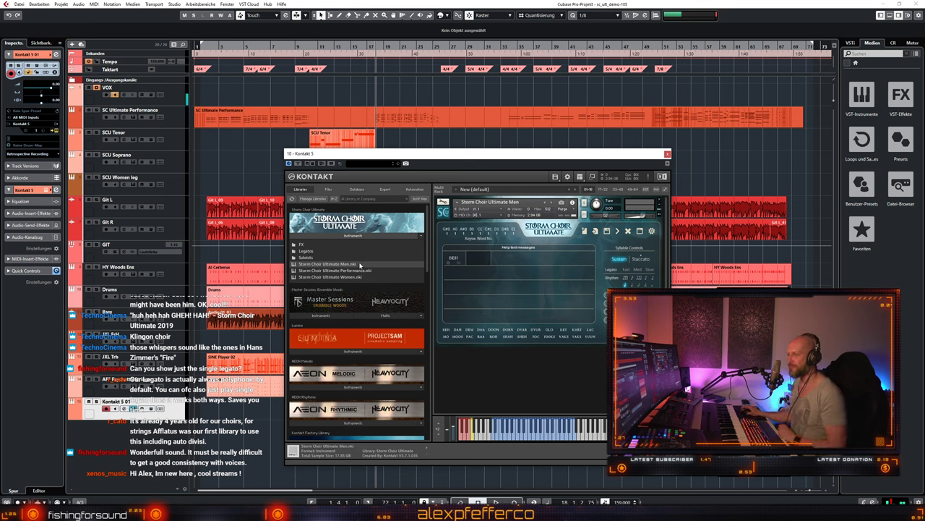
click(667, 154)
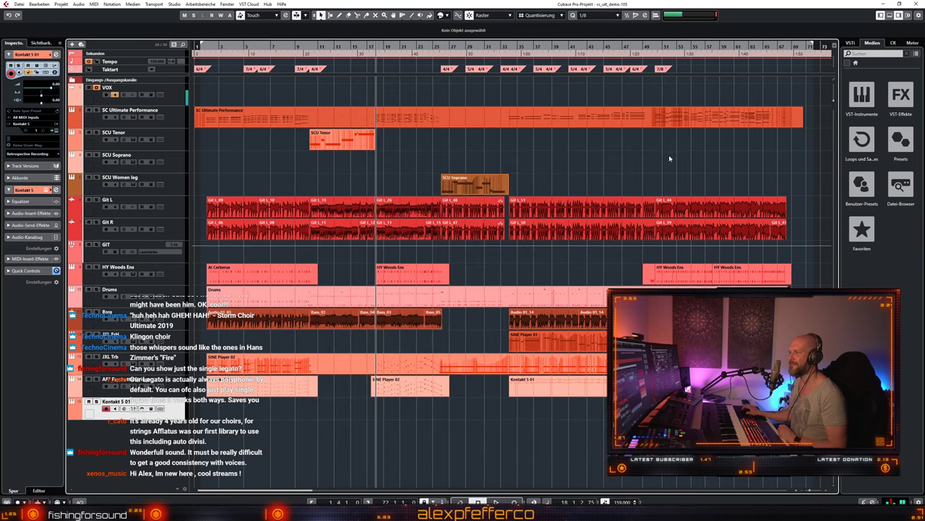
Step: Solo the SC Ultimate Performance track and place the playback cursor near the start of the song
click(184, 122)
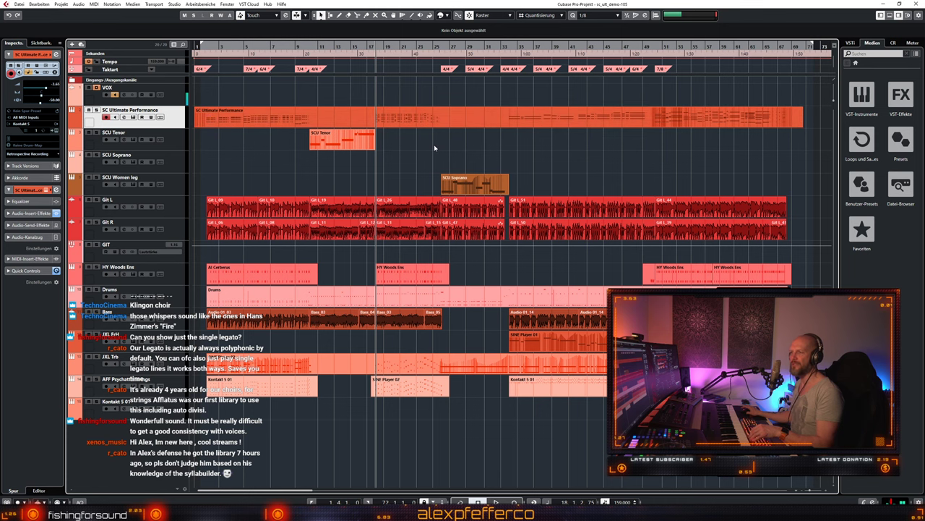
key(F3)
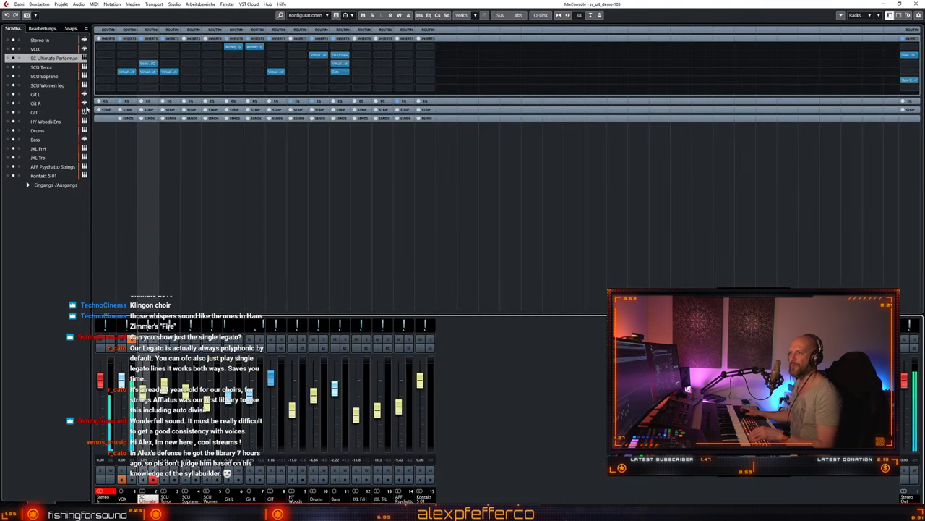
key(F3)
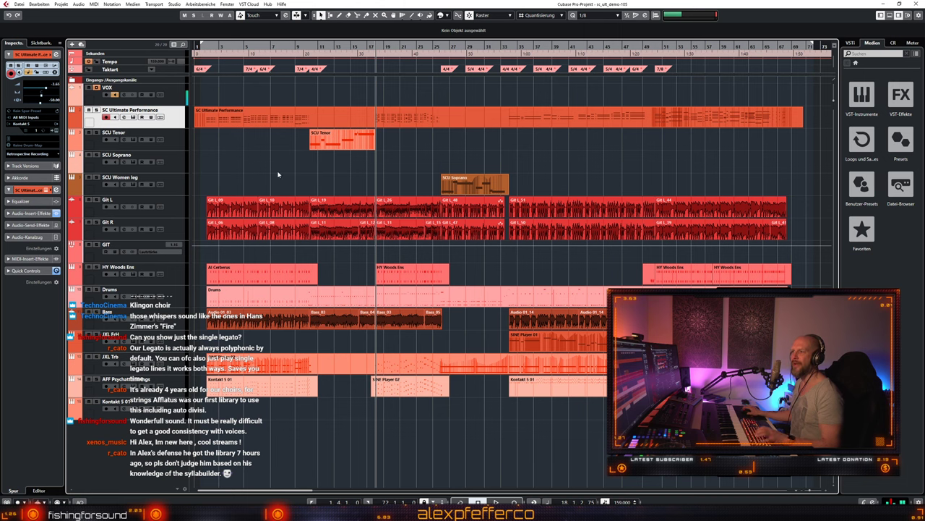
key(s)
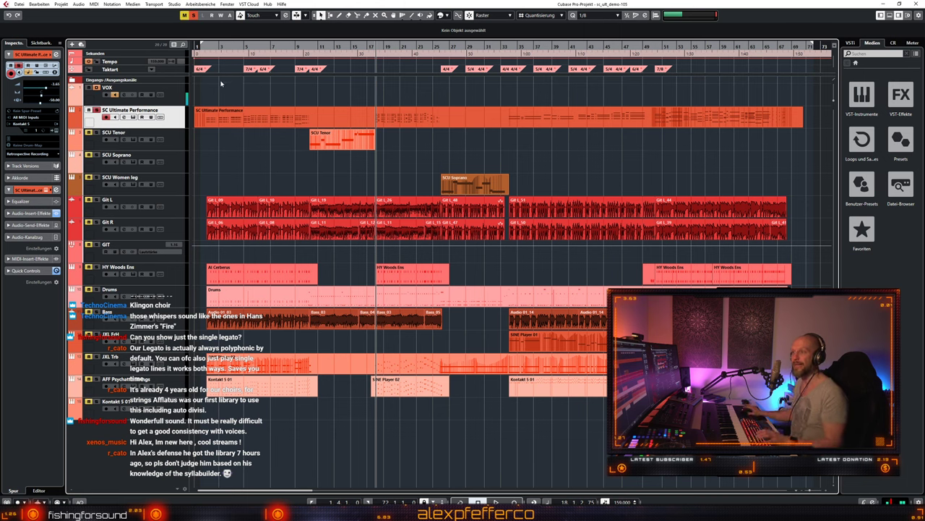
click(206, 47)
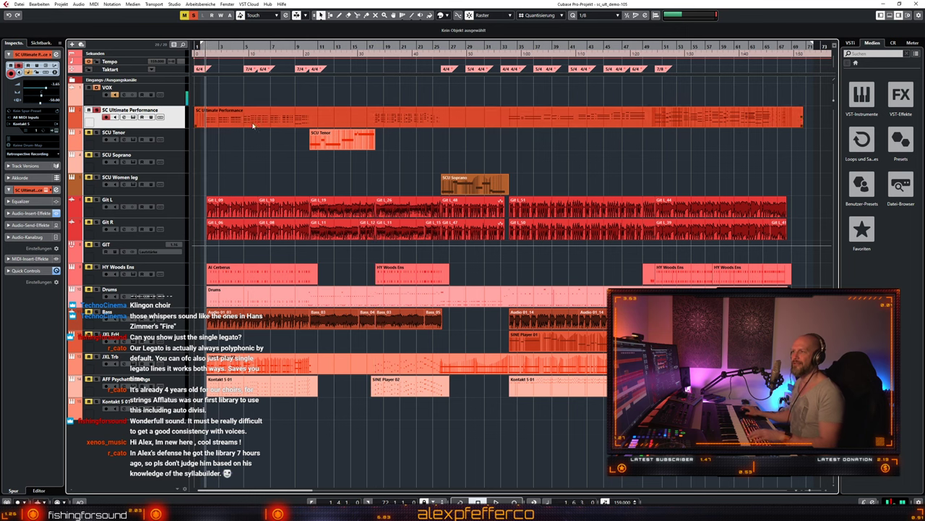
Step: Open the AirEQ and Virtual Mix Rack inserts of the SC Ultimate Performance channel and arrange them side by side over the project
key(F3)
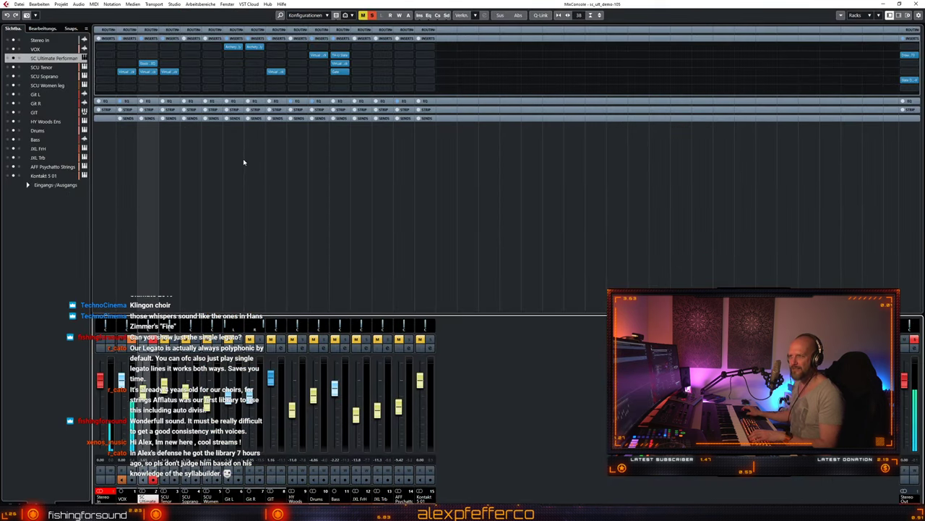
click(147, 63)
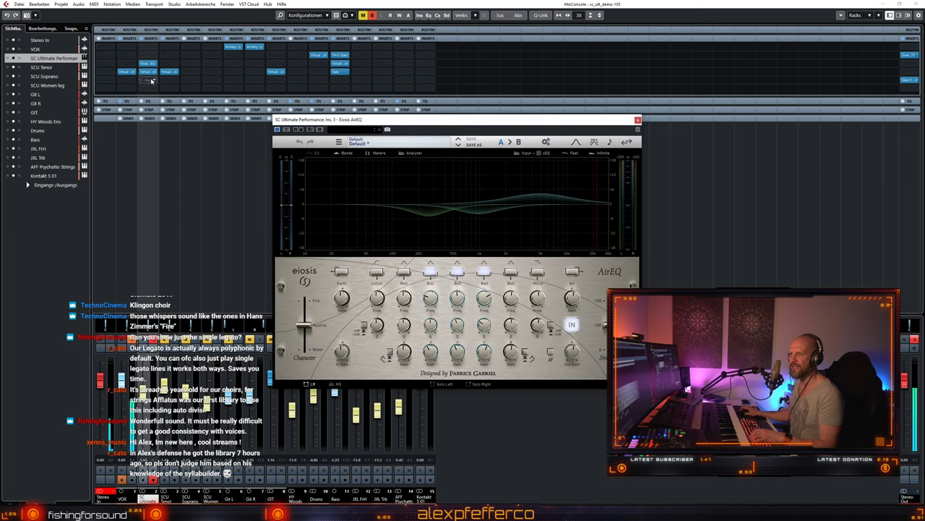
click(148, 71)
drag(356, 123, 594, 186)
drag(475, 121, 319, 110)
drag(616, 189, 668, 204)
key(F3)
drag(397, 111, 371, 156)
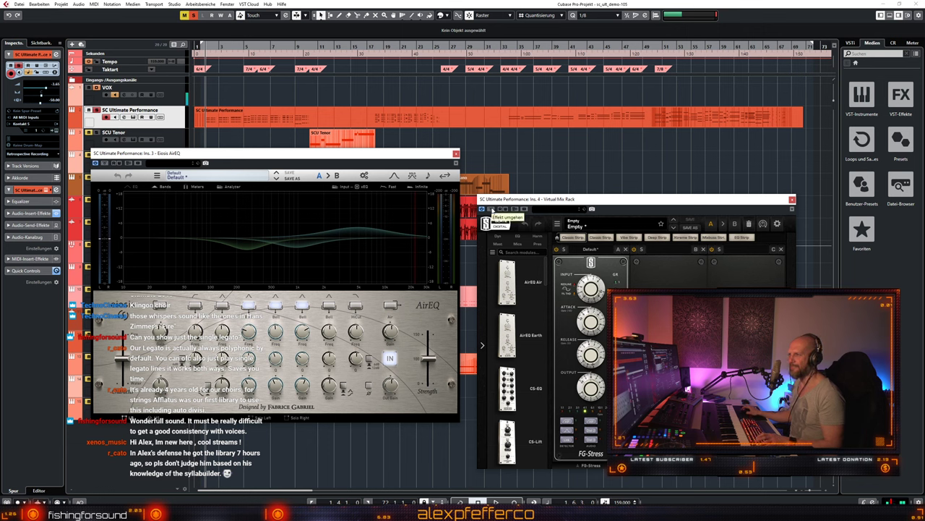
Step: Play the soloed SC Ultimate Performance choir with its AirEQ and Virtual Mix Rack inserts bypassed
key(space)
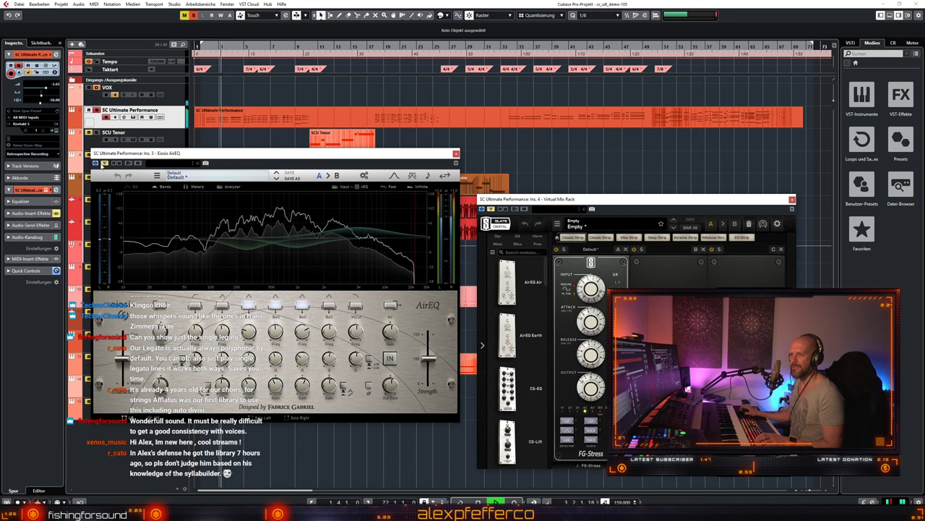
key(space)
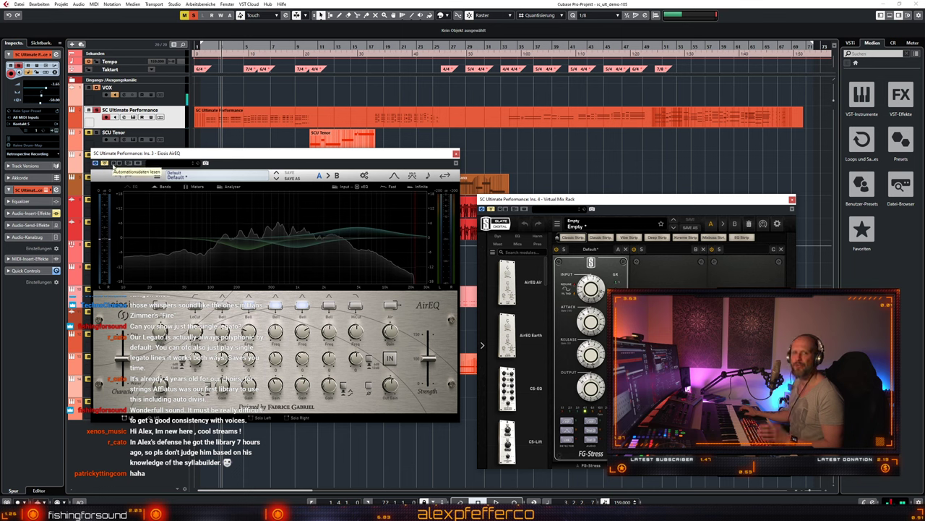
click(105, 163)
drag(139, 156, 142, 155)
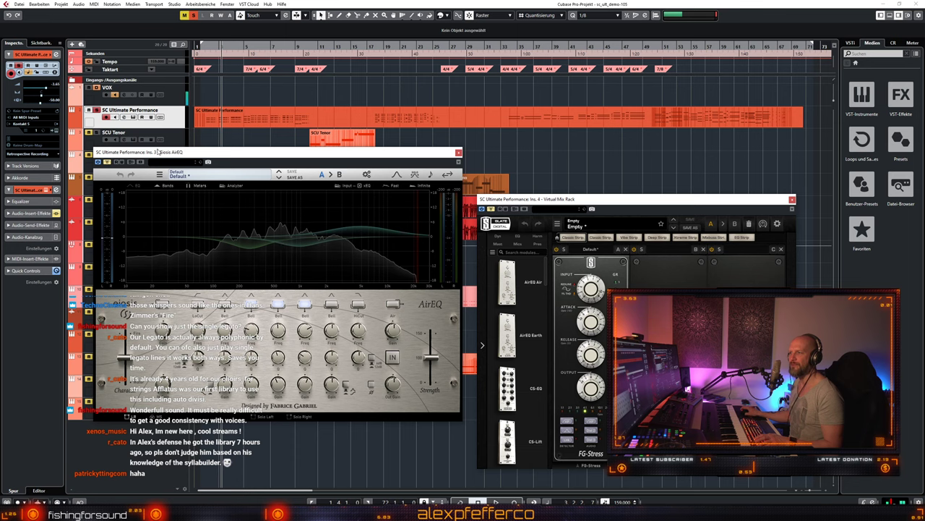
Step: Open the SC Ultimate Performance part in the note editor, close the AirEQ window and reselect the track
double_click(260, 119)
click(457, 154)
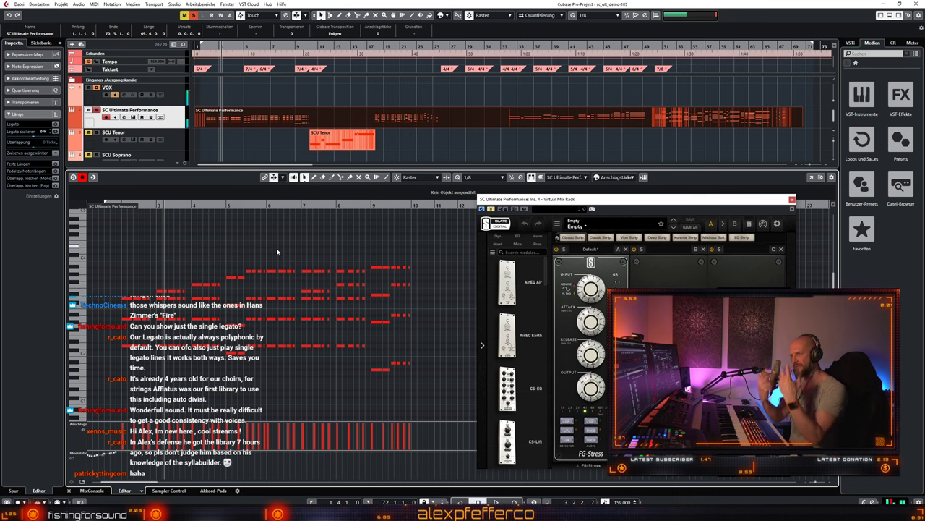
click(221, 148)
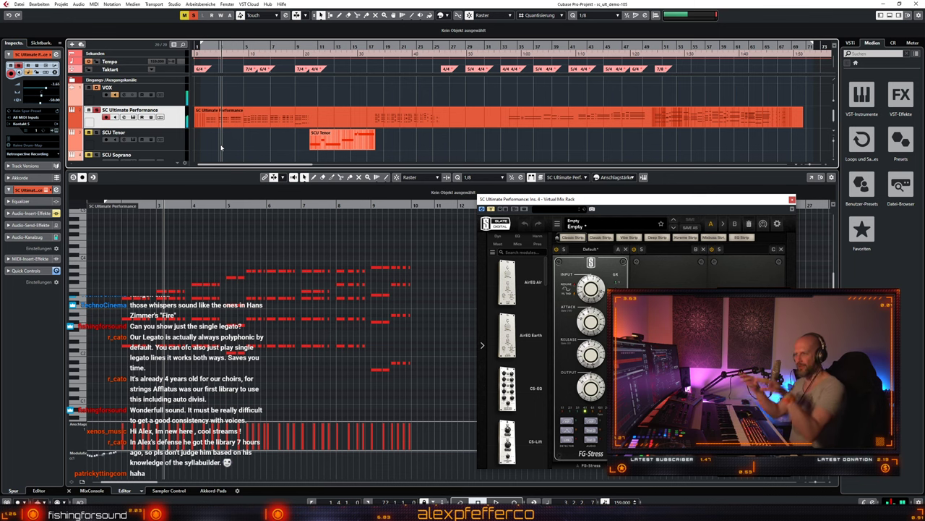
click(132, 119)
click(132, 119)
Step: Reopen AirEQ on the SC Ultimate Performance channel and play the choir with the EQ active
key(F3)
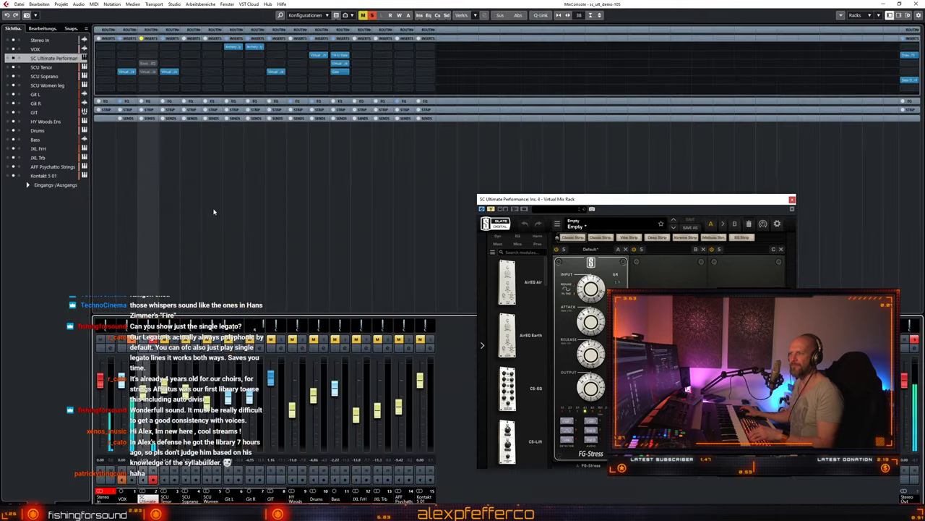
click(148, 71)
key(F3)
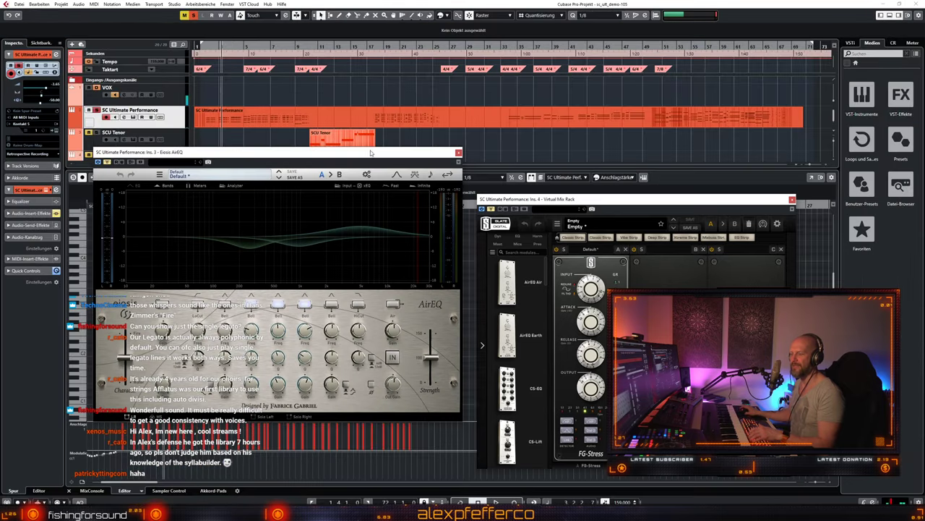
key(space)
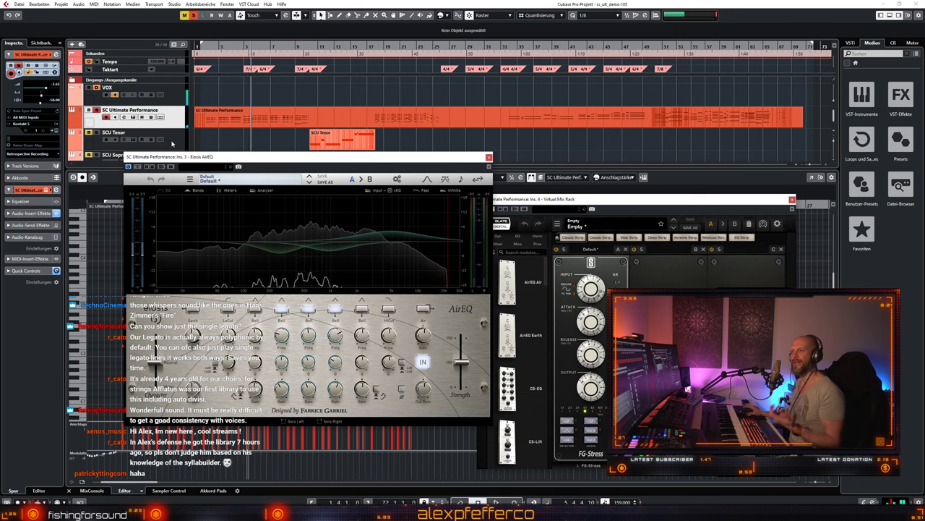
drag(272, 159, 271, 165)
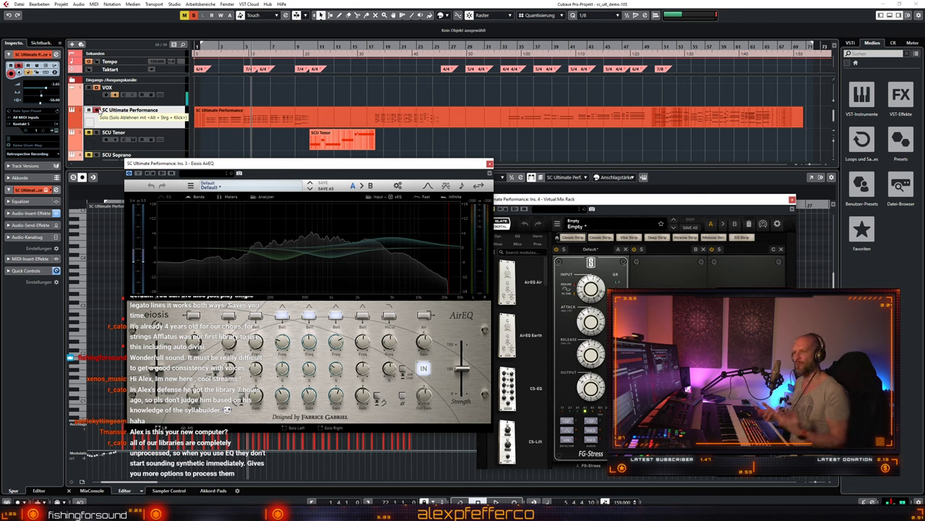
Step: Unsolo the SC Ultimate Performance track, close the lower note editor and move both plug-in windows clear of the choir tracks
click(97, 110)
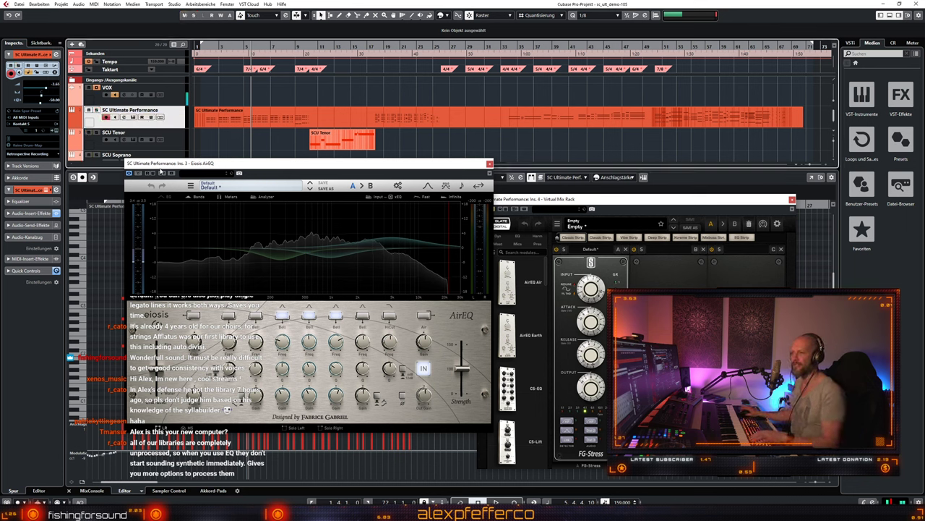
click(113, 244)
key(ctrl+e)
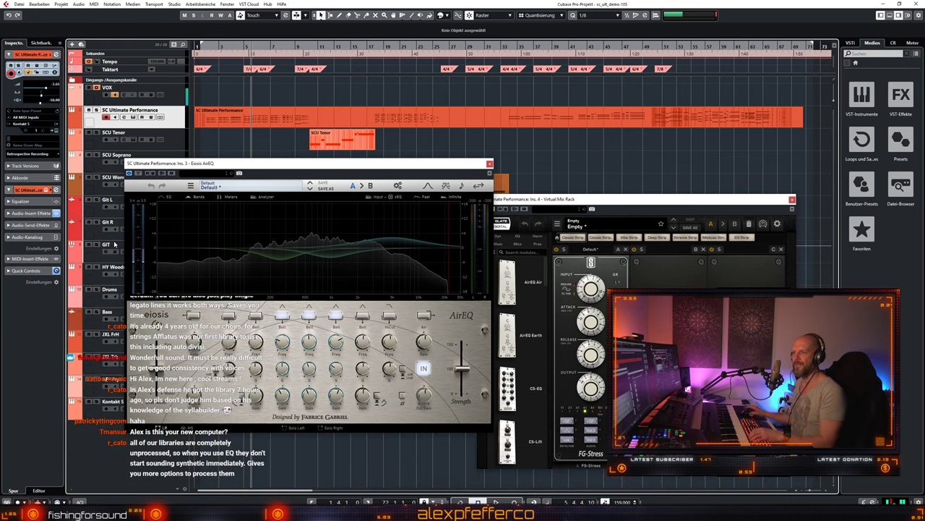
drag(308, 167, 282, 193)
drag(562, 200, 574, 205)
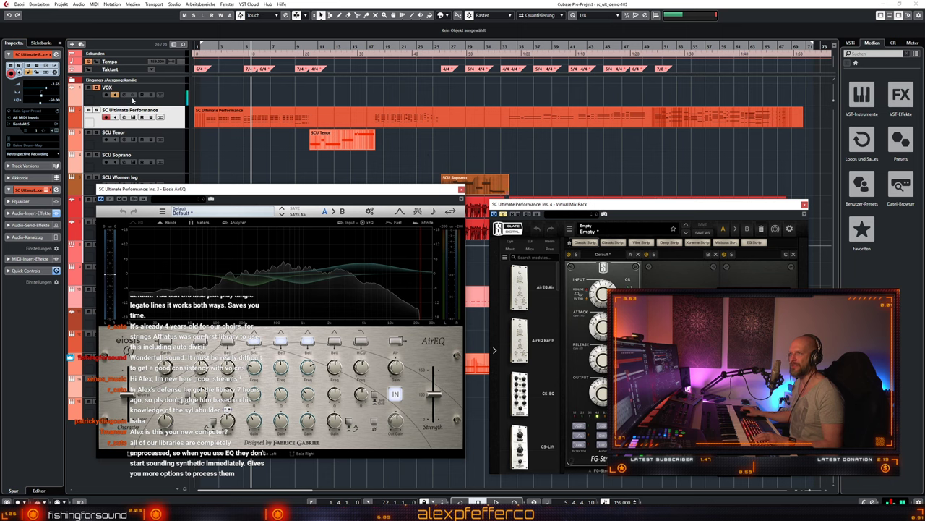
Step: Solo SC Ultimate Performance, play it through its inserts and close the AirEQ and Virtual Mix Rack windows
click(96, 110)
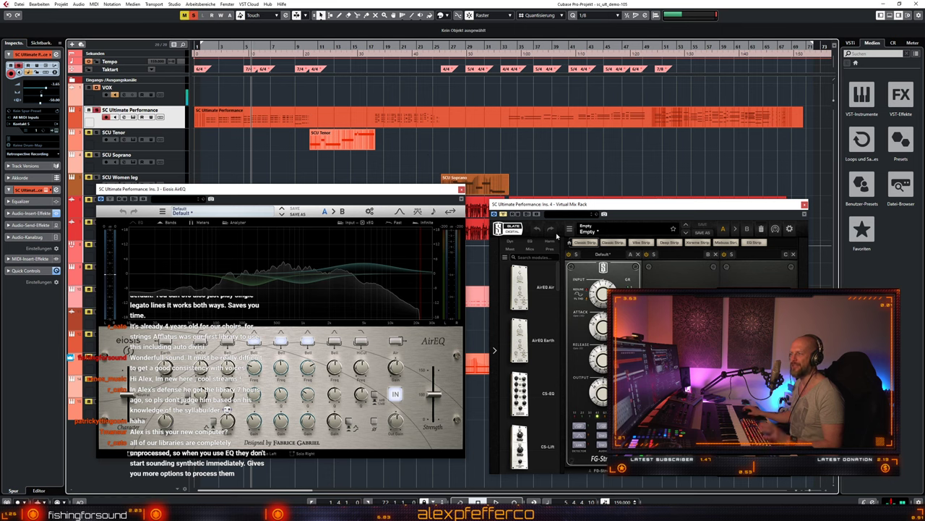
key(space)
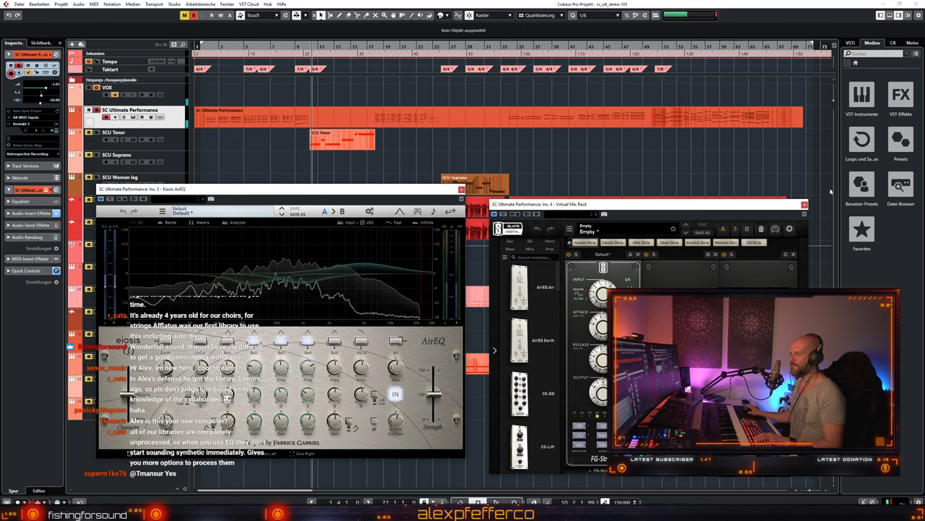
click(805, 205)
click(461, 190)
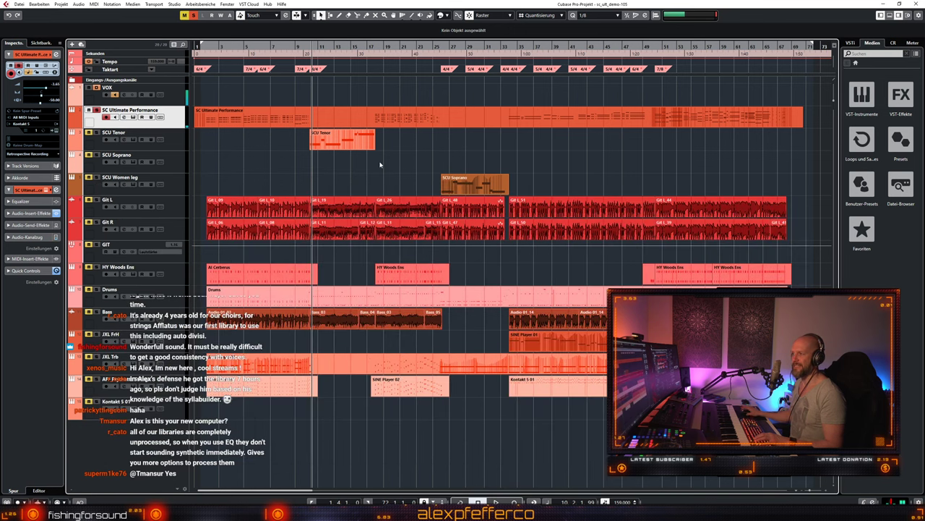
Step: Switch the solo from SC Ultimate Performance to SCU Tenor and play from the start of the tenor part
key(F3)
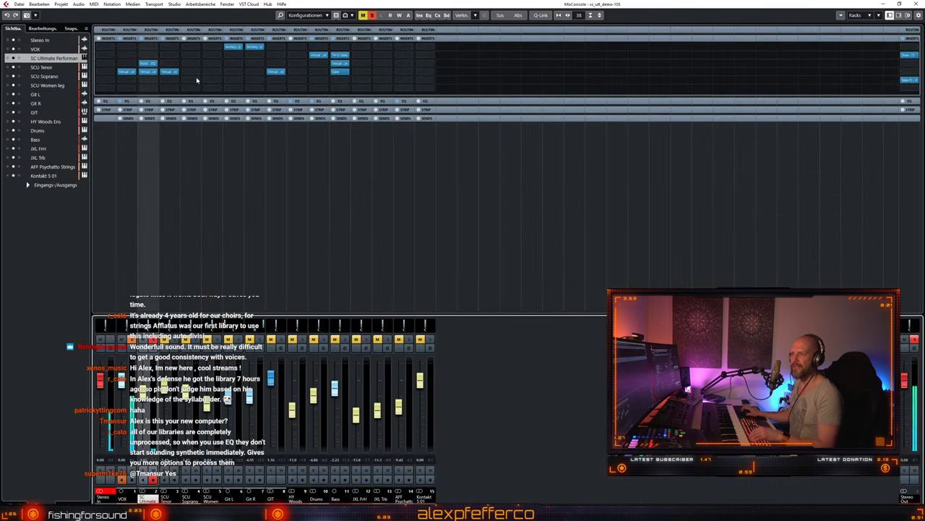
click(153, 339)
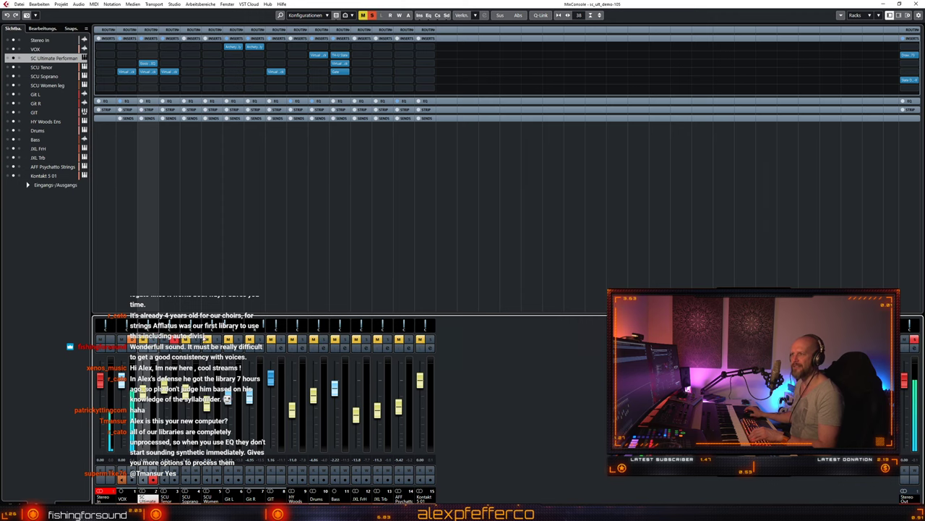
key(F3)
click(178, 143)
key(space)
key(space)
click(307, 56)
key(space)
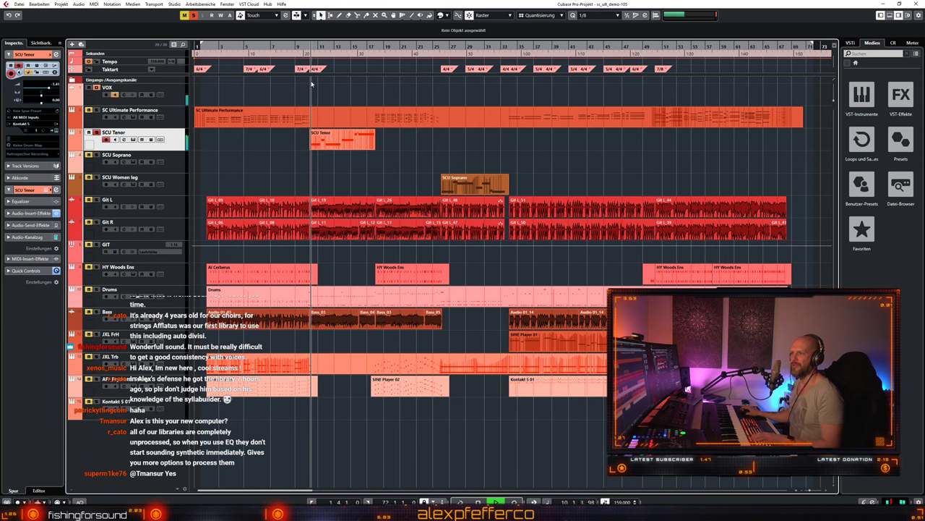
key(space)
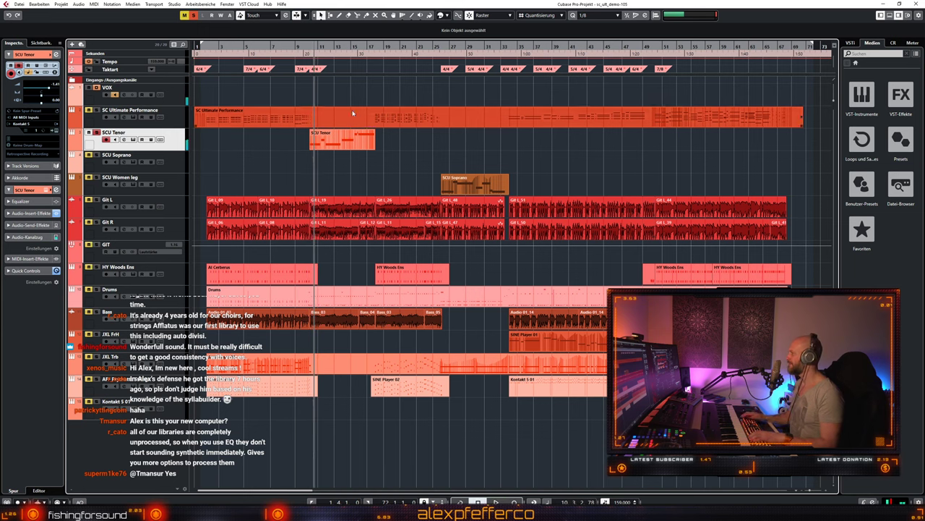
key(space)
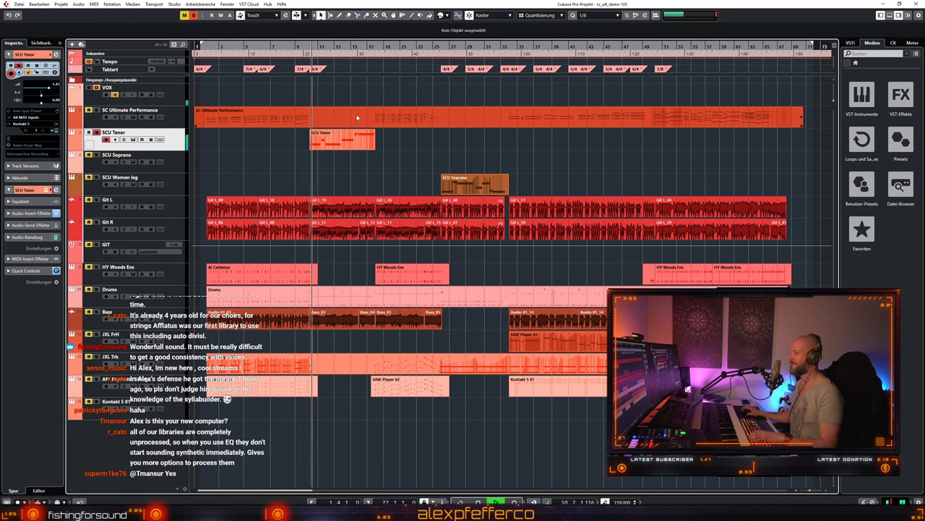
Step: Open the Virtual Mix Rack insert of SCU Tenor during playback, check its FG-Stress module and close the plug-in window
key(F3)
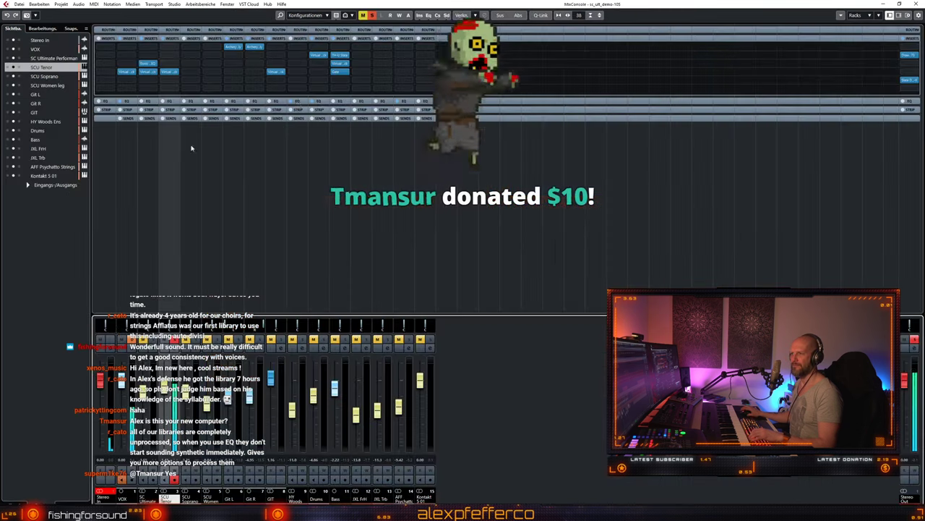
click(170, 72)
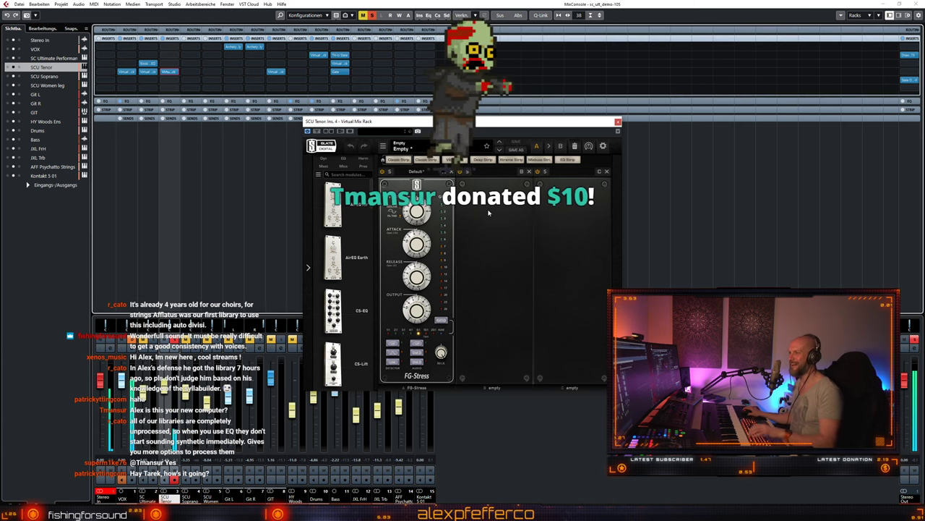
drag(477, 121, 499, 140)
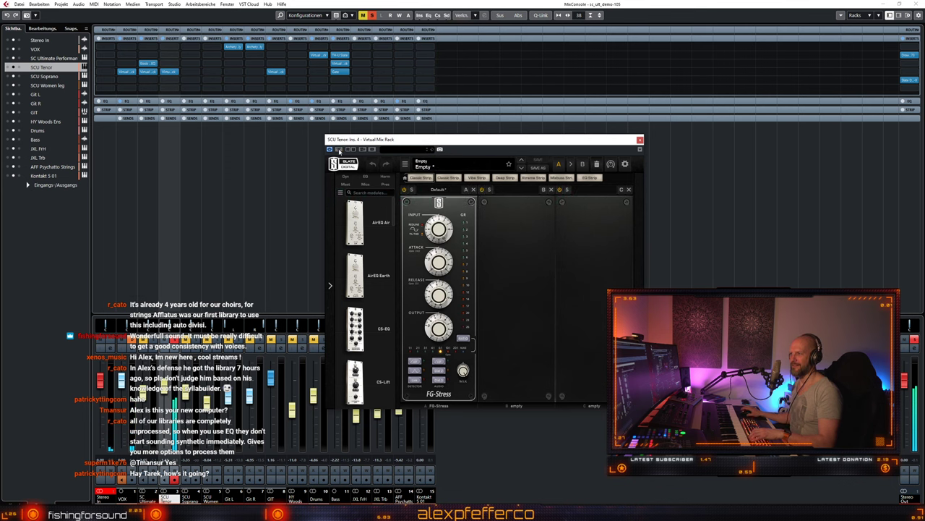
key(F3)
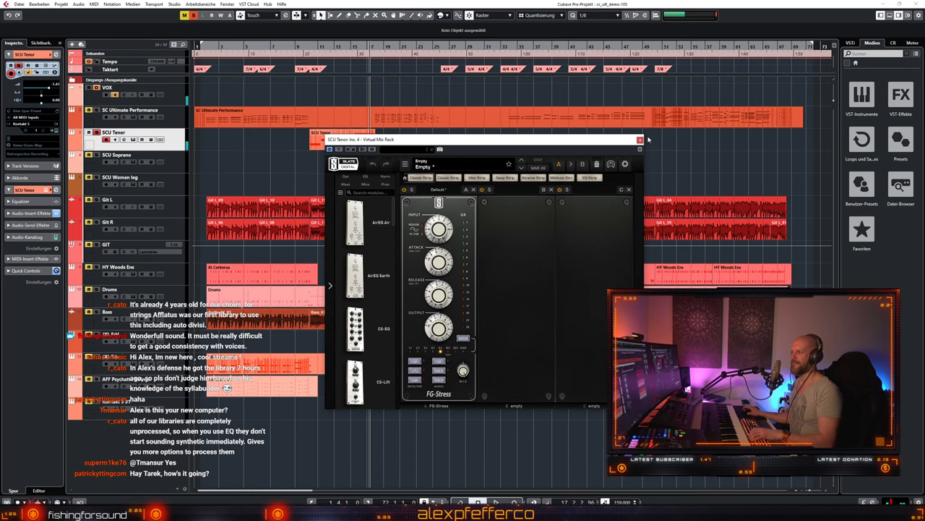
click(640, 140)
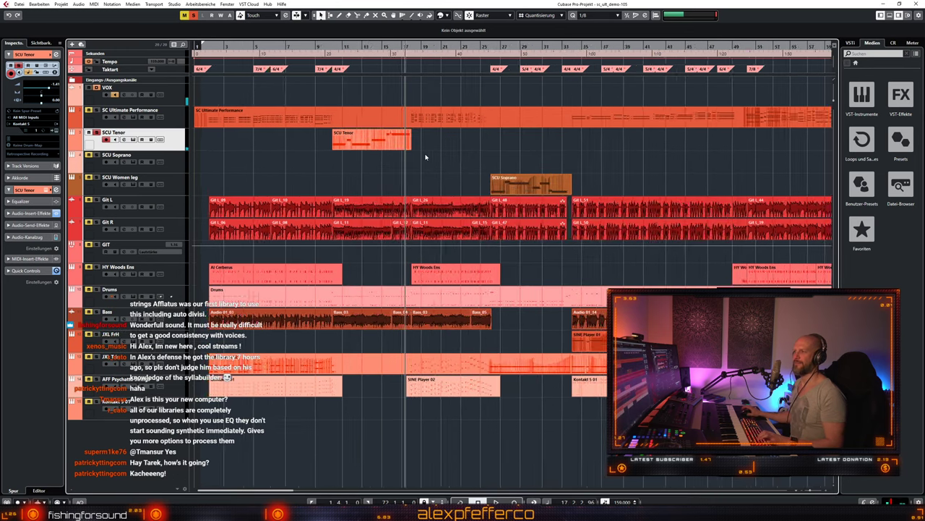
Step: Unsolo the SCU Tenor track
scroll(427, 160, right, 3)
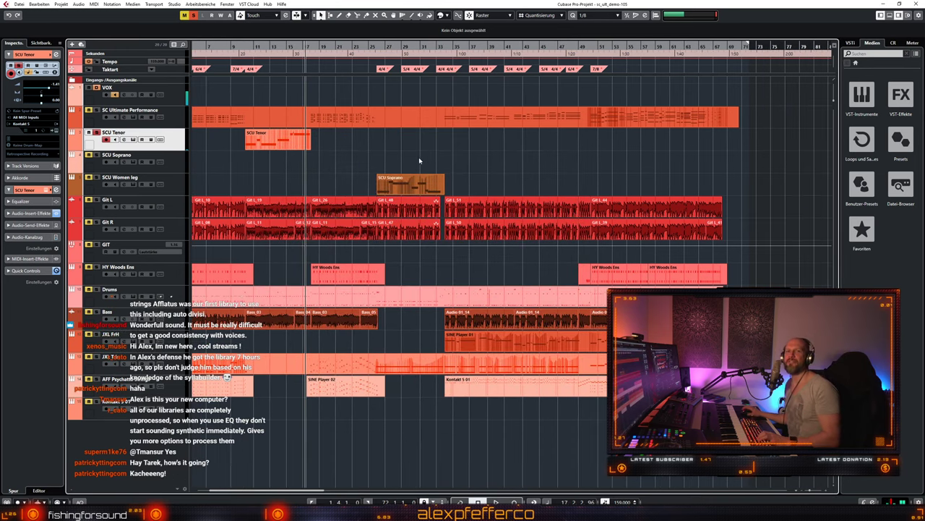
scroll(413, 162, up, 2)
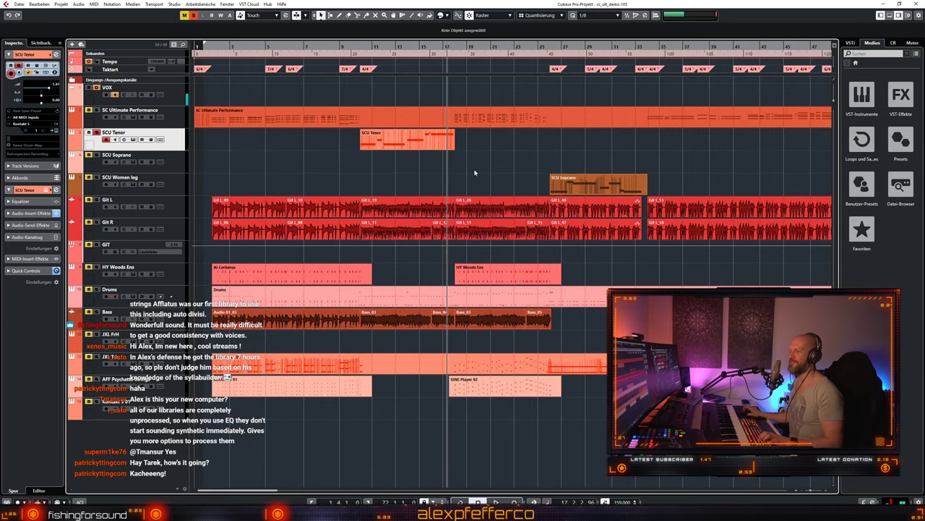
scroll(475, 172, right, 2)
scroll(476, 166, left, 1)
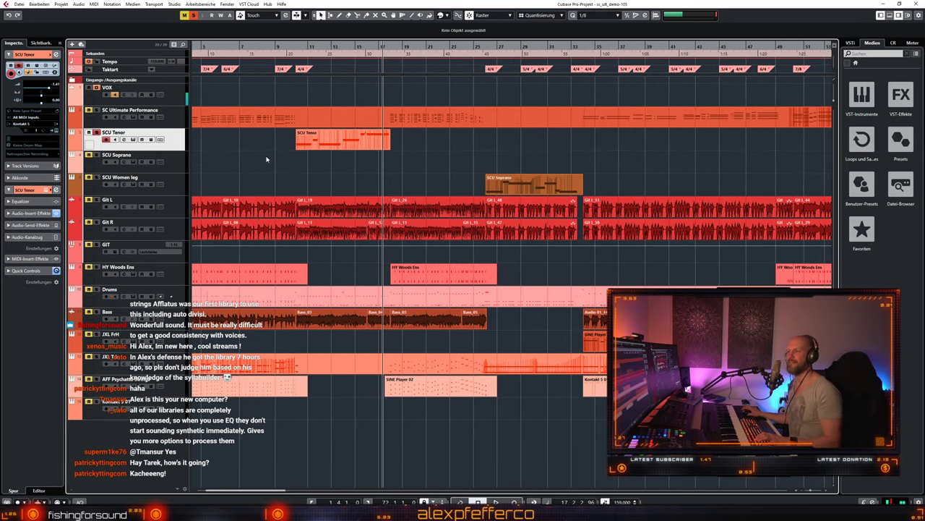
click(97, 133)
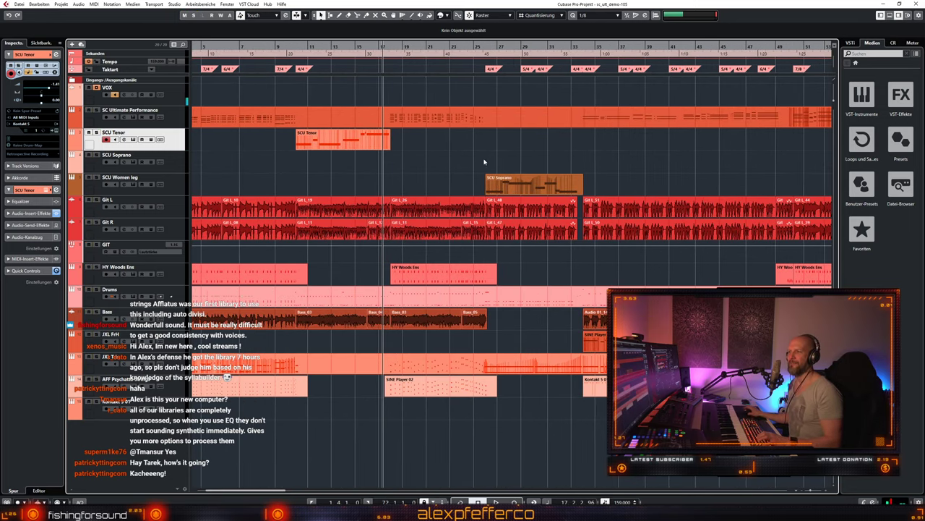
Step: Select the SCU Women leg track and show its channel in the MixConsole
scroll(484, 162, down, 3)
click(137, 181)
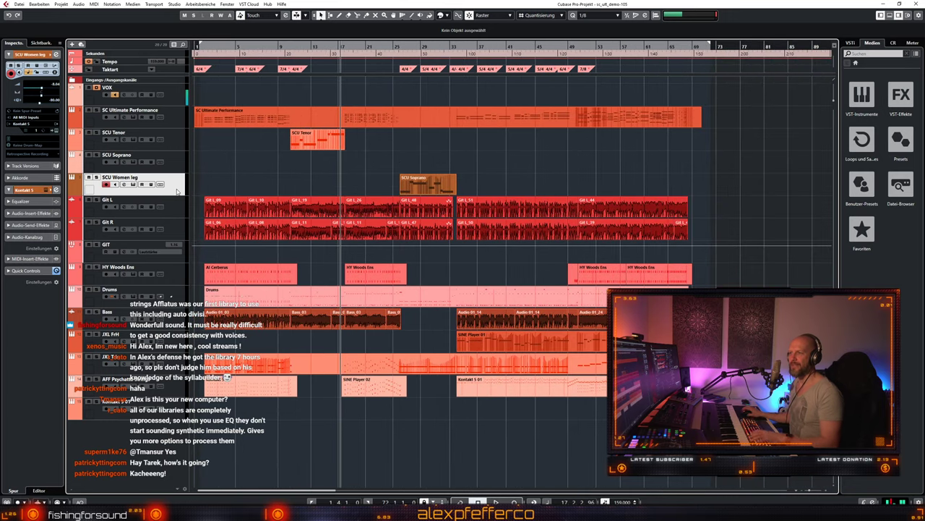
key(F3)
key(F3)
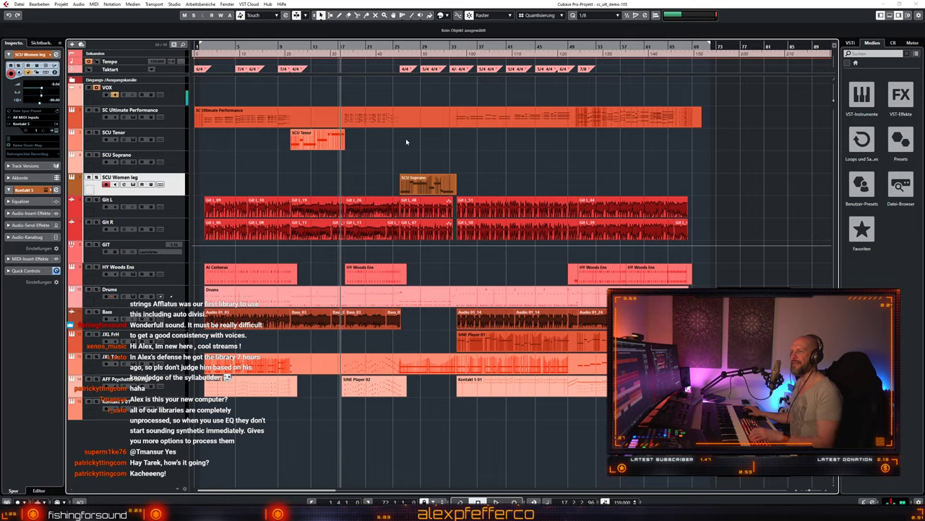
key(F3)
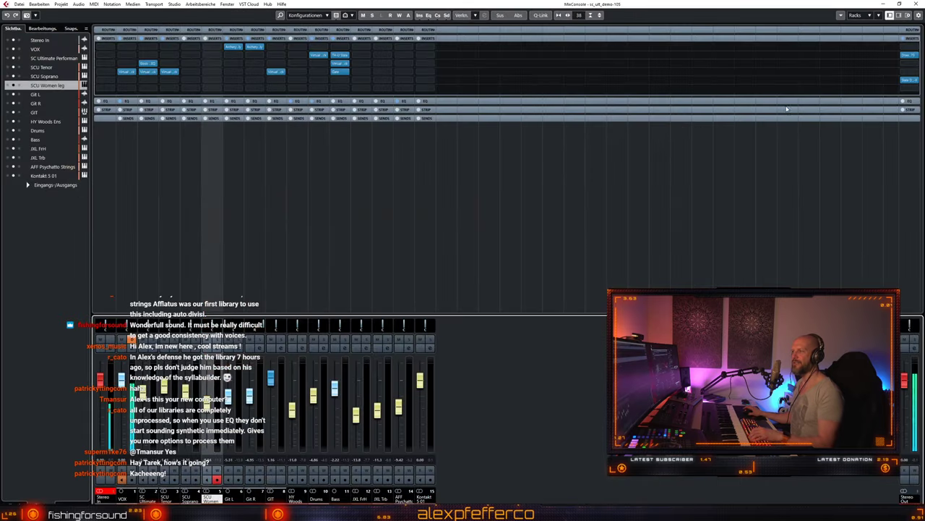
Step: Open the Drawmer S73 and Slate Digital FG-X inserts of Stereo Out and arrange their windows side by side
click(910, 56)
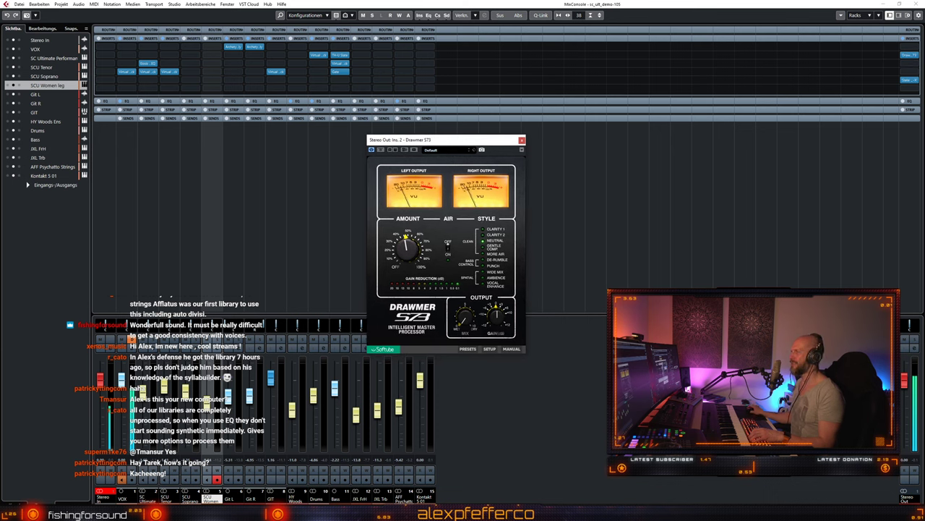
click(909, 80)
drag(764, 135, 761, 160)
click(445, 140)
drag(445, 140, 372, 137)
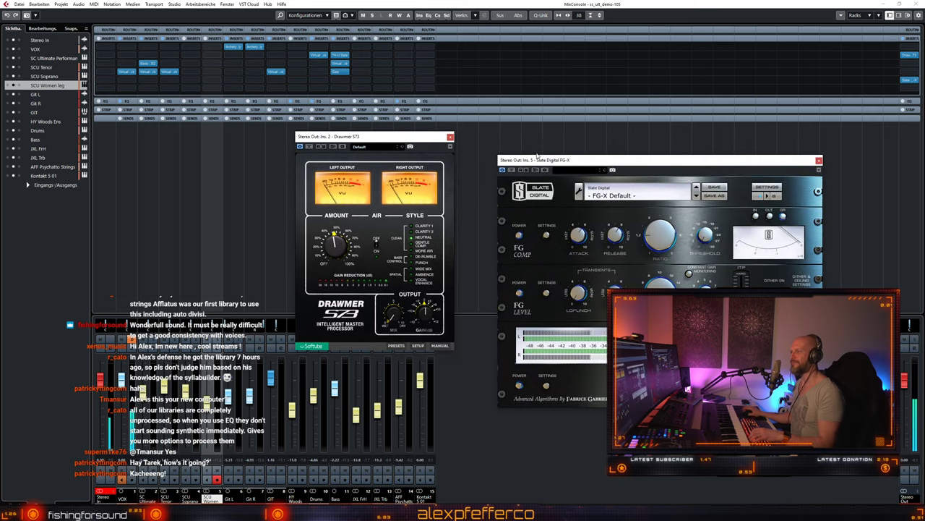
drag(579, 168, 535, 170)
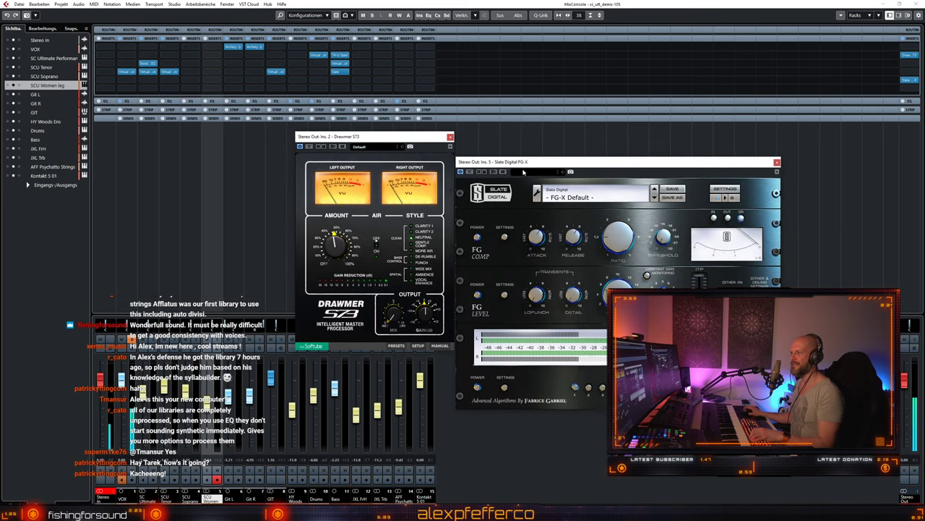
Step: Return to the project window and play a passage from the current position with both master plug-ins in view
key(F3)
drag(397, 144, 157, 184)
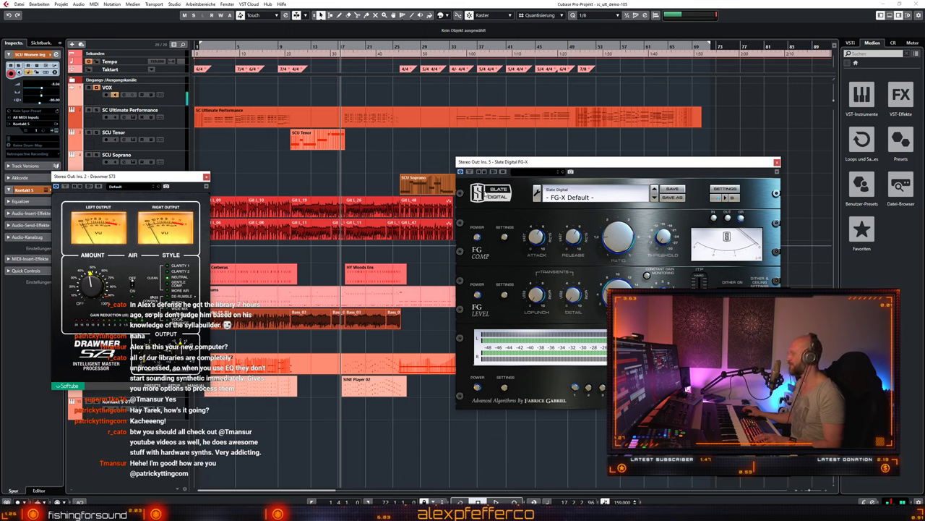
key(space)
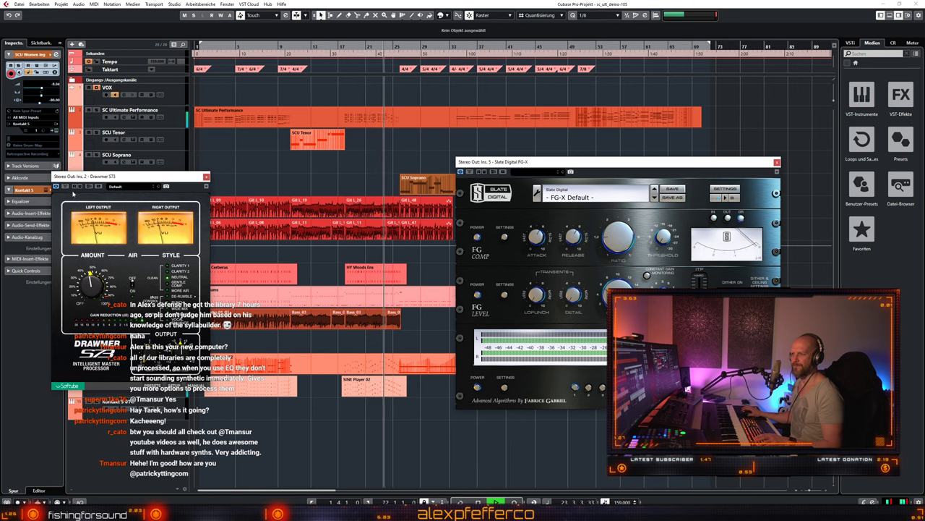
key(space)
Step: Close the Drawmer S73 and FG-X windows, check the MixConsole once more and return to the project window
drag(153, 181, 229, 193)
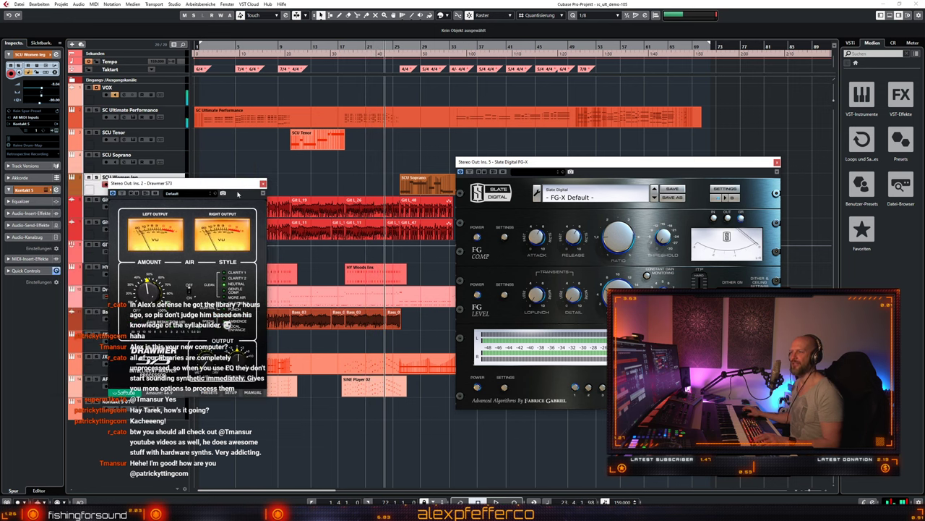
click(778, 163)
key(F3)
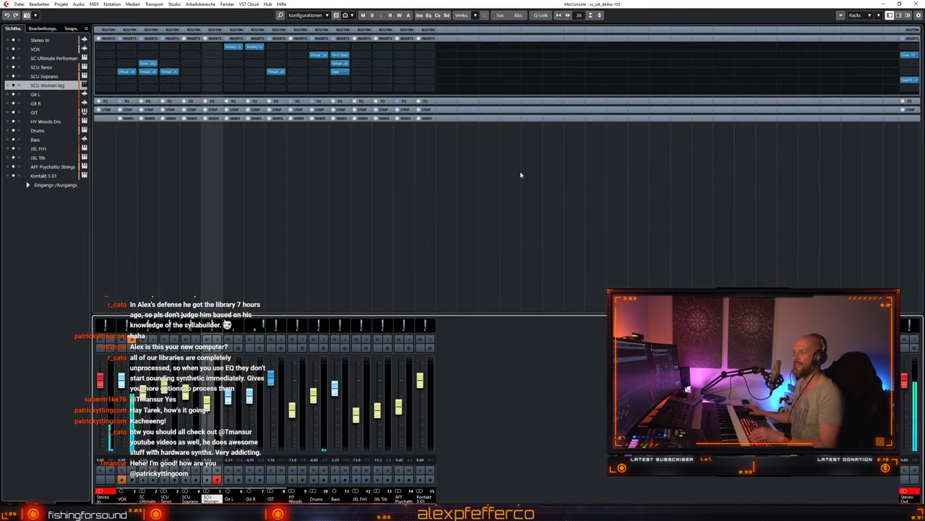
key(F3)
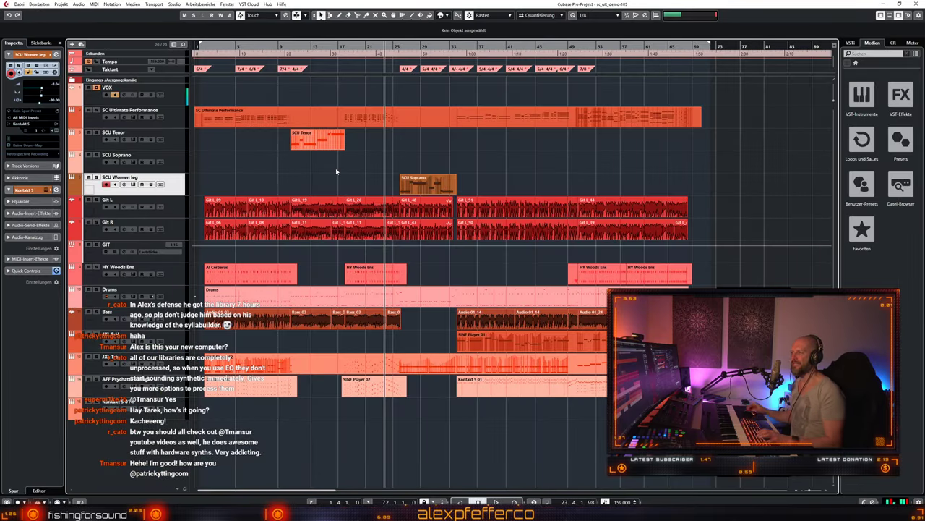
Step: Solo the GIT group track and play the guitars from the beginning of the song
key(h)
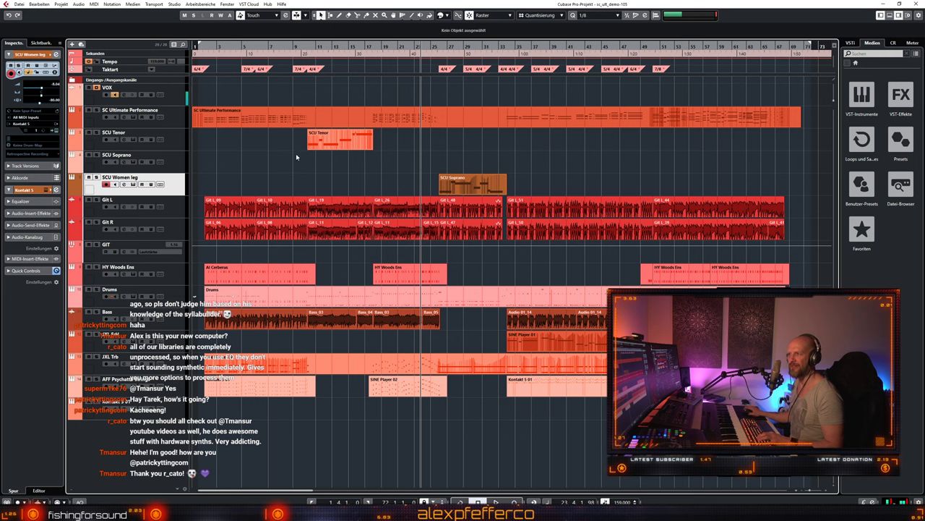
click(97, 246)
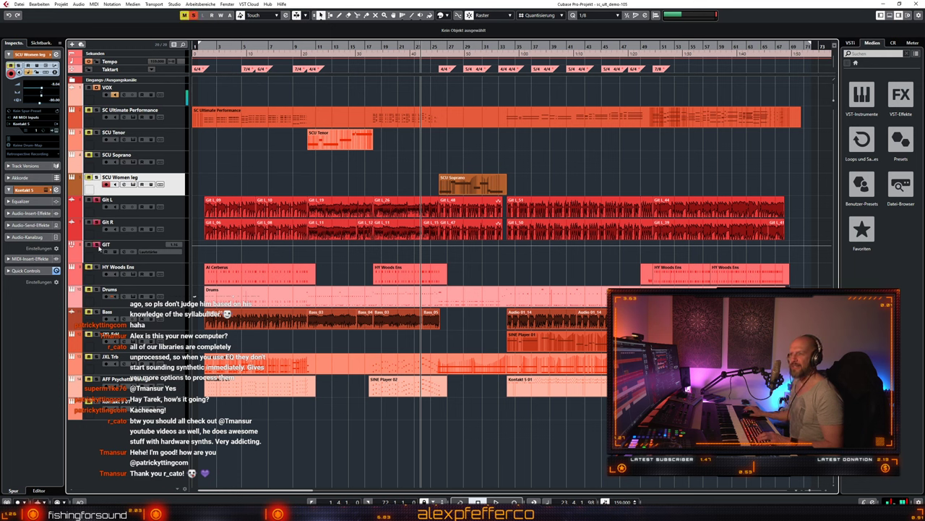
key(KP_1)
key(space)
key(space)
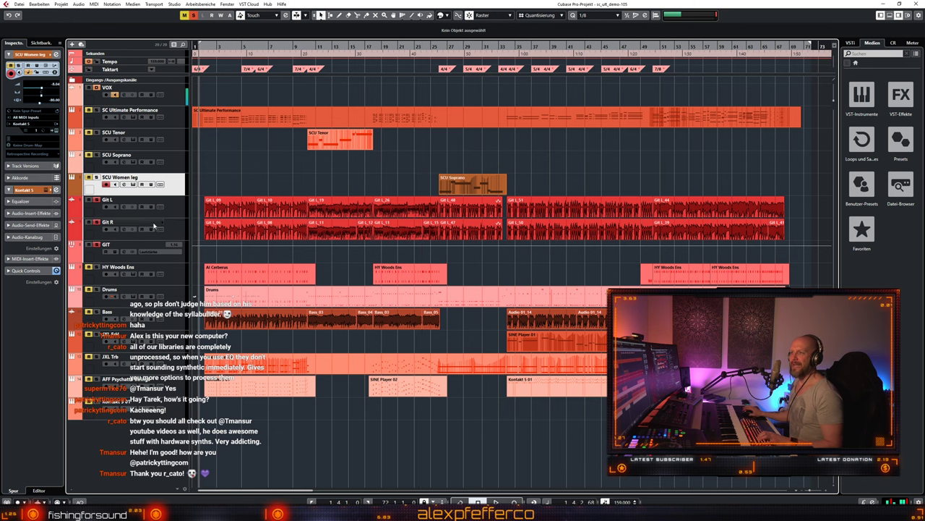
key(h)
key(h)
key(h)
key(h)
key(h)
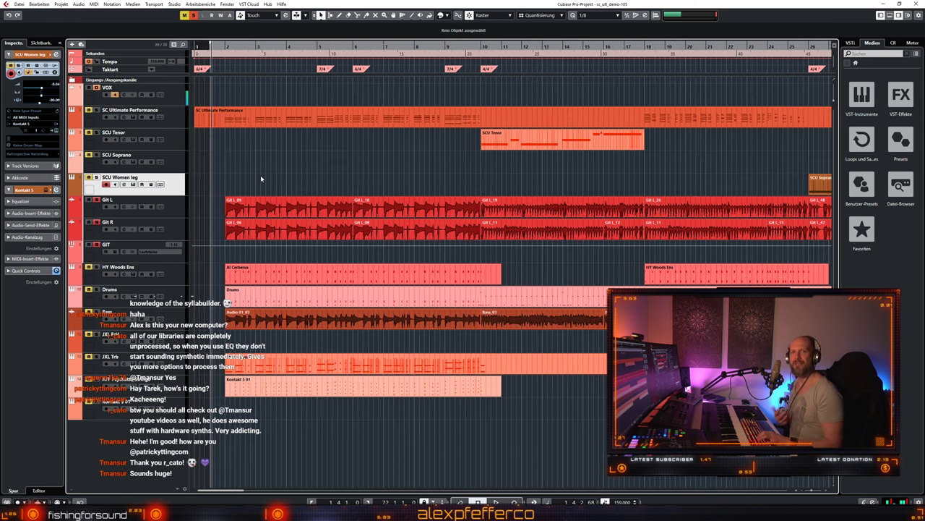
key(h)
key(h)
key(h)
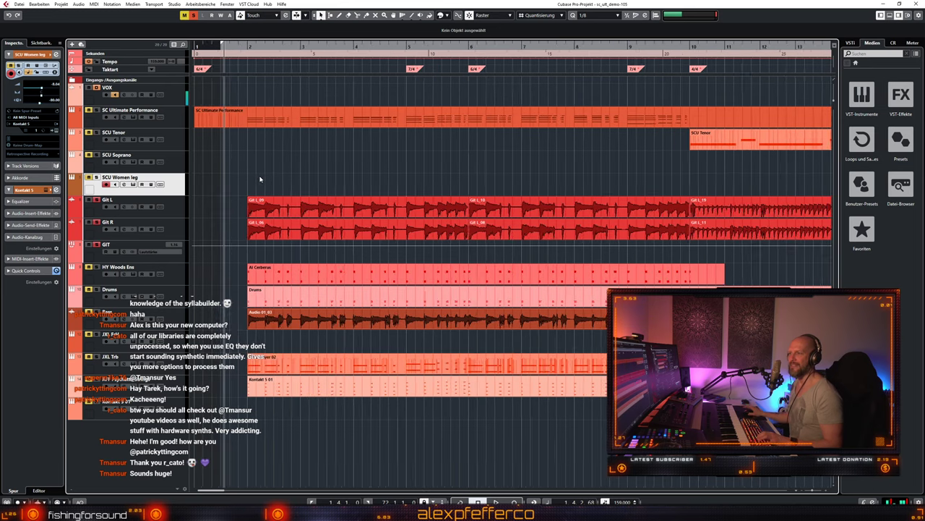
key(space)
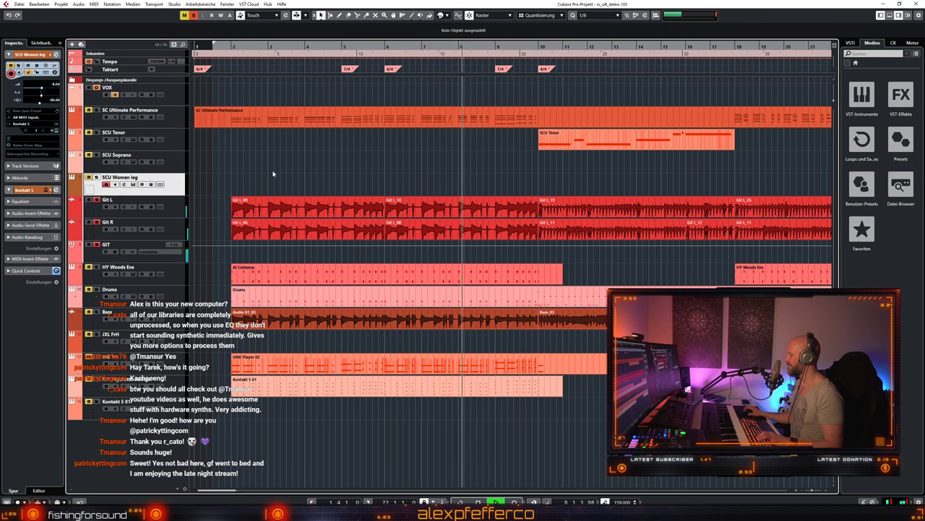
Step: Stop the guitar playback in bar 12 and unsolo the GIT group track
key(g)
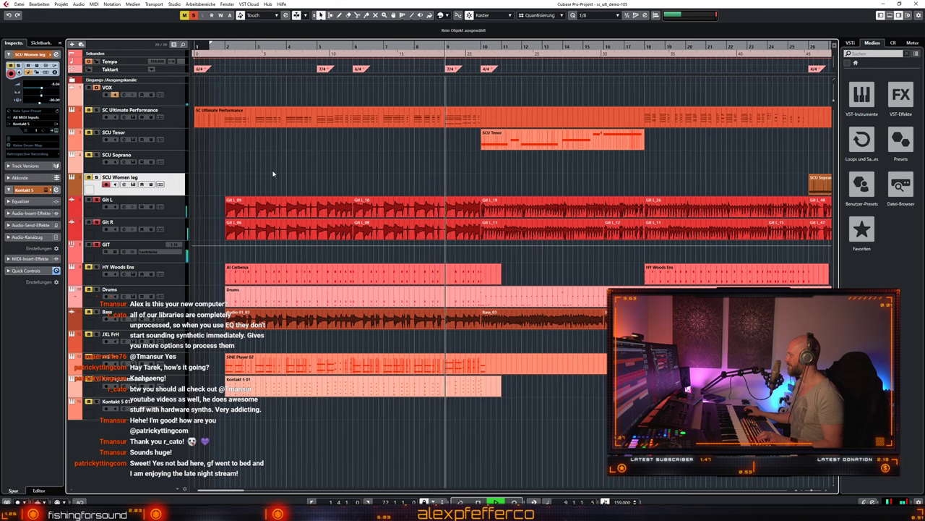
key(g)
key(g)
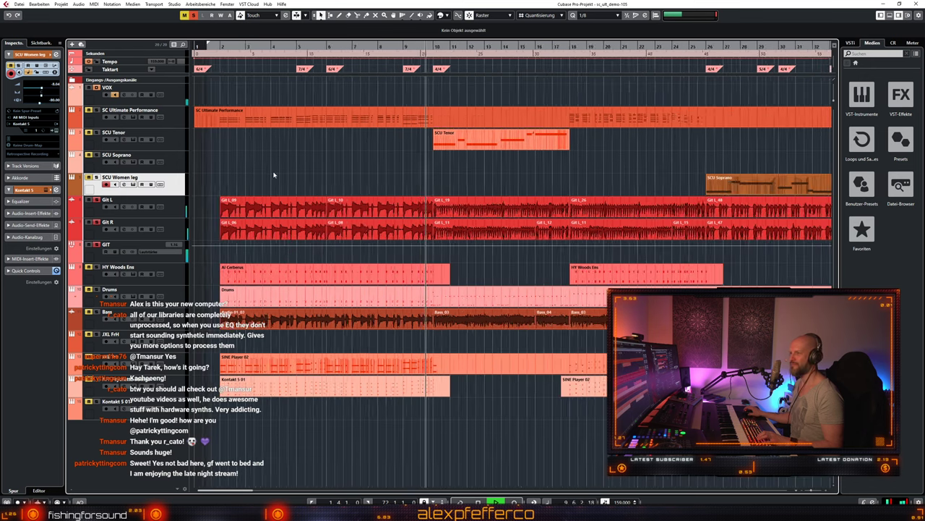
key(g)
key(g)
key(g)
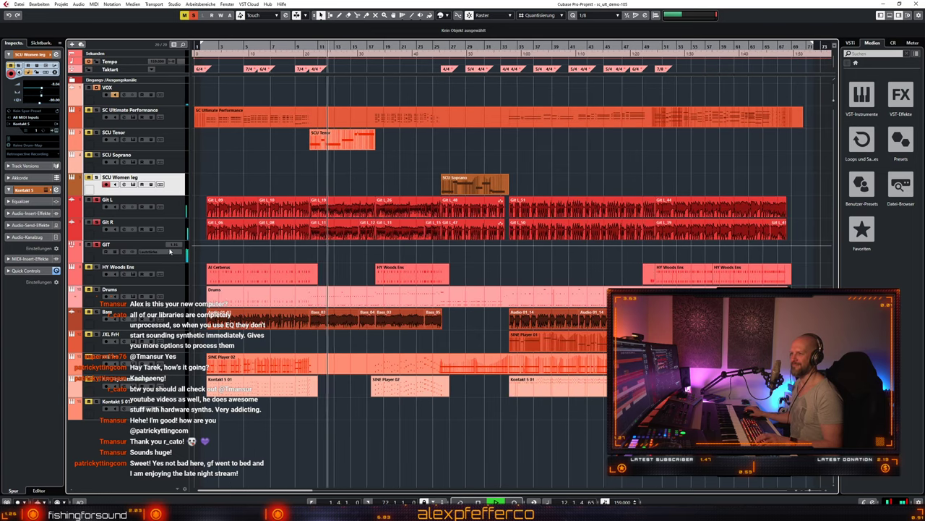
key(space)
click(97, 245)
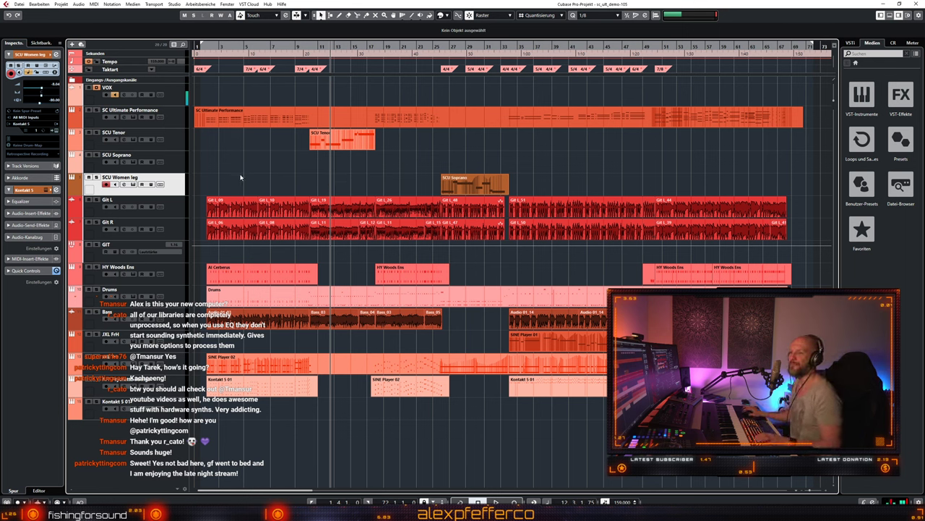
Step: Select the Git L track and open its Archetype Nolly insert from the MixConsole
click(181, 206)
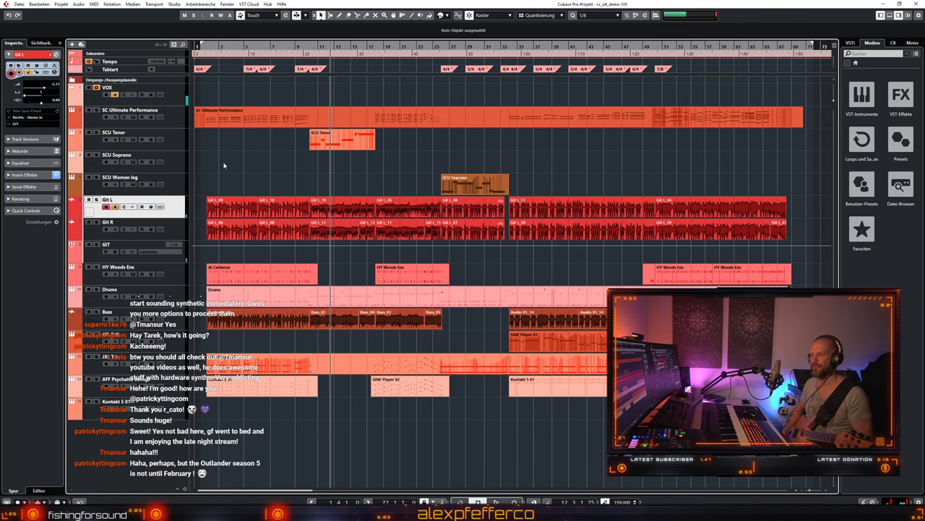
key(F3)
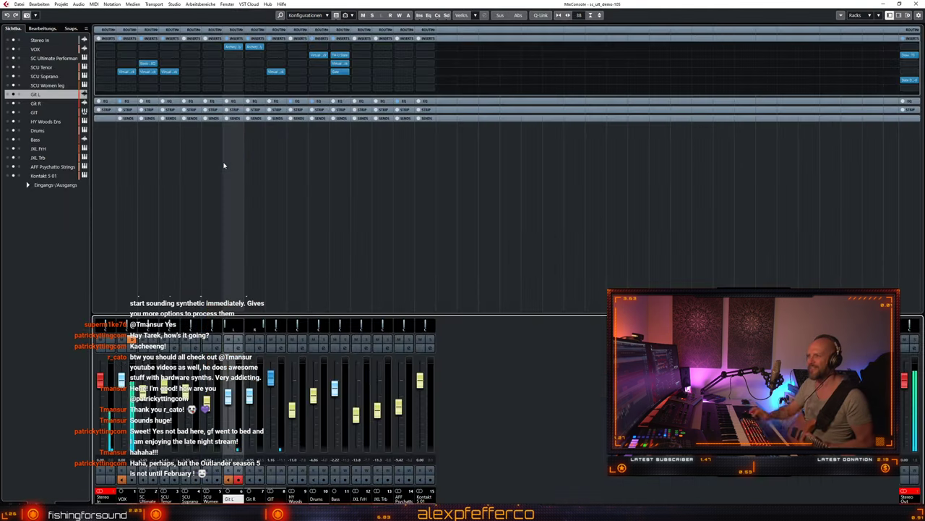
click(233, 46)
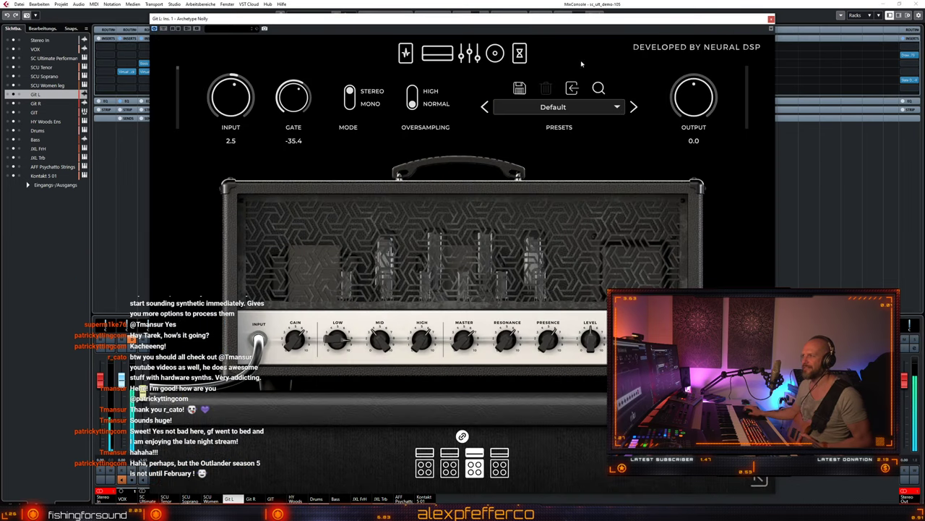
Step: Scale the Archetype Nolly window to its medium size and place it over the arrangement in the project window
drag(677, 22, 680, 28)
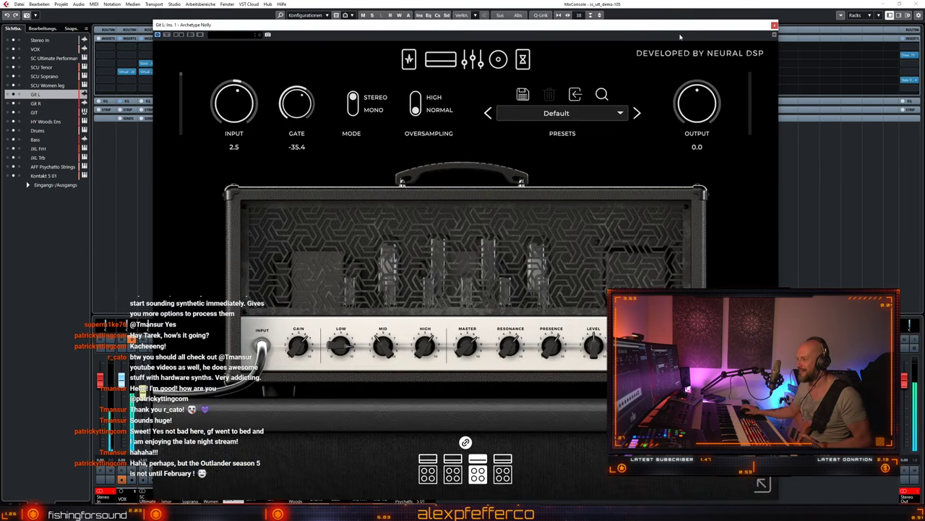
click(763, 483)
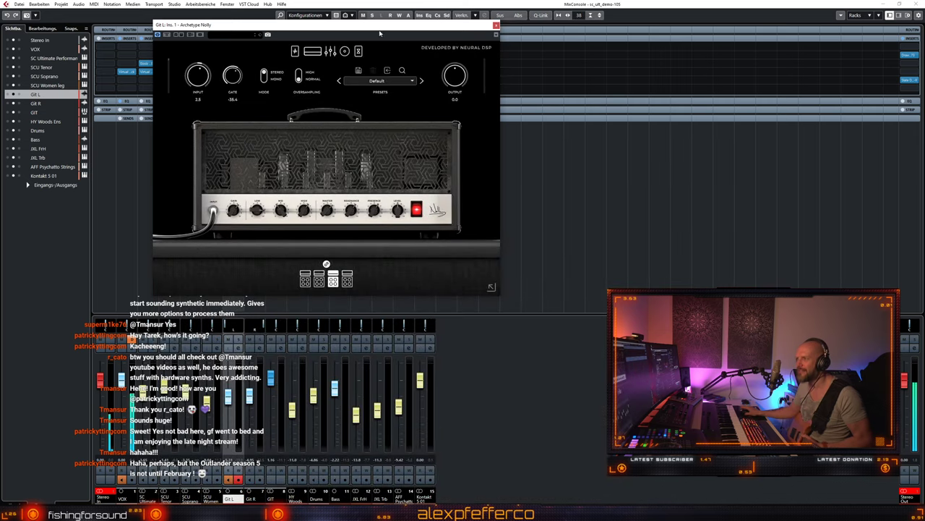
click(526, 340)
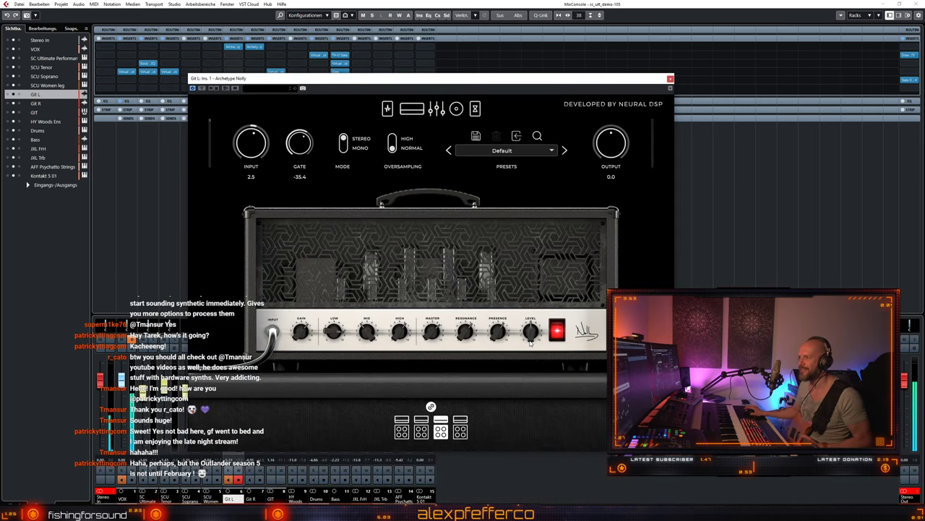
drag(554, 87, 661, 94)
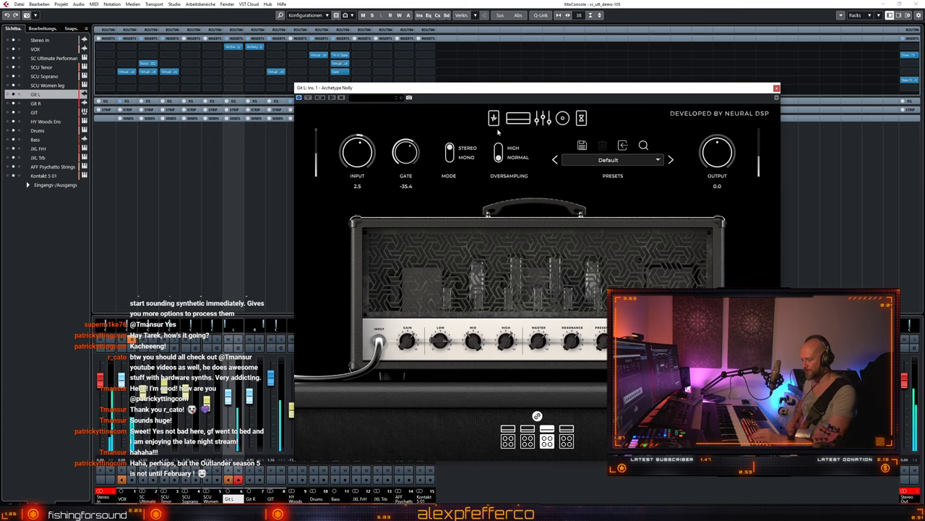
key(F3)
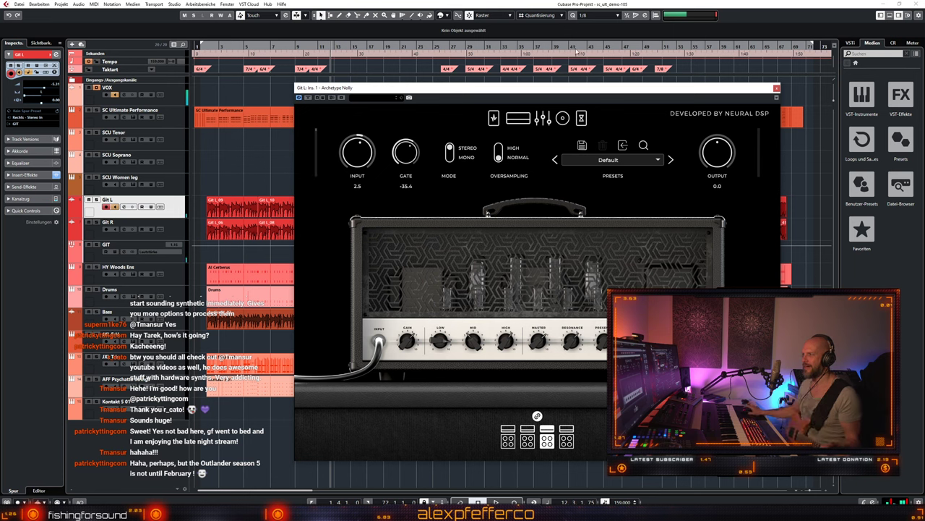
drag(573, 94, 566, 92)
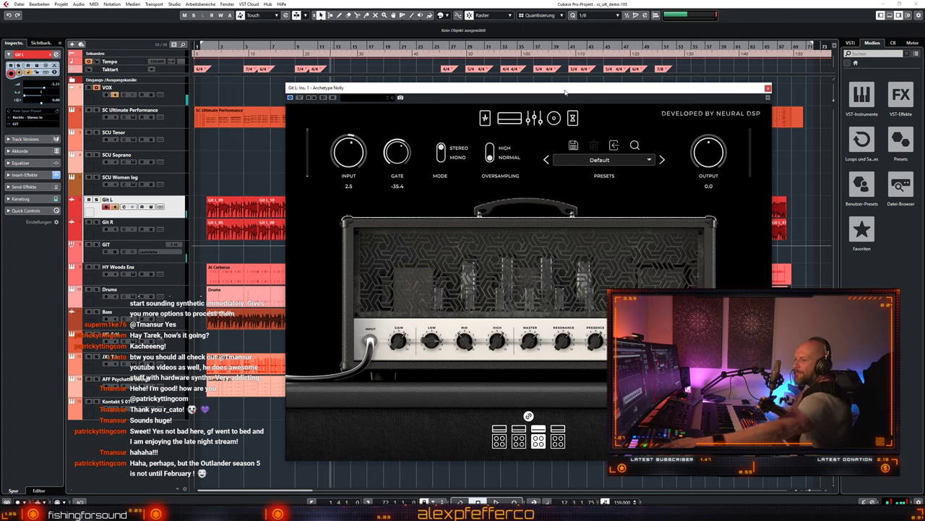
Step: Set the Archetype Nolly gate on Git L to -51.6, muting the VOX track while trying gate settings
key(m)
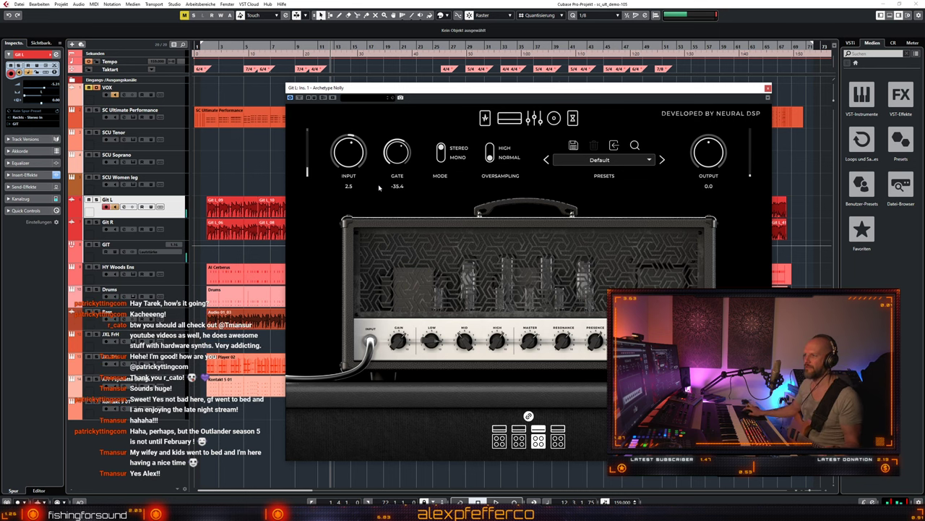
drag(396, 153, 404, 143)
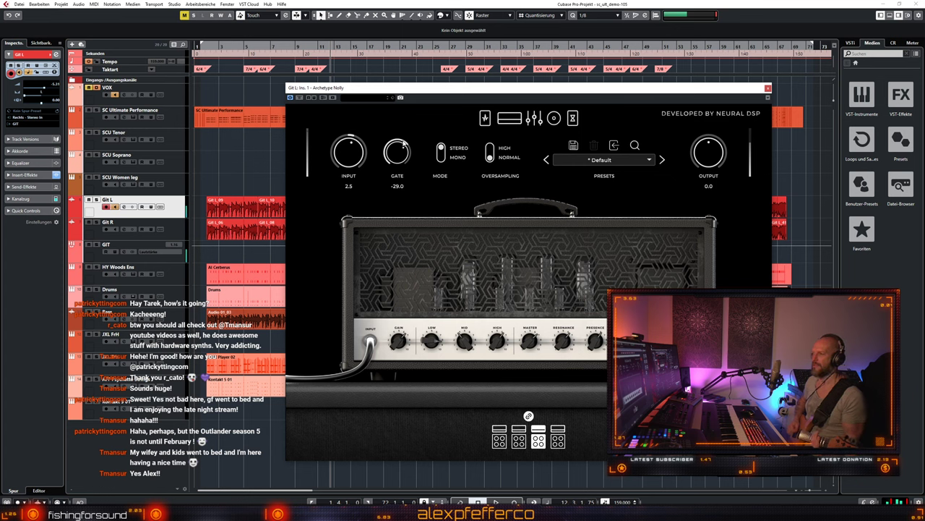
drag(404, 144, 399, 178)
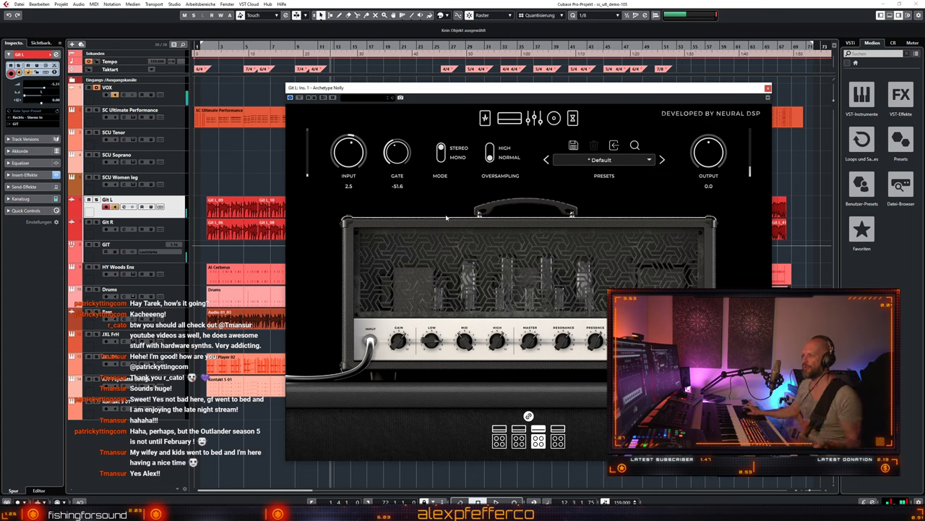
Step: Look through the effect pedals and the different amp models of Archetype Nolly
click(486, 118)
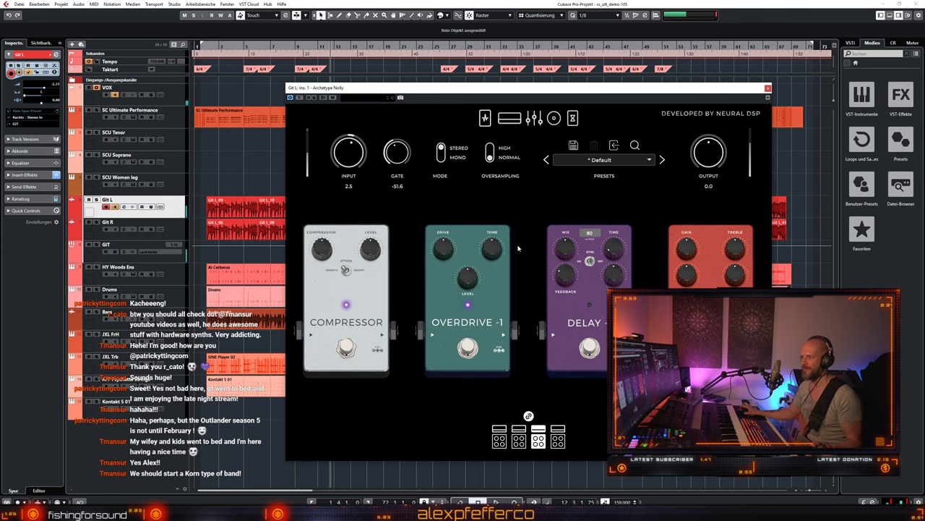
click(509, 119)
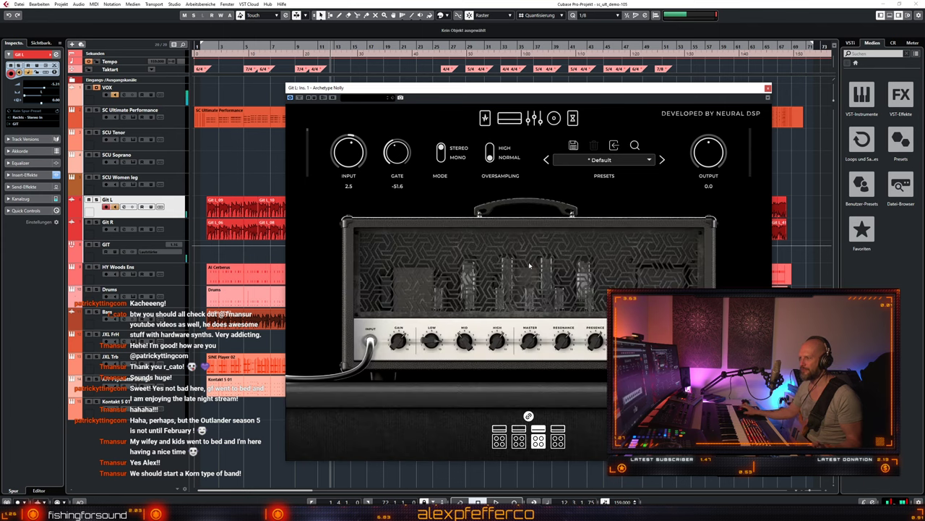
click(521, 441)
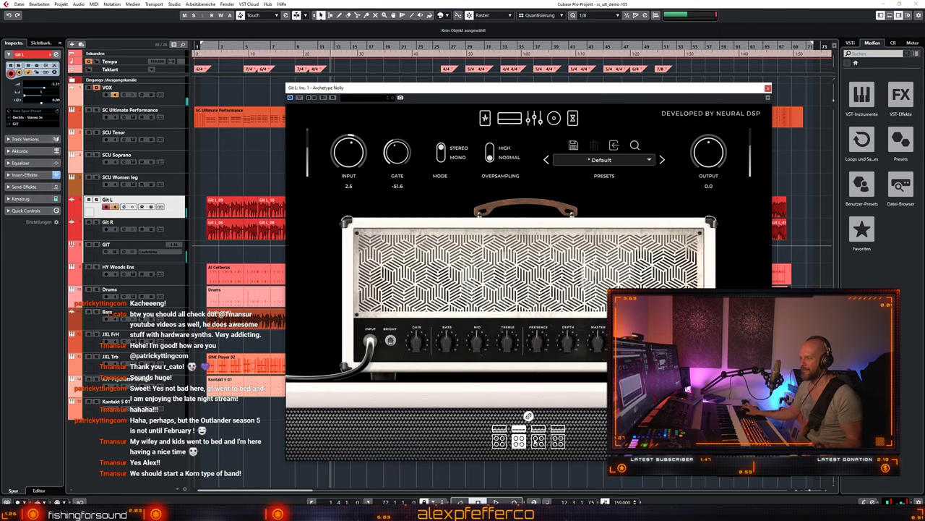
click(539, 443)
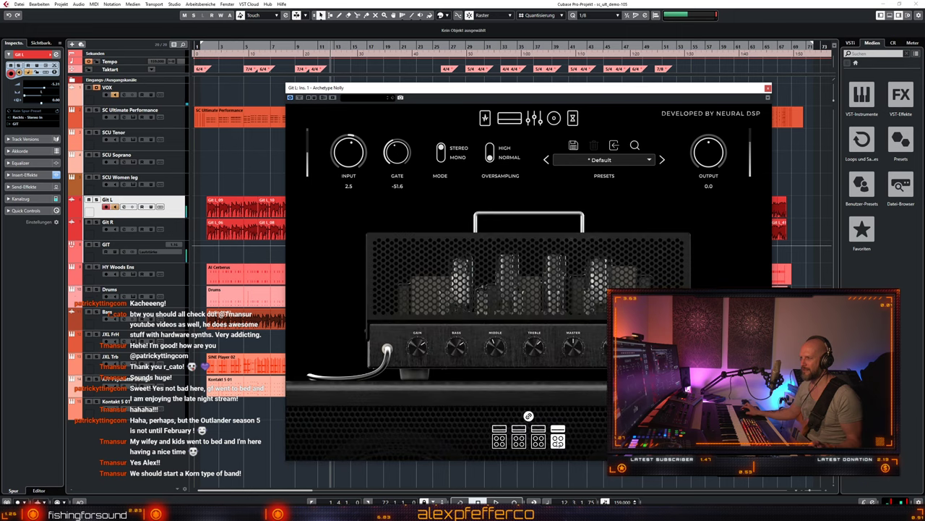
click(500, 441)
click(539, 440)
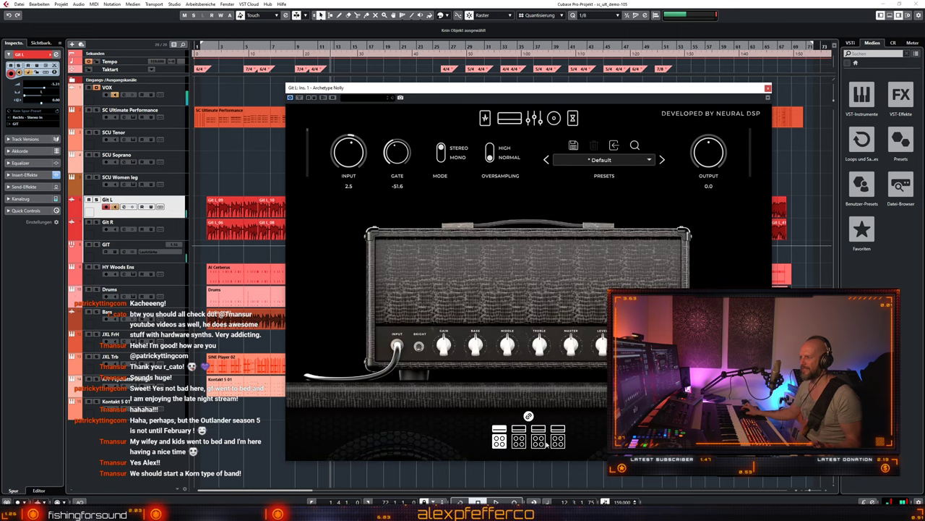
Step: Look through the equalizer, cabinet and delay and reverb sections of Archetype Nolly
click(535, 120)
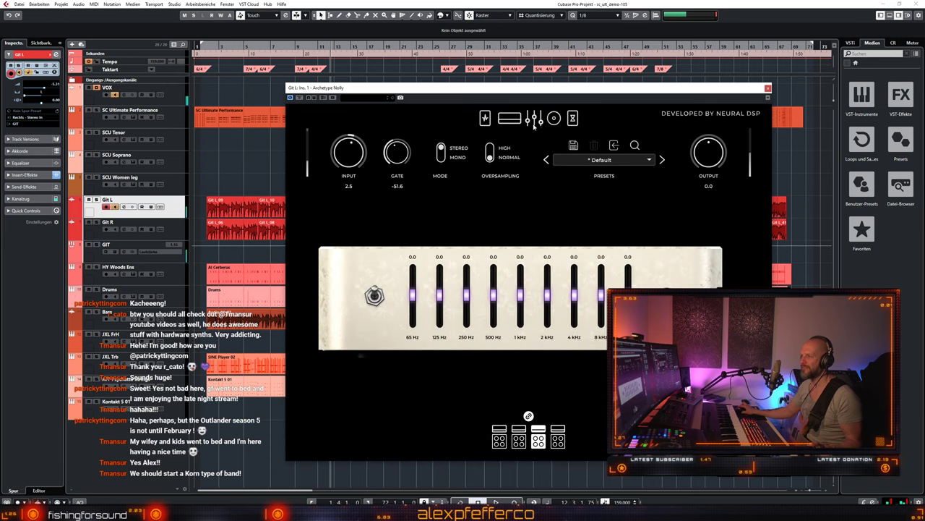
click(554, 118)
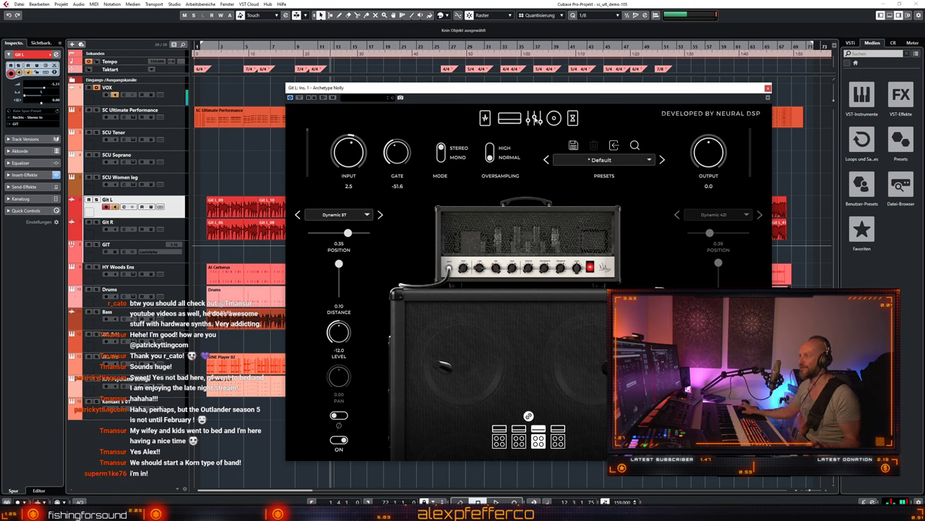
click(575, 118)
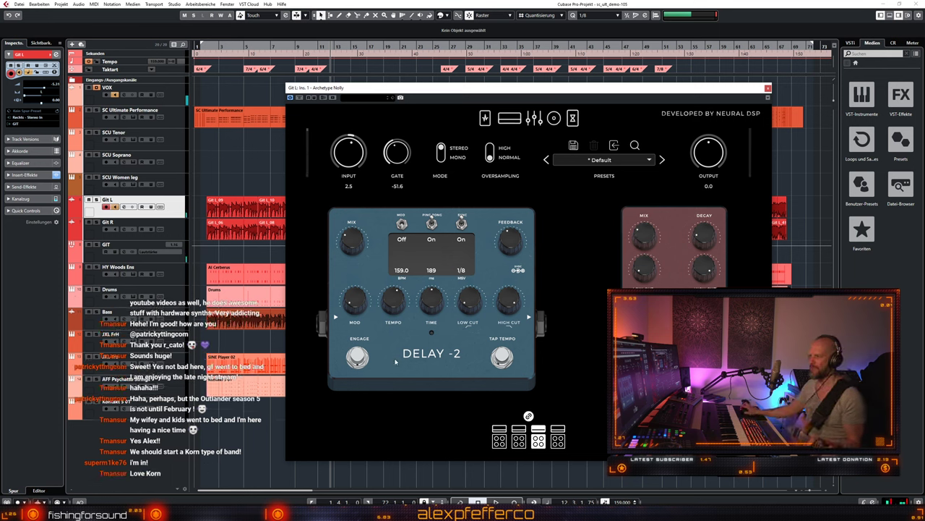
Step: Engage the Delay -2 pedal on Git L and try it out, muting the VOX track temporarily
click(357, 357)
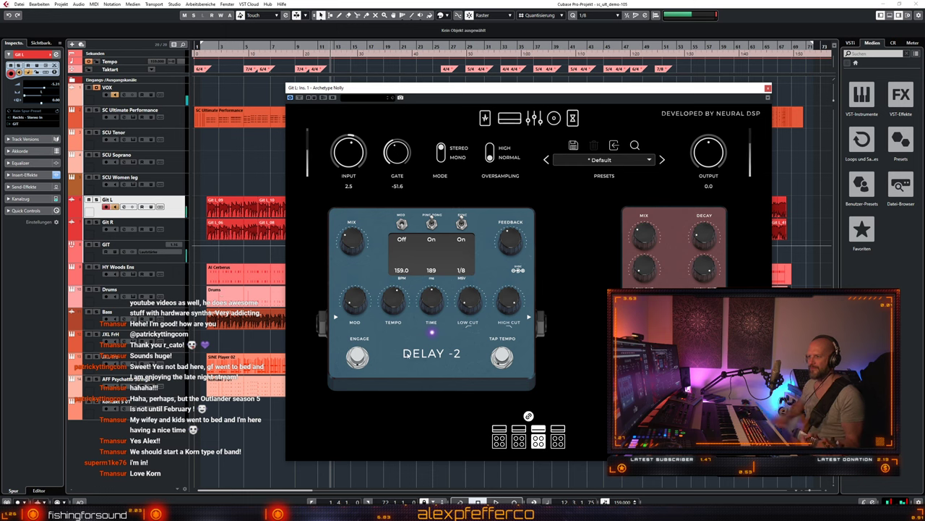
key(m)
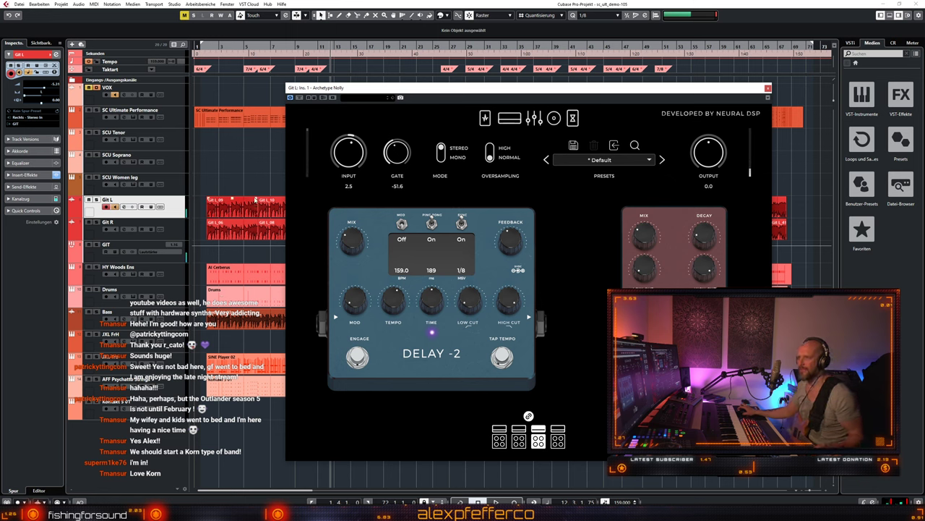
key(m)
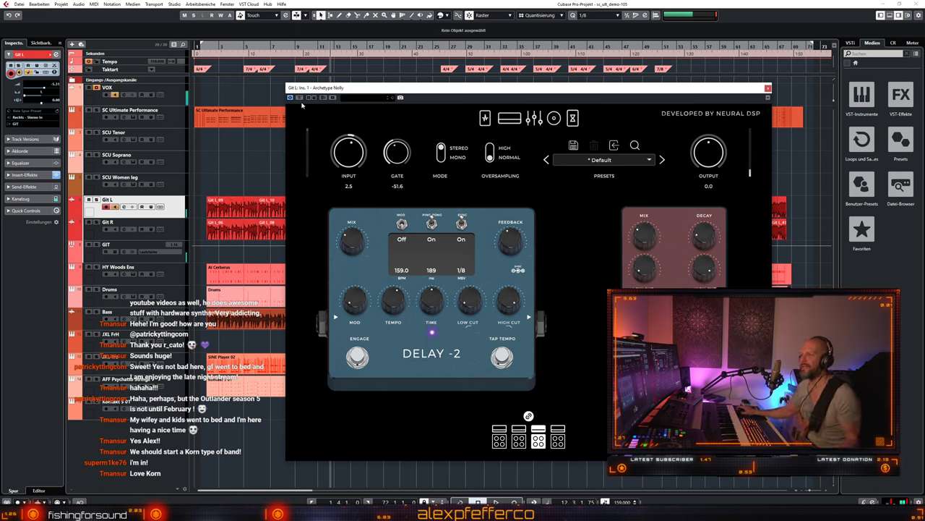
Step: Close the Archetype Nolly window and switch off input monitoring and record enable on Git L
drag(740, 90, 715, 92)
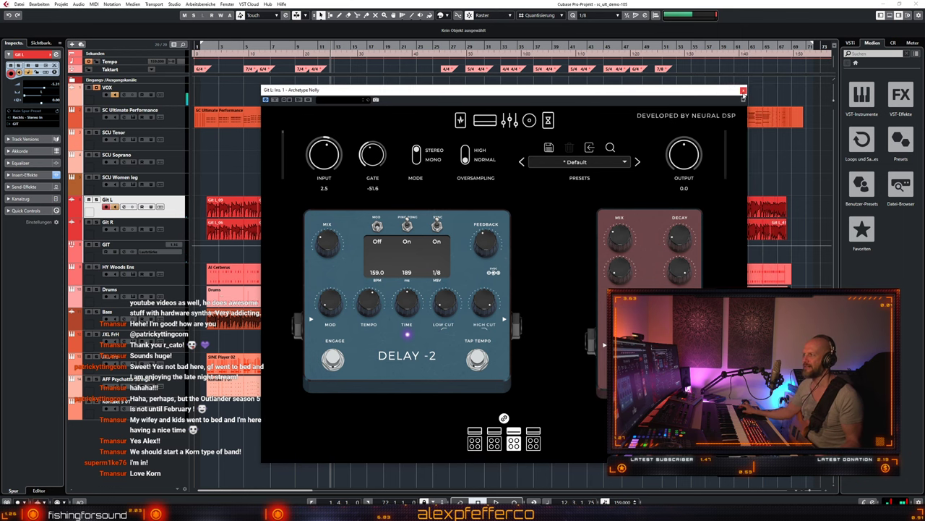
drag(743, 95, 728, 99)
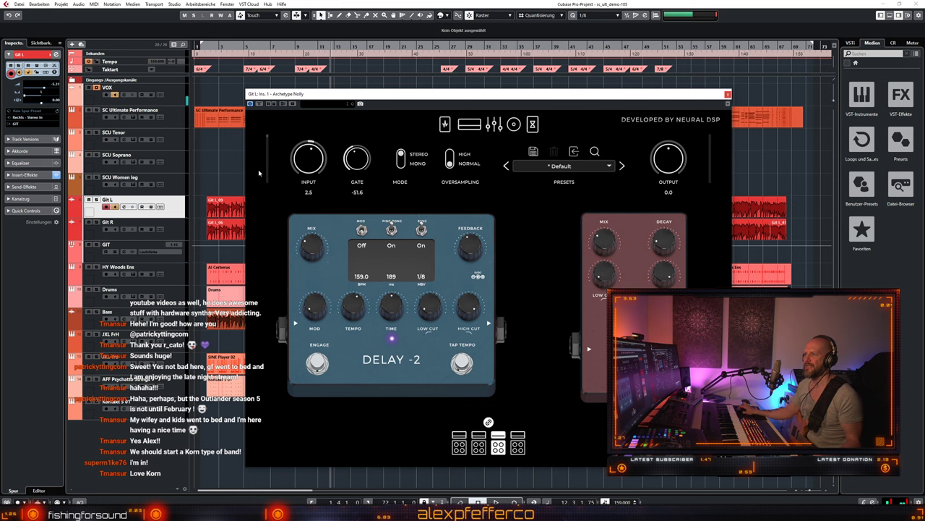
click(729, 95)
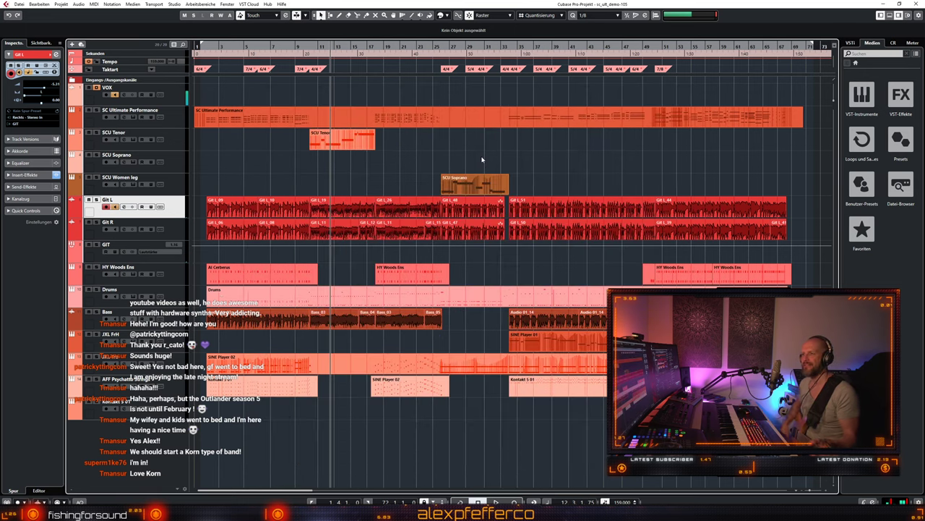
click(114, 206)
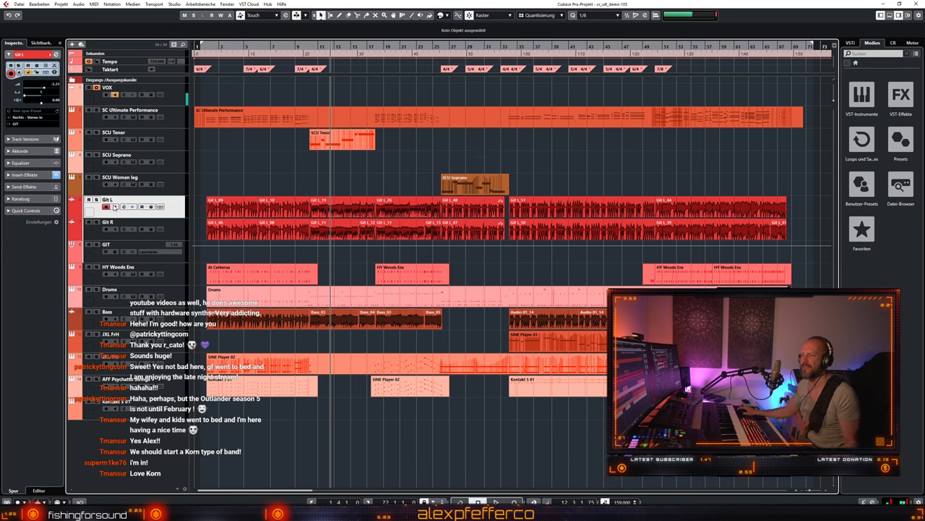
click(106, 207)
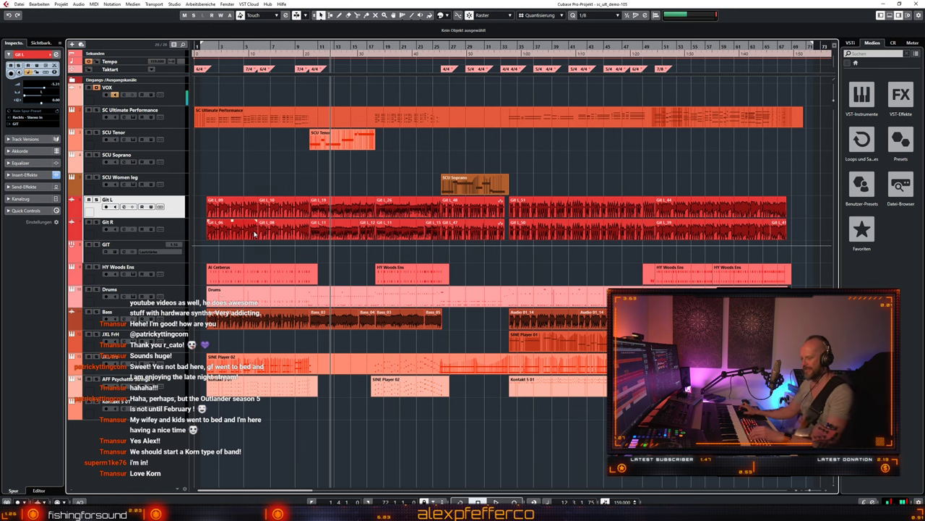
Step: Solo the GIT group and show its Virtual Mix Rack insert with the FG-401 compressor beside the arrangement during playback
key(F3)
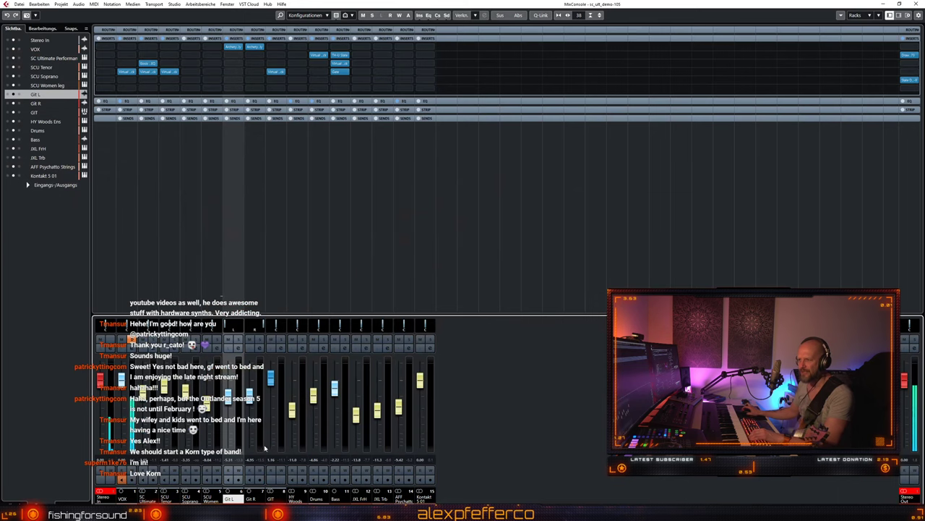
click(281, 338)
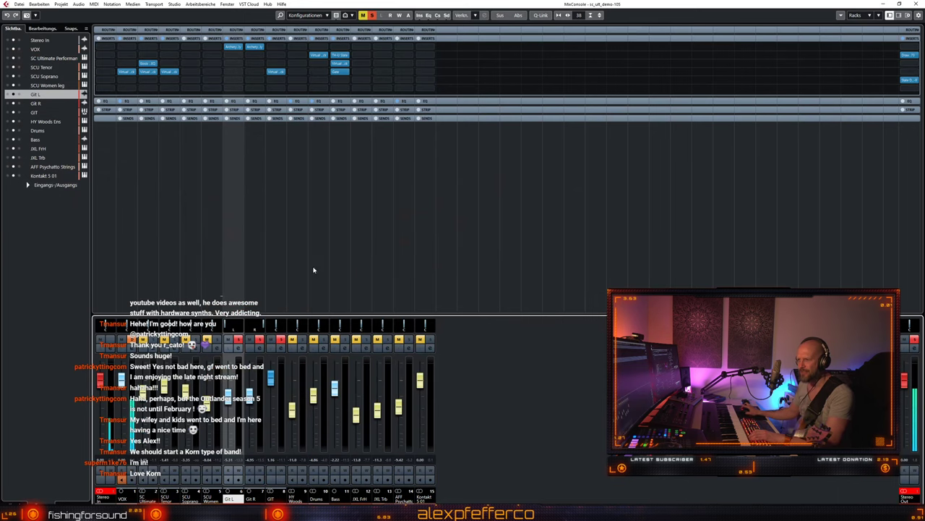
click(276, 73)
key(F3)
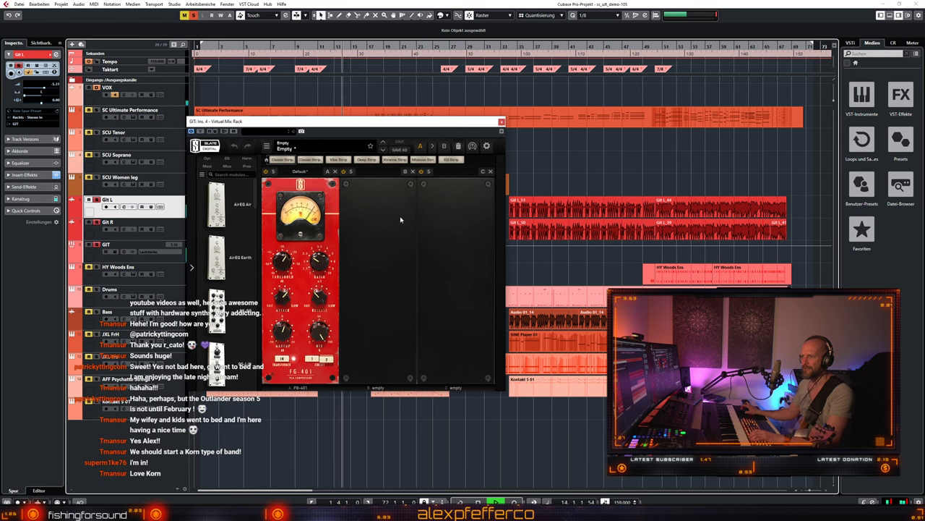
drag(412, 130, 617, 155)
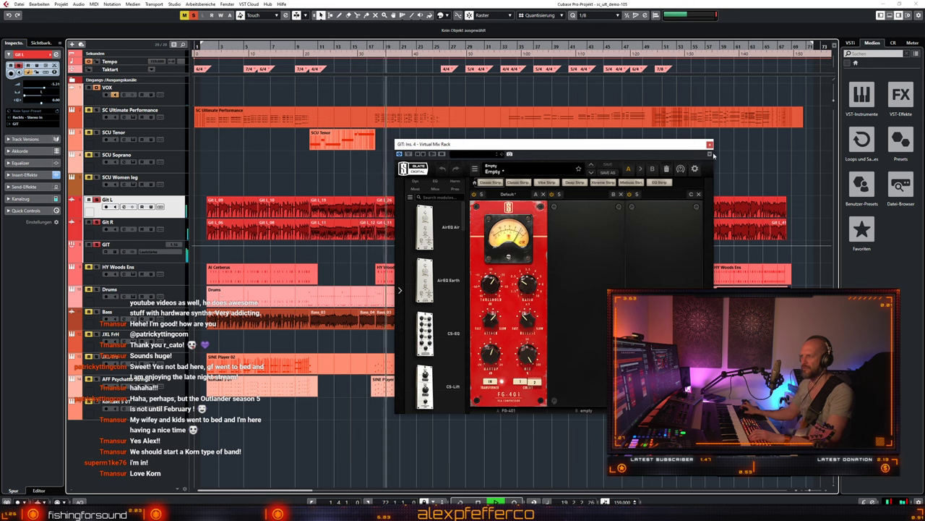
drag(681, 146, 768, 251)
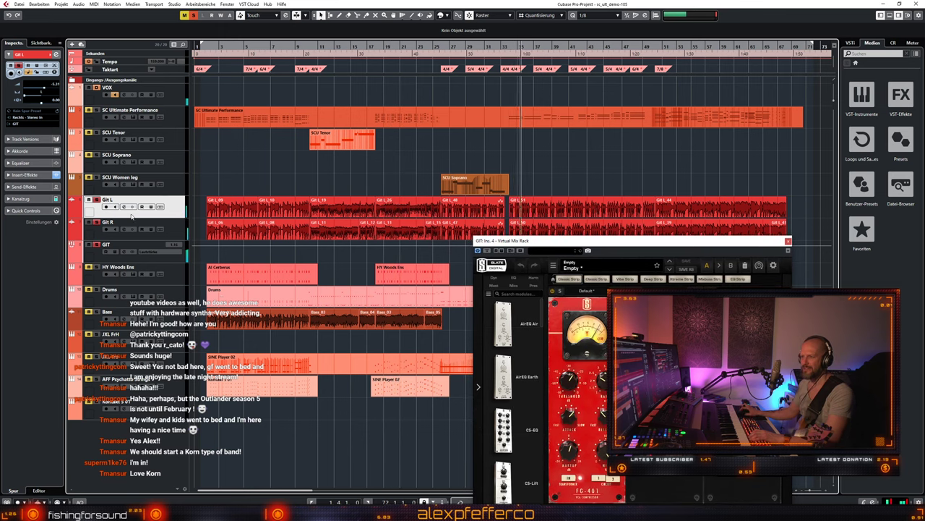
Step: Open the Archetype Nolly insert of Git L and disengage the Delay -2 pedal
key(F3)
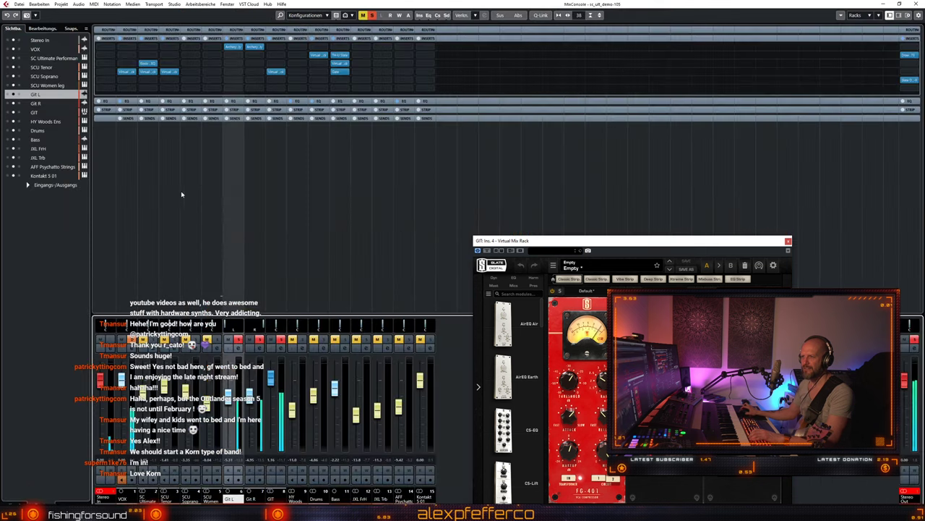
click(233, 47)
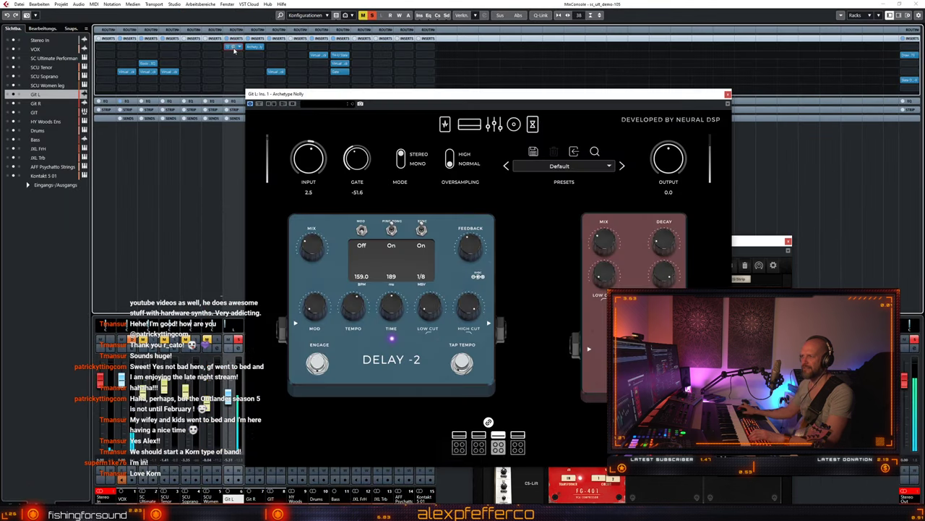
click(317, 363)
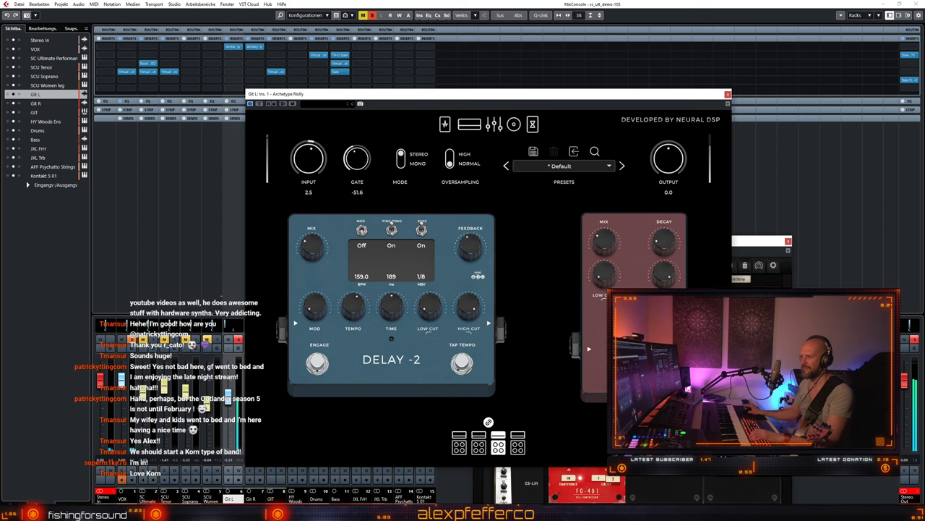
Step: Close both plug-in windows, return to the project window, stop playback and turn off the GIT solo
click(728, 94)
click(788, 241)
key(F3)
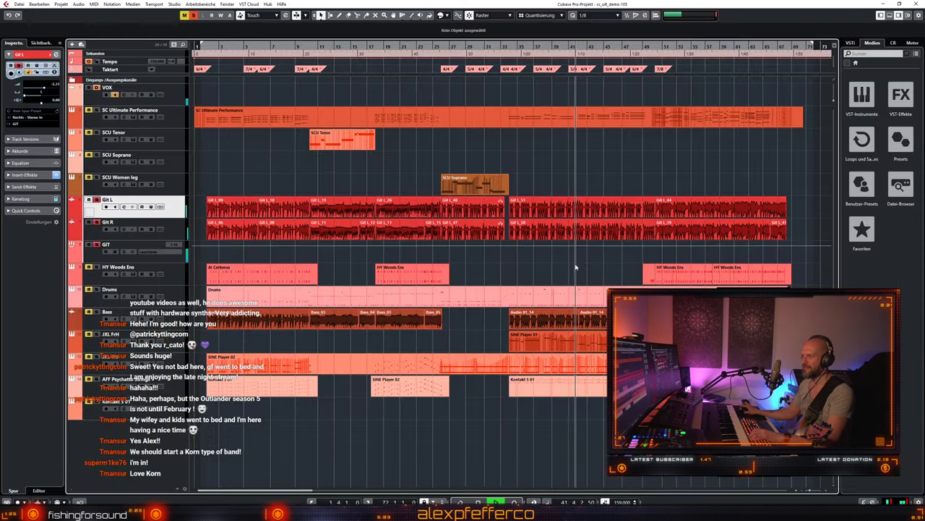
key(space)
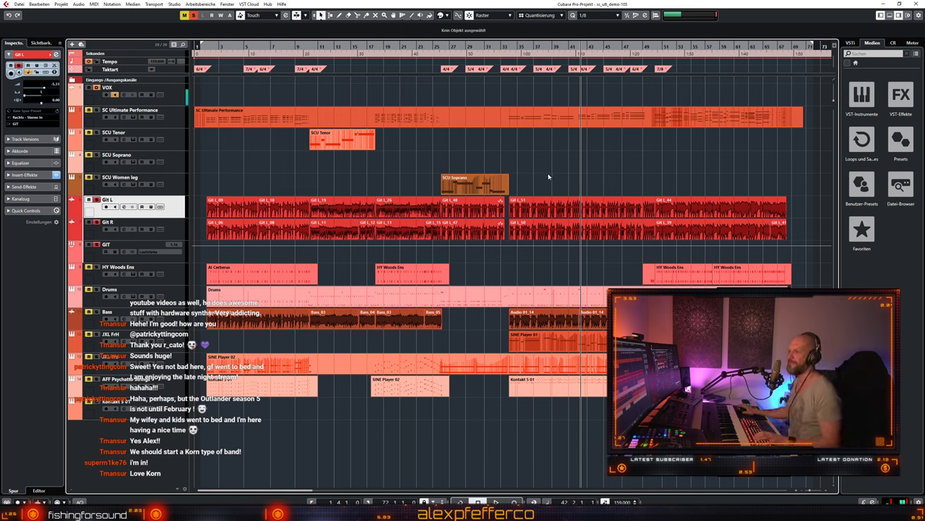
click(96, 245)
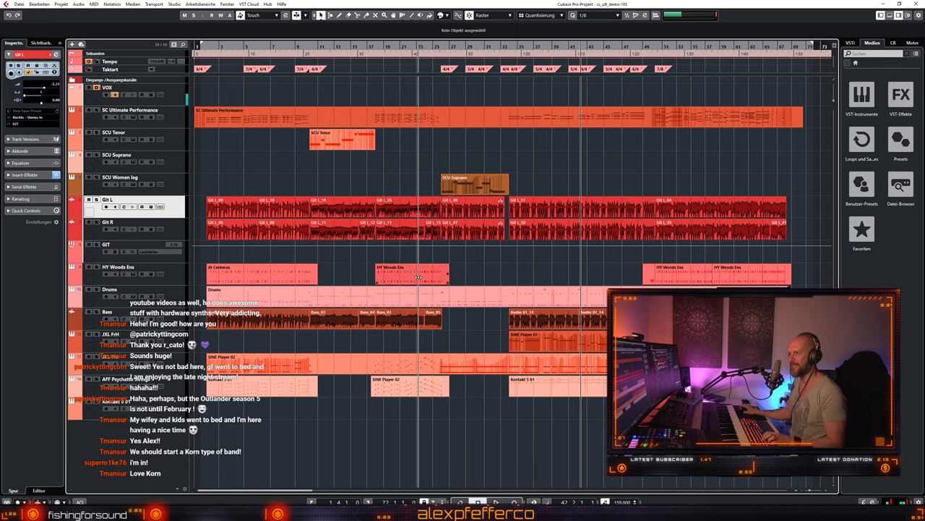
Step: Play HY Woods Ens soloed from the song's start and view the notes of its AI Cerberus part
click(175, 282)
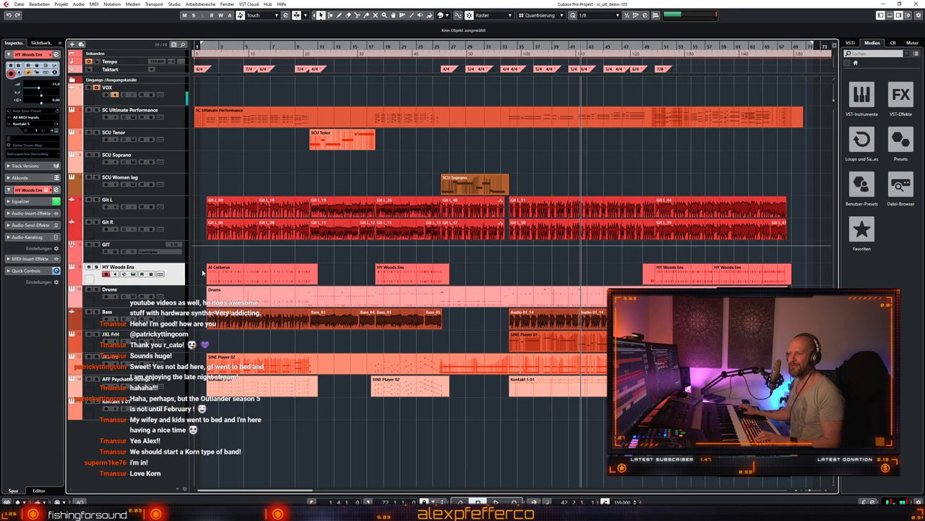
click(96, 267)
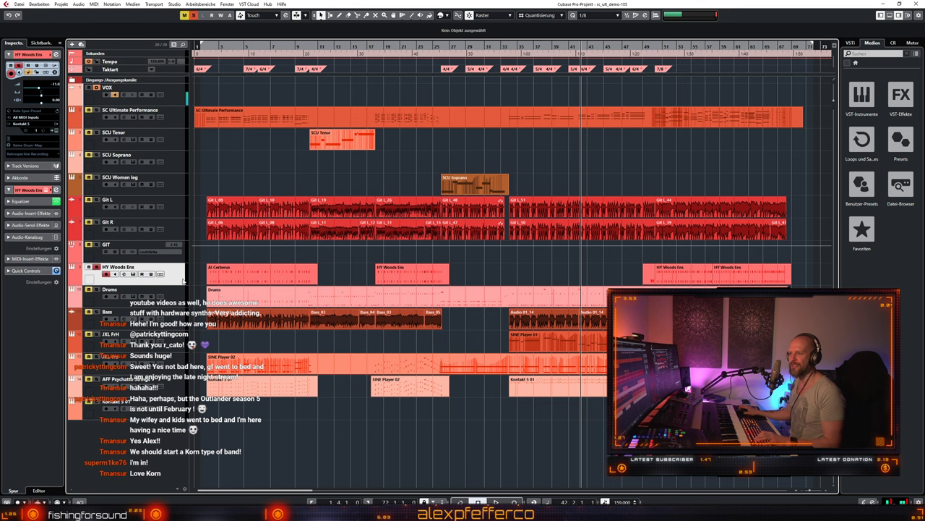
key(KP_1)
key(space)
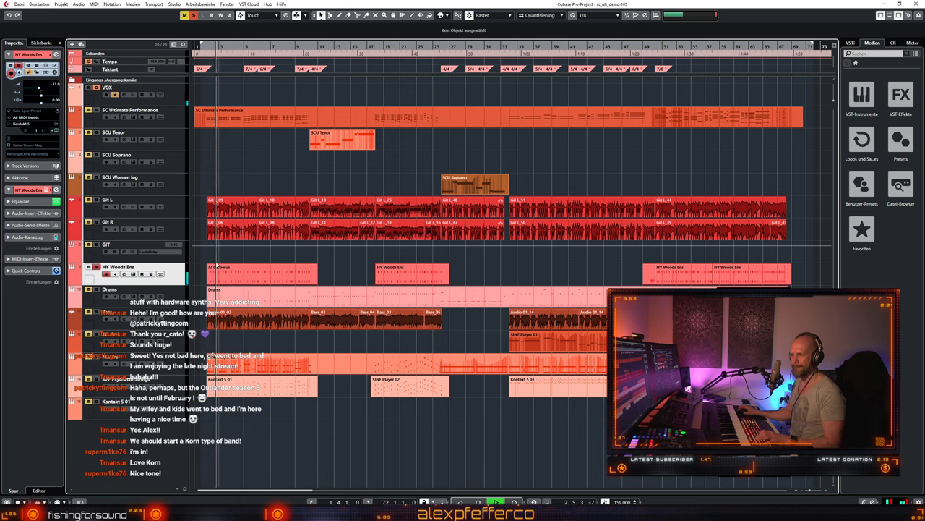
double_click(232, 278)
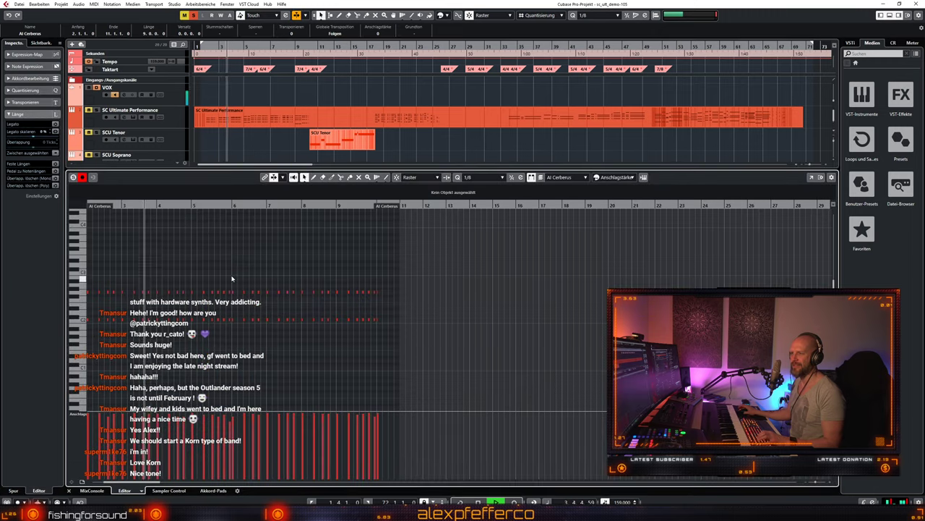
key(Return)
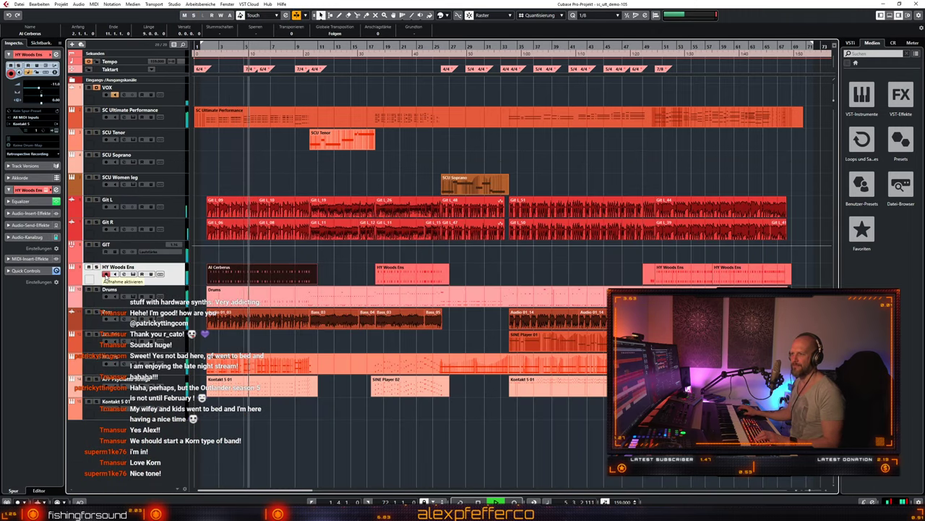
Step: Compare the full mix with HY Woods Ens muted and unmuted, and stop playback
click(88, 267)
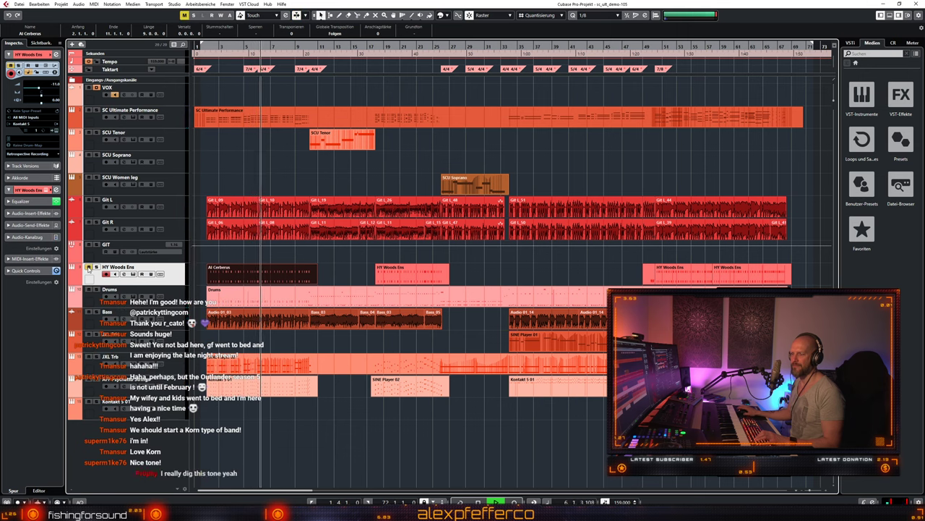
click(88, 267)
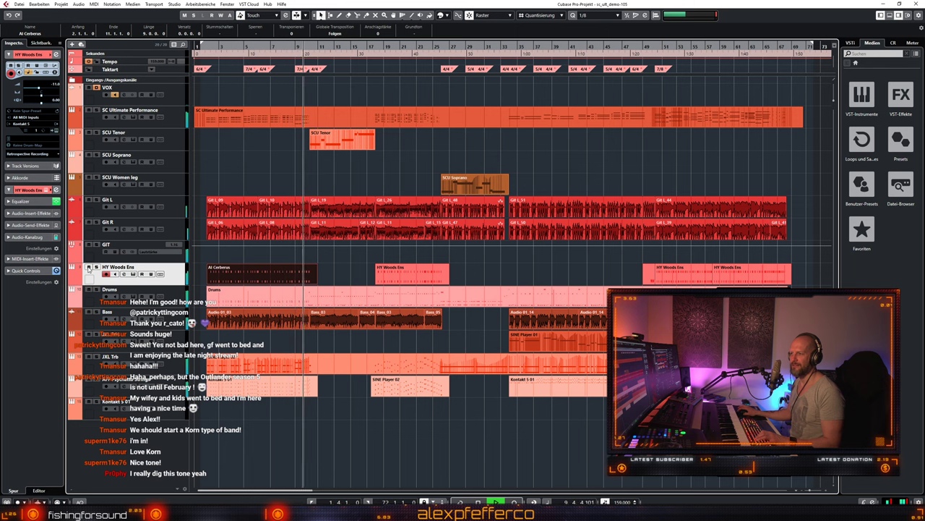
key(space)
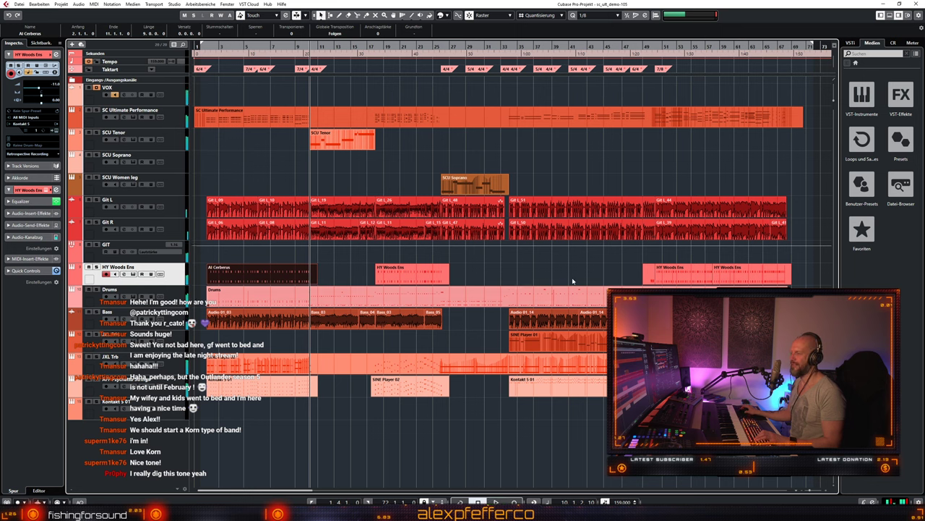
Step: Play HY Woods Ens from around bar 51, first soloed and then within the full mix
click(574, 280)
key(s)
click(667, 45)
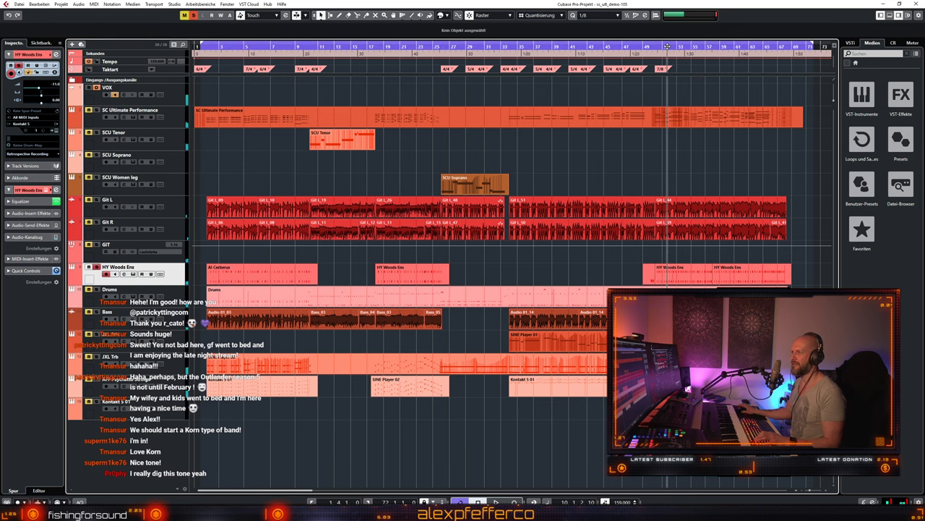
key(space)
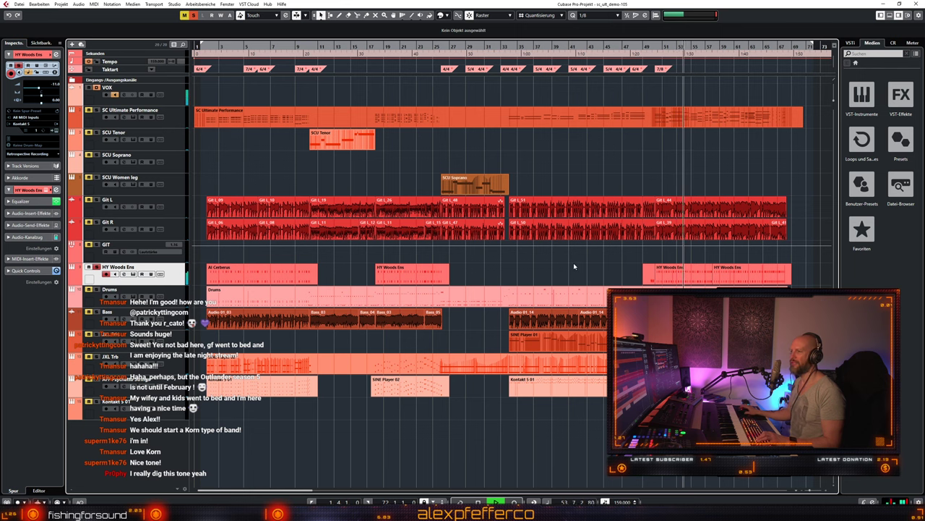
key(s)
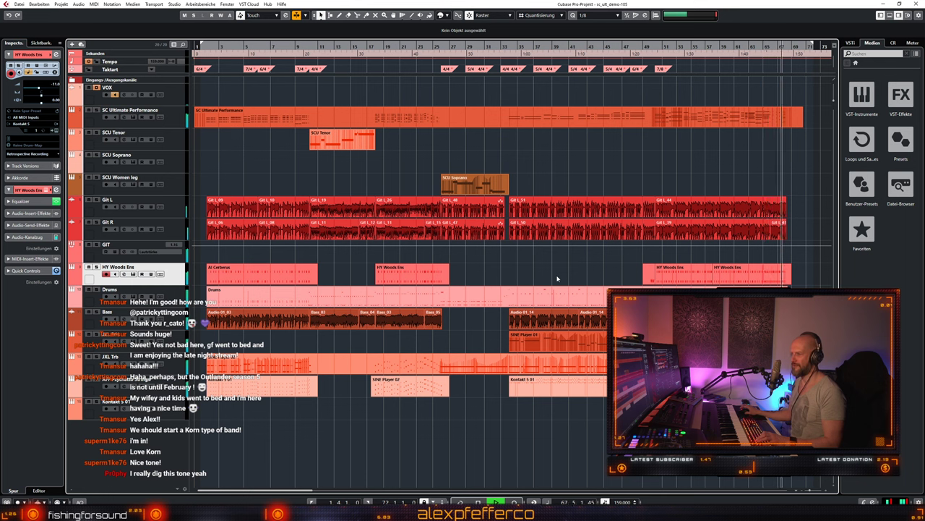
key(space)
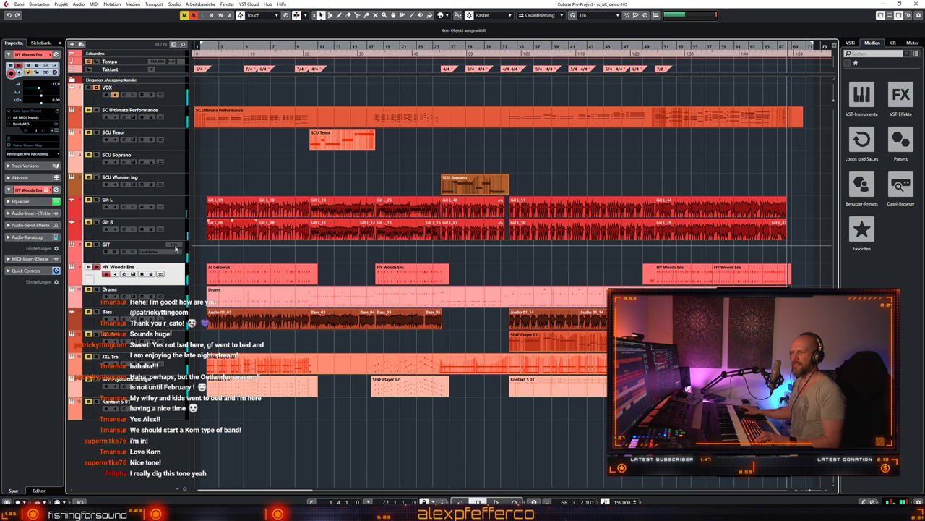
Step: Open the Drums track's Kontakt instrument with Modern & Massive Drums and position its window over the project
click(175, 296)
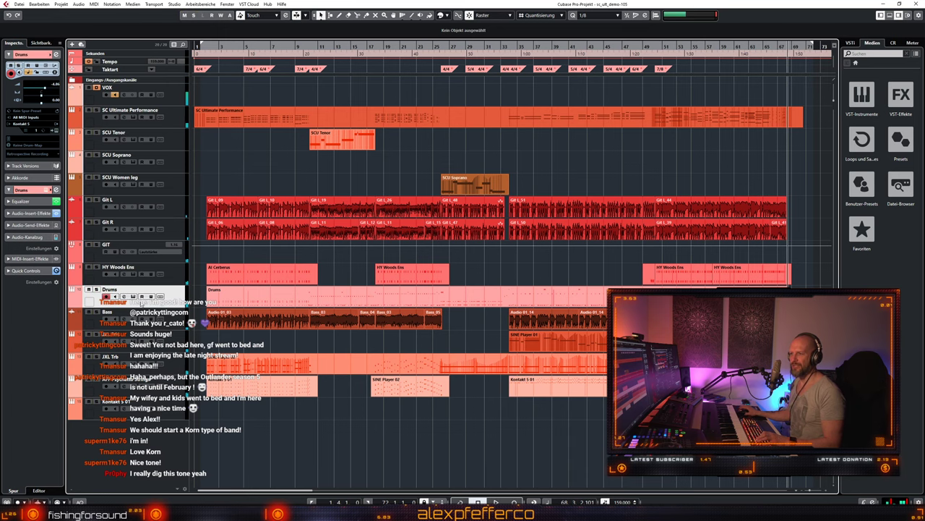
click(133, 296)
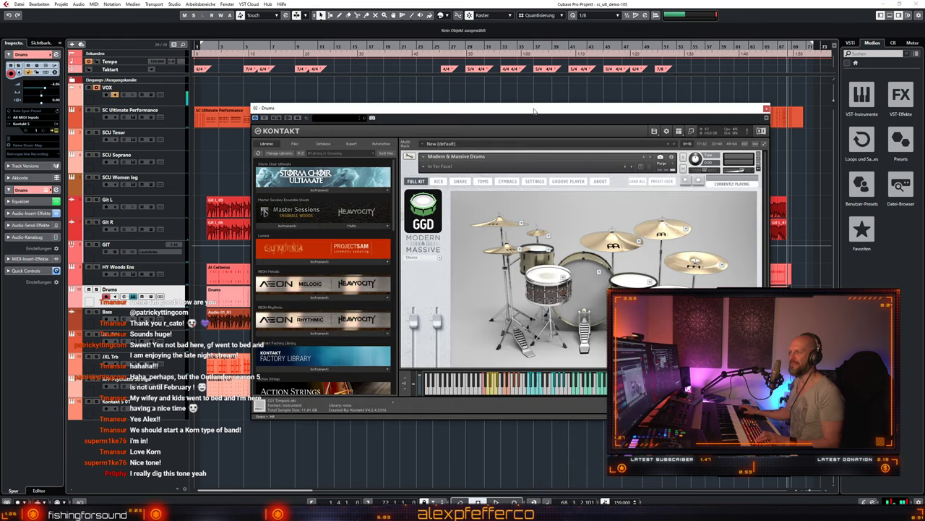
drag(533, 111, 471, 112)
drag(706, 421, 678, 472)
drag(559, 114, 616, 101)
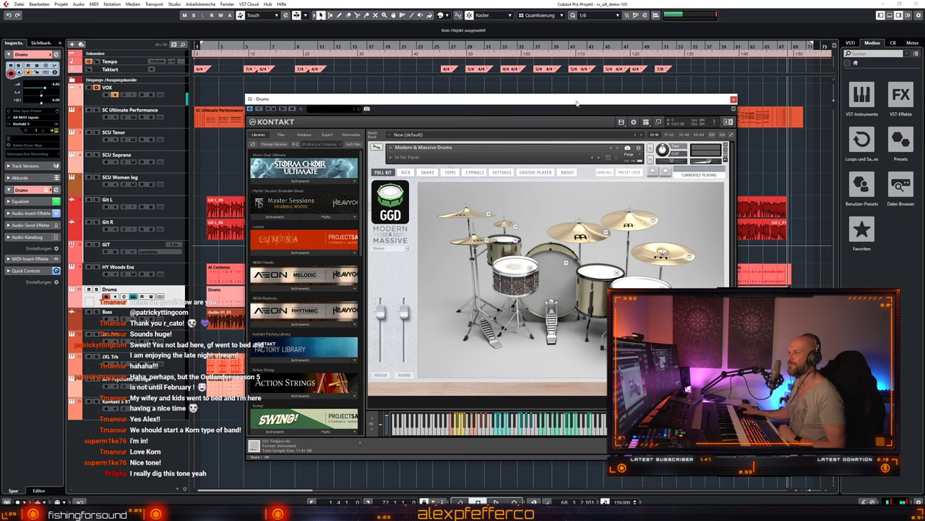
drag(576, 103, 555, 104)
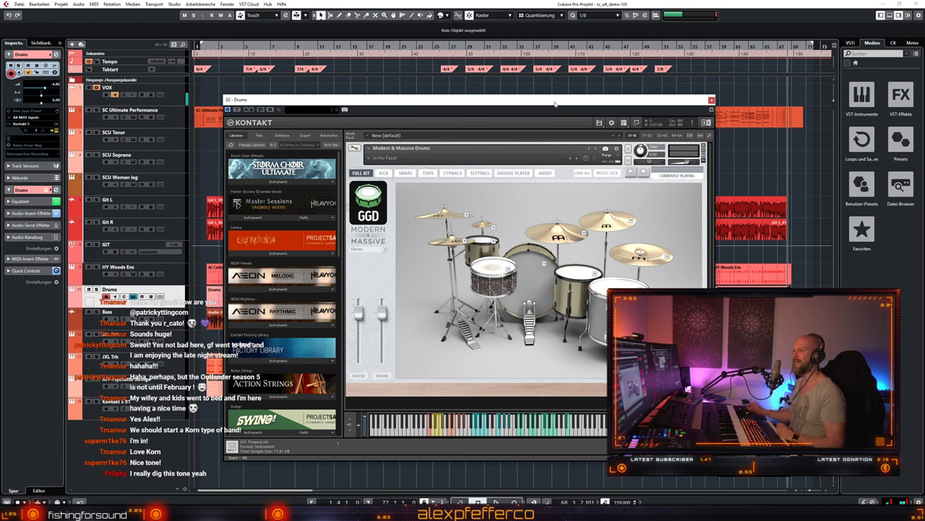
drag(546, 106, 569, 113)
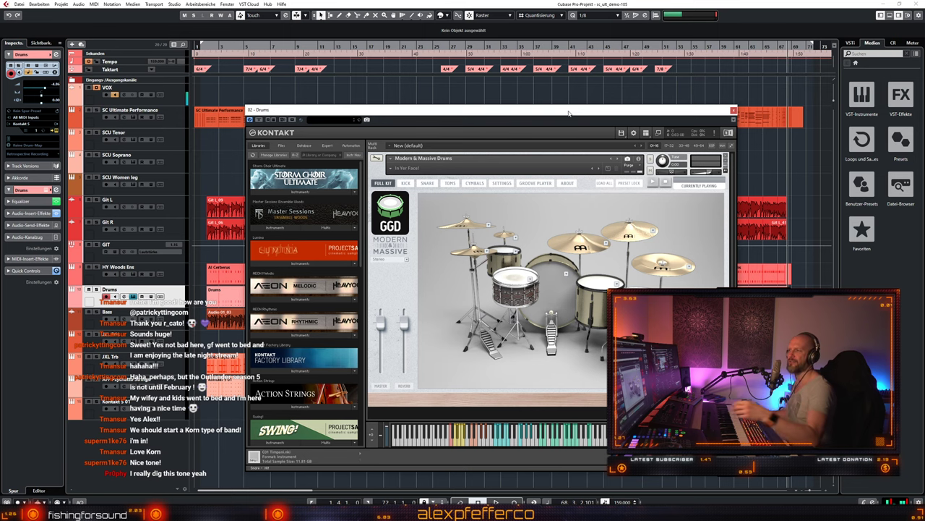
drag(563, 113, 512, 106)
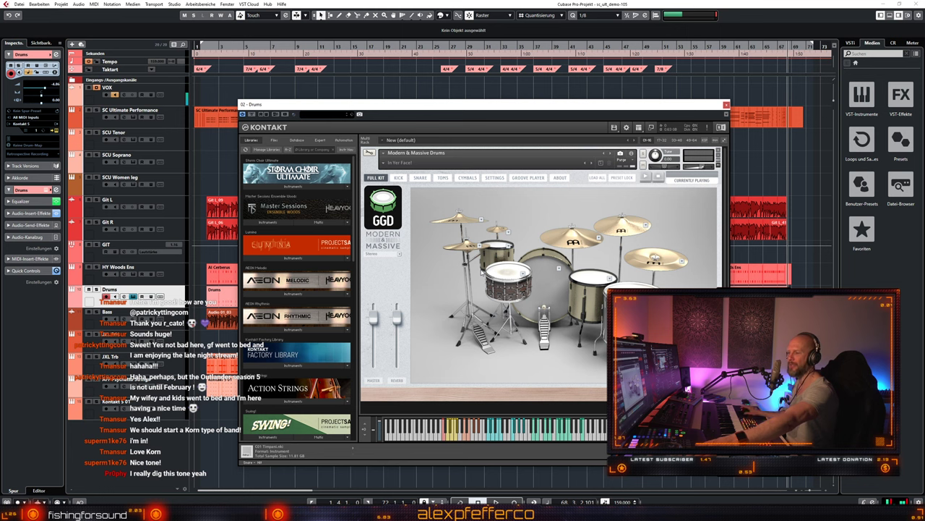
Step: View the snare choices of the Modern & Massive Drums kit, and close the instrument window
key(m)
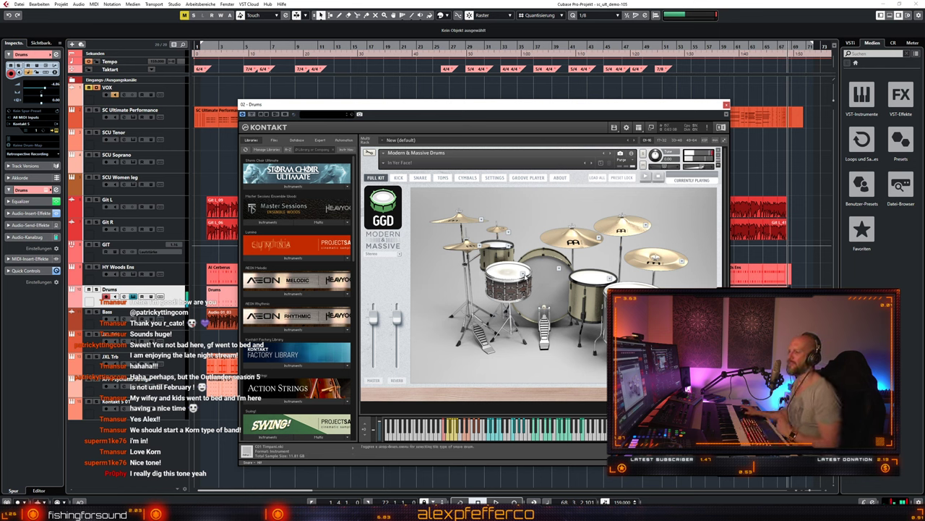
click(523, 273)
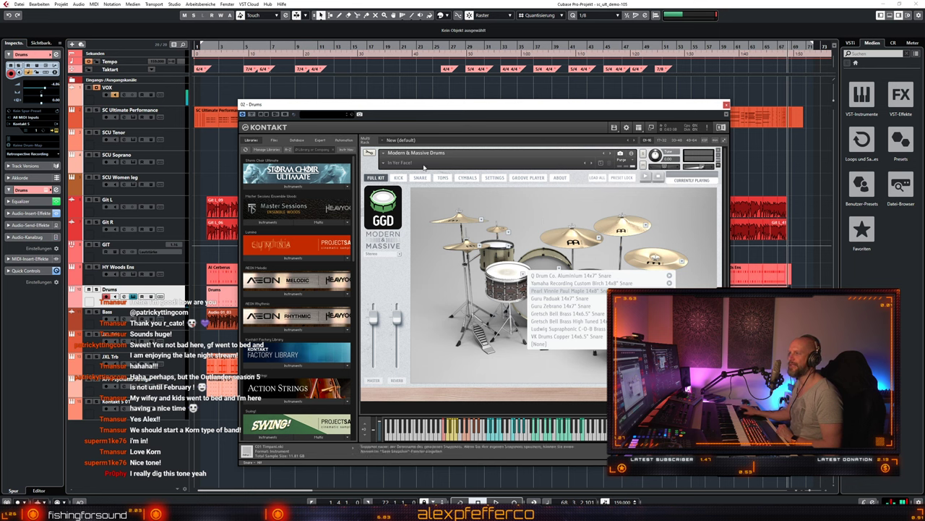
click(385, 168)
click(372, 164)
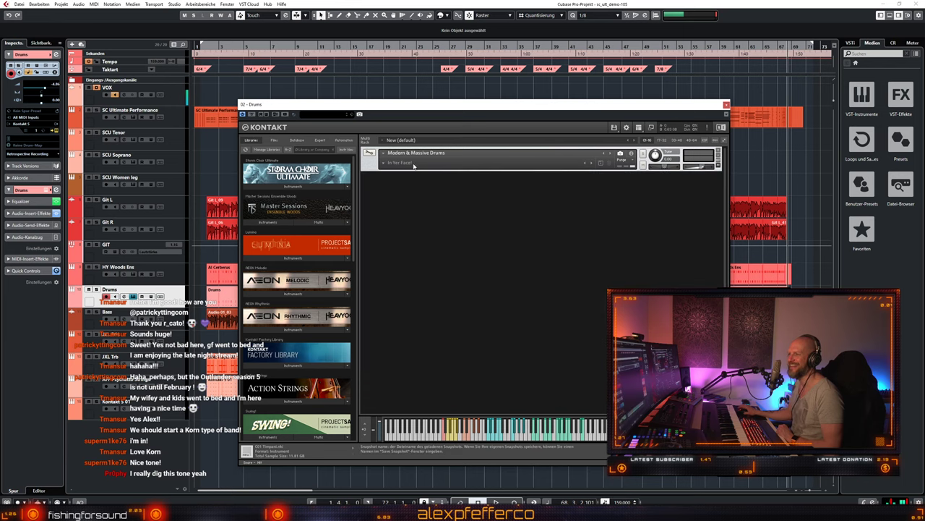
click(372, 165)
click(727, 105)
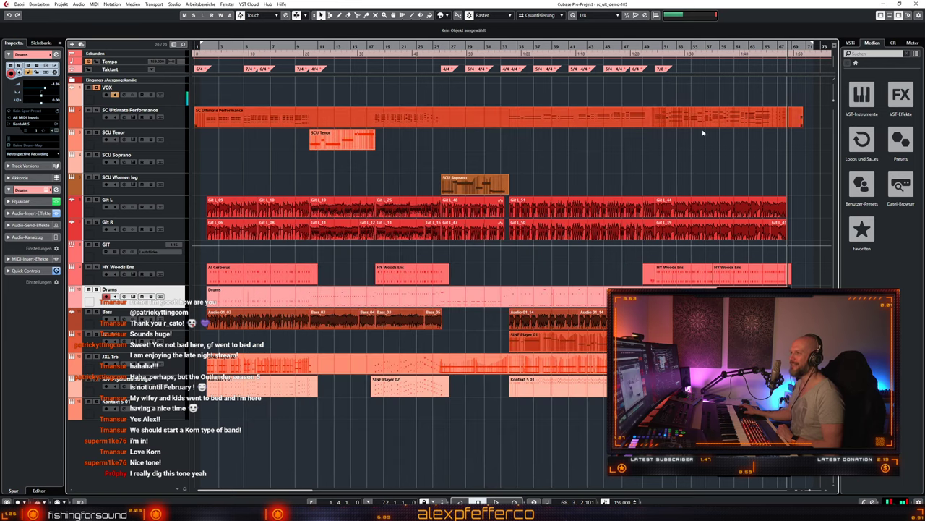
Step: Play the Drums track soloed, first from the song's start and then from around bar 25
key(s)
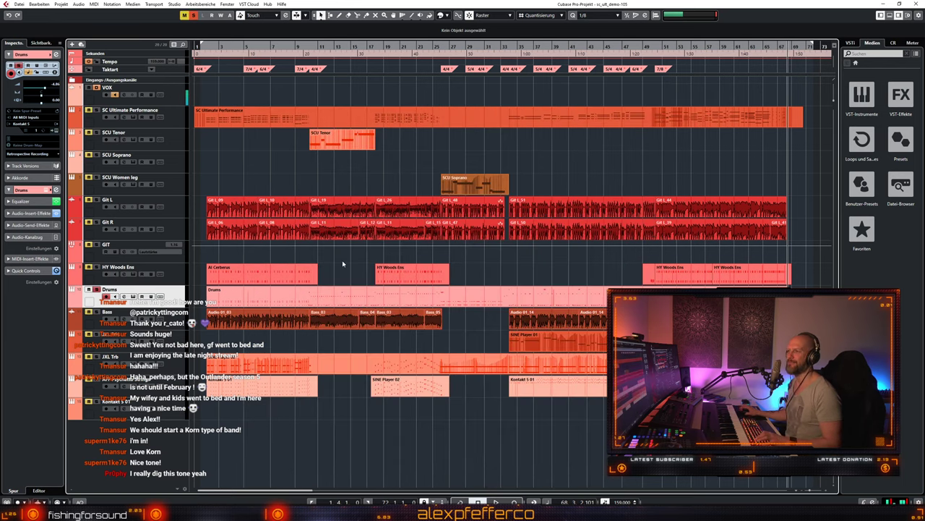
key(space)
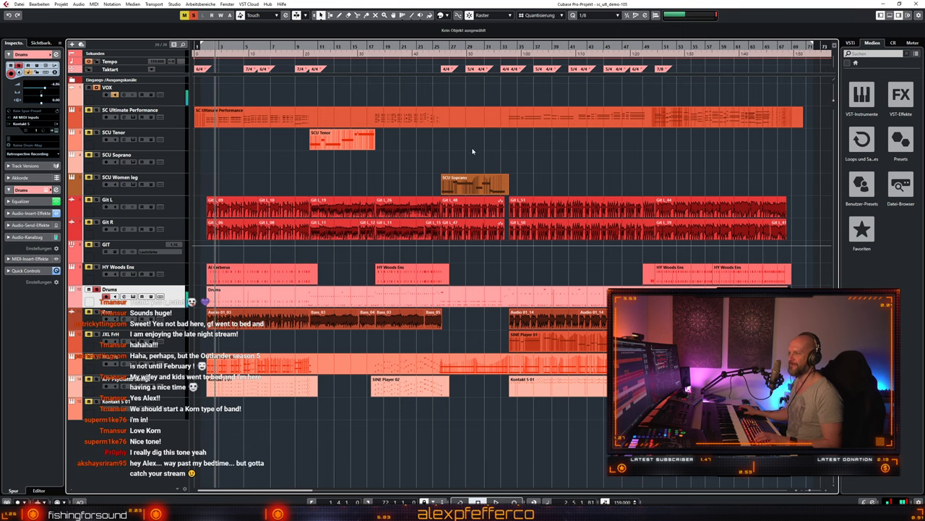
key(space)
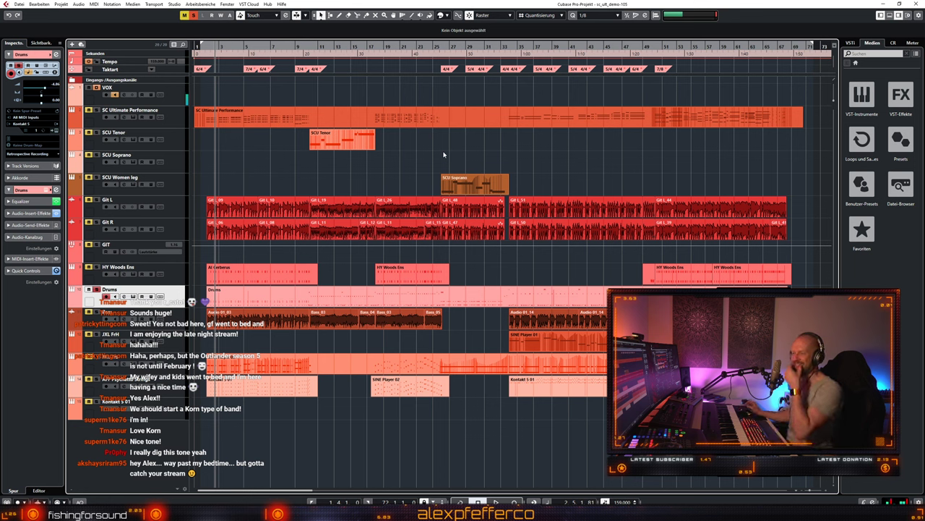
click(436, 46)
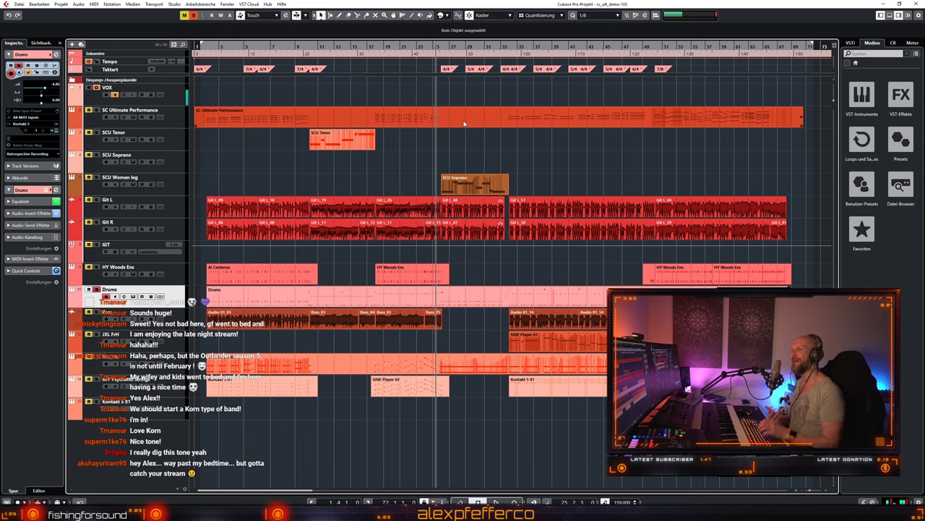
key(space)
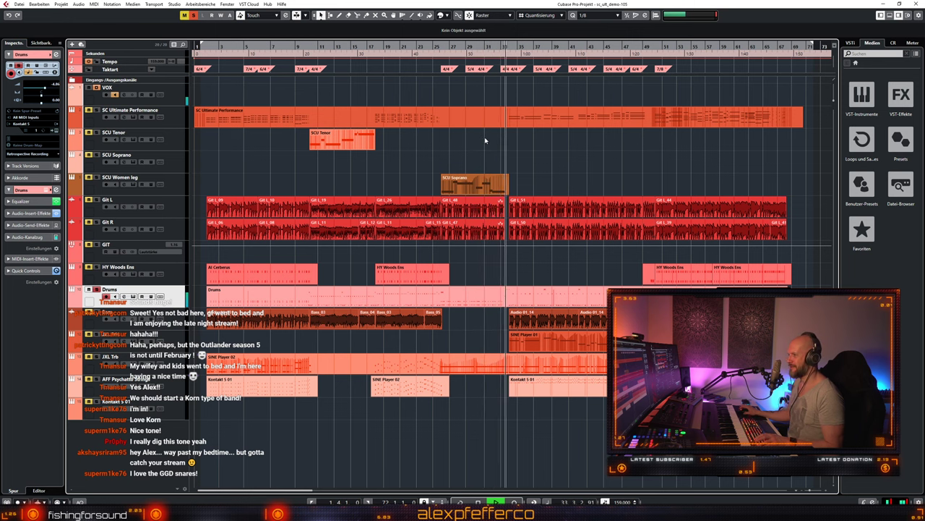
Step: Open the Drums part in the note editor and examine its notes around bars 34 to 45 during playback
double_click(528, 297)
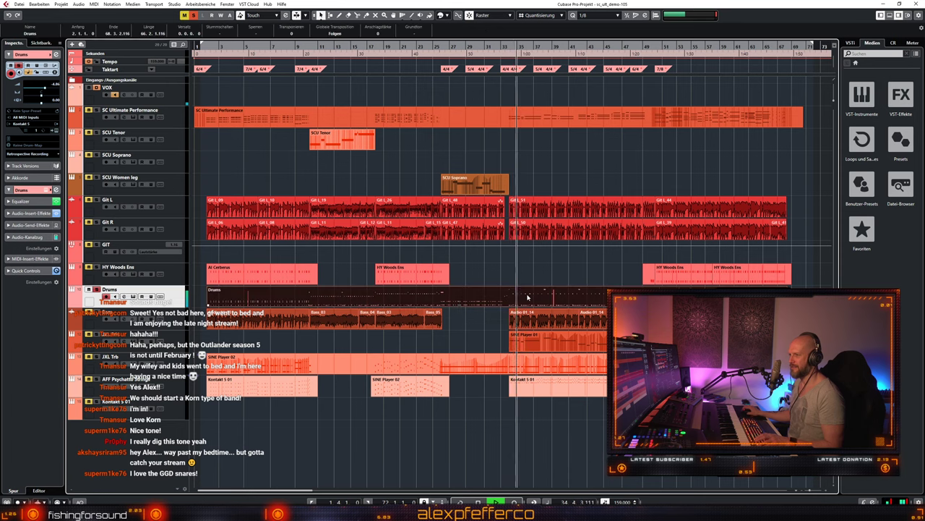
key(h)
key(shift+g)
key(shift+g)
key(shift+g)
key(shift+g)
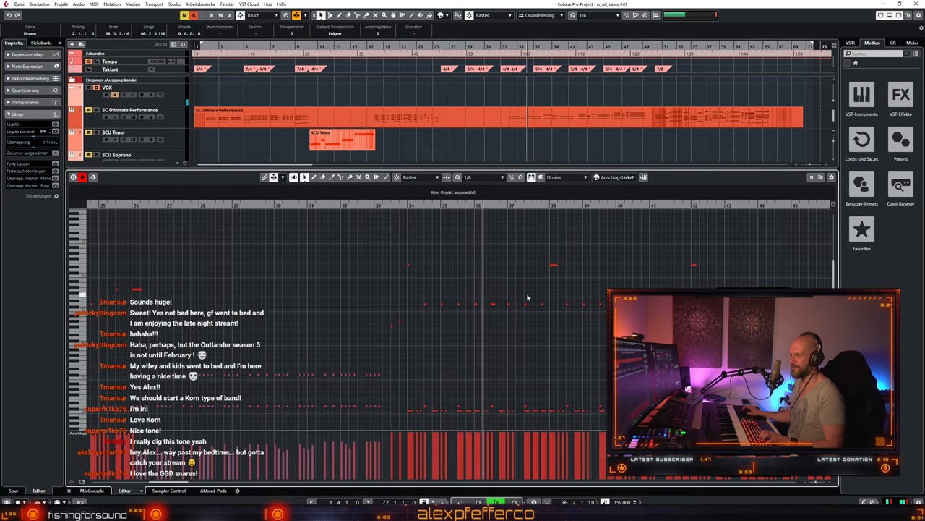
key(g)
key(g)
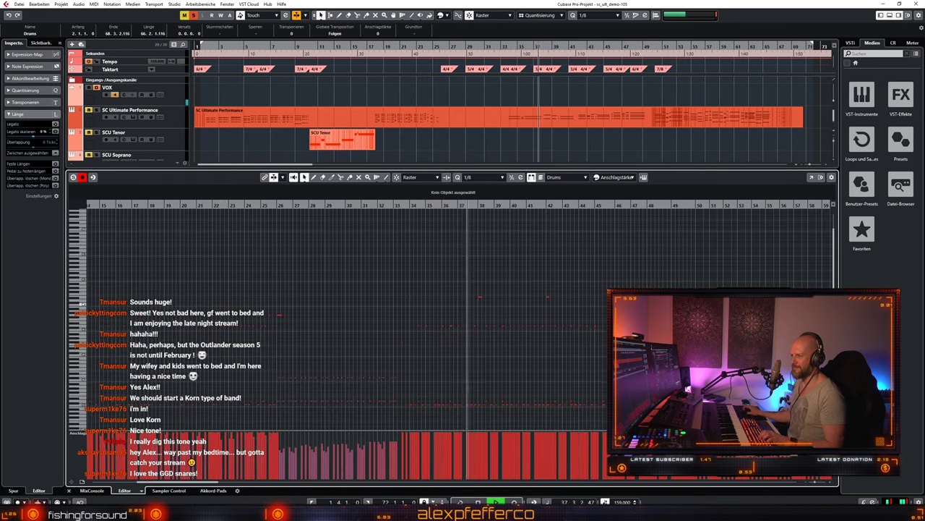
key(h)
key(h)
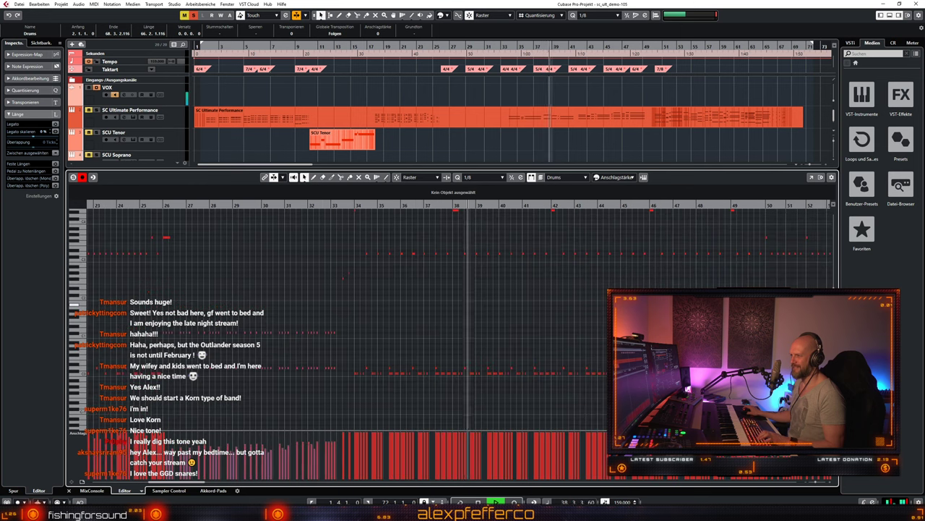
key(h)
key(h)
key(h)
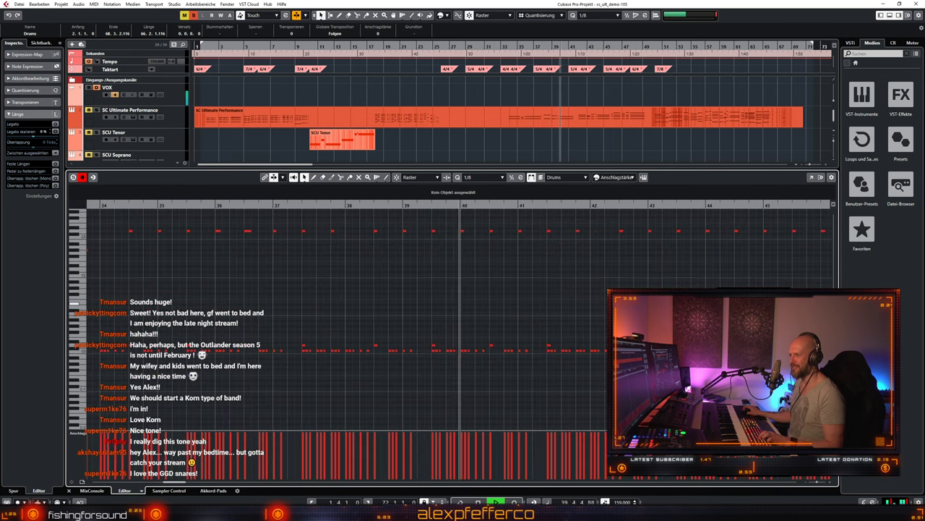
key(h)
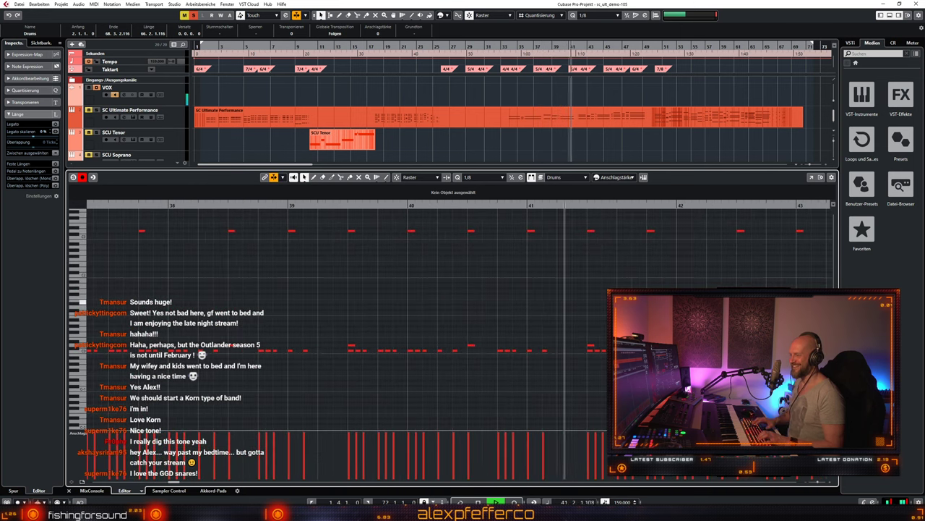
Step: Close the Drums part's note editor, turn off the Drums solo and stop playback
key(Return)
key(g)
key(g)
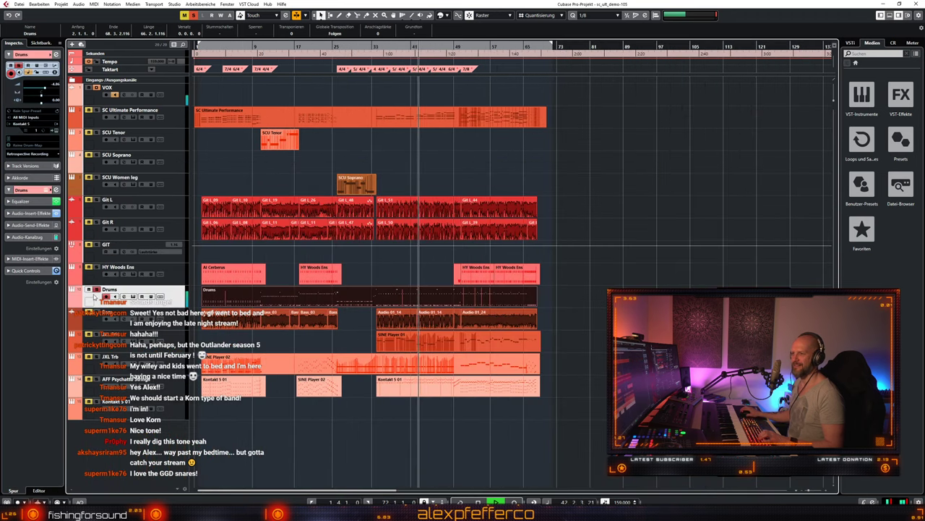
click(97, 290)
key(space)
click(584, 316)
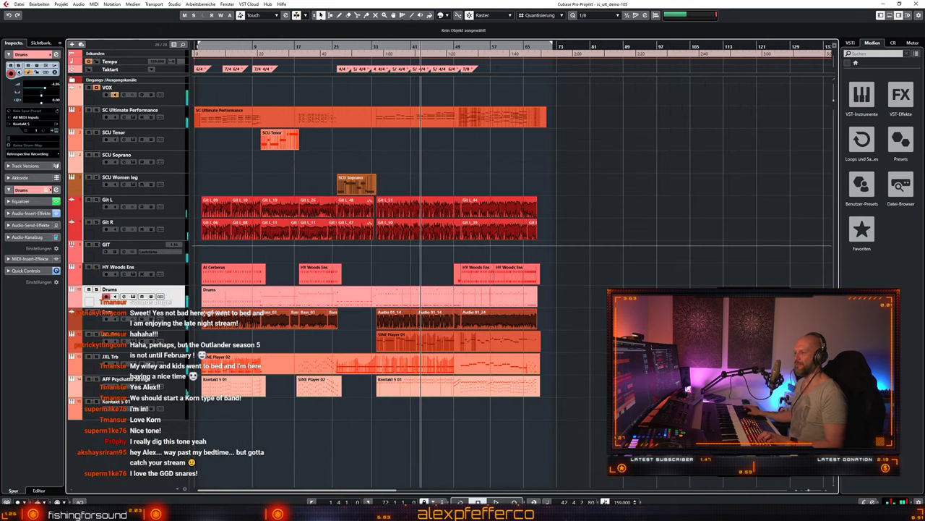
key(h)
key(h)
key(shift+f)
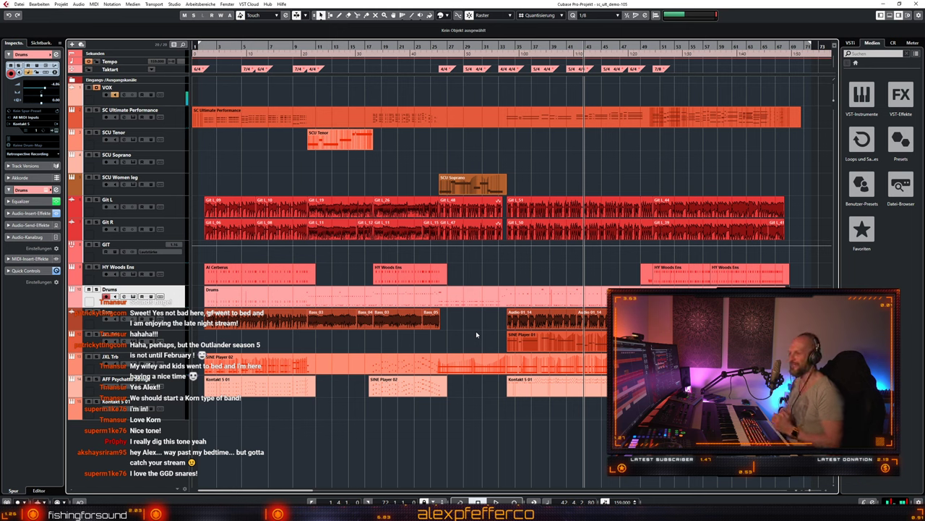
Step: Play the Bass track soloed, first from around bar 33 and then from around bar 11
key(KP_Subtract)
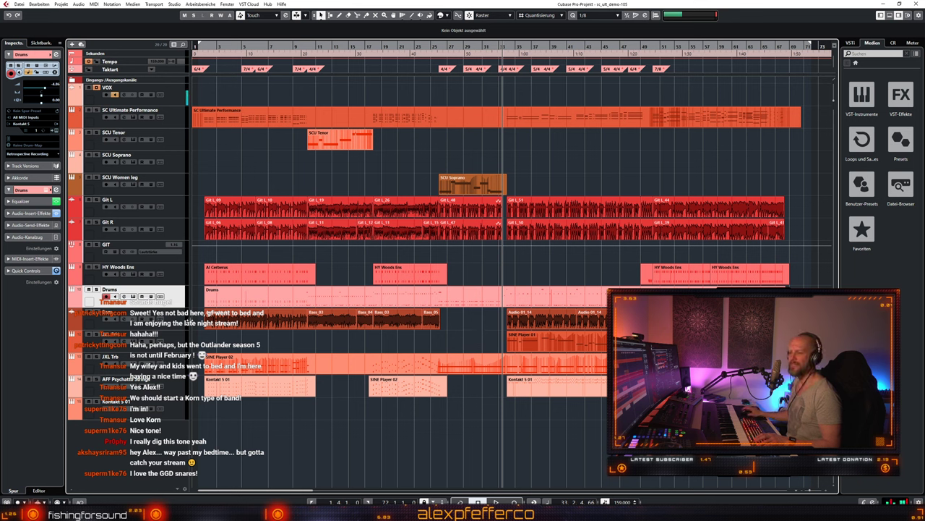
click(179, 318)
key(s)
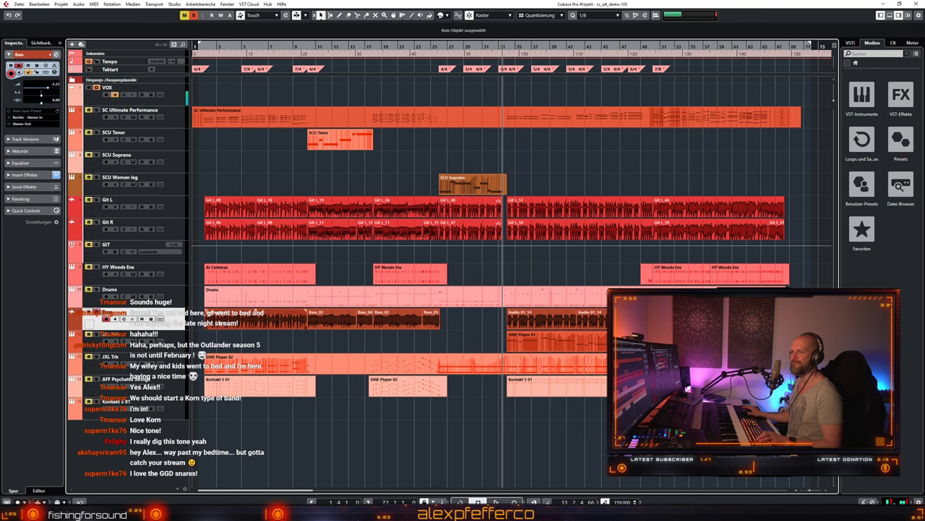
key(space)
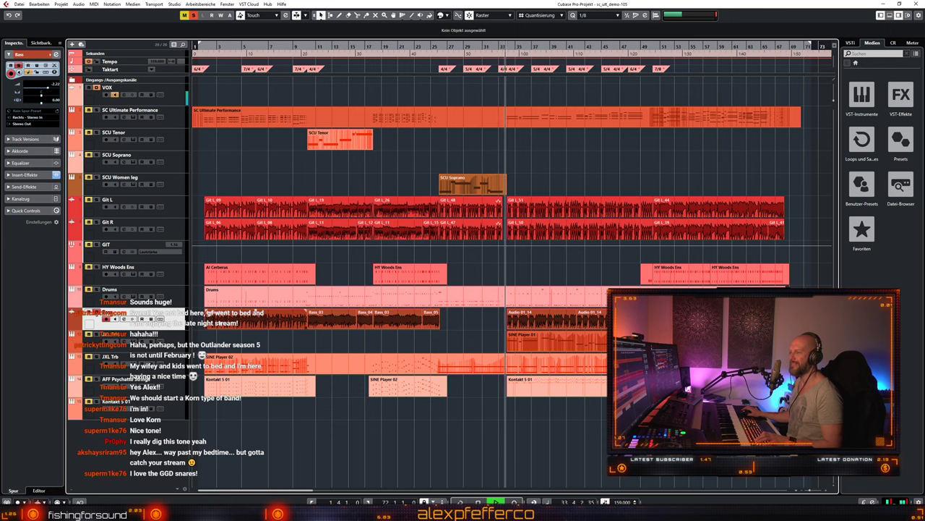
click(308, 48)
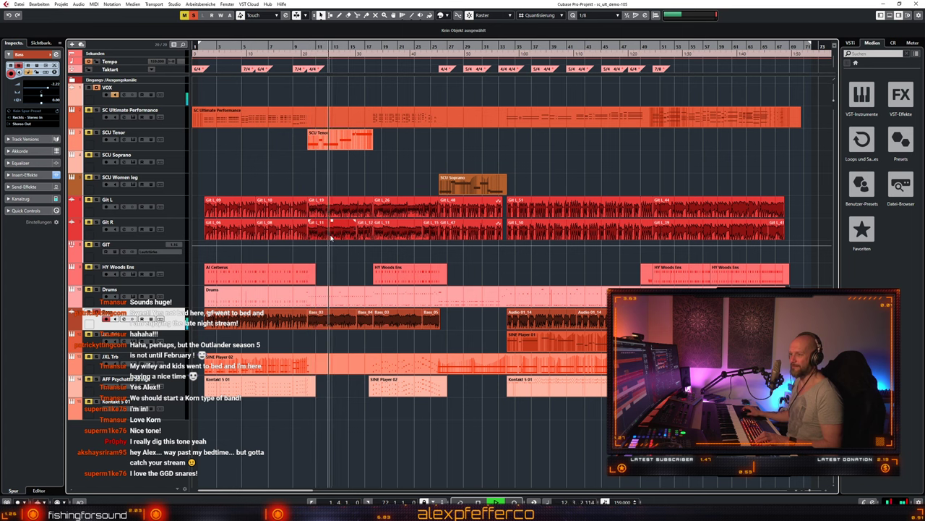
Step: Open the Bass channel's TH-U Slate insert from the mixer and view the pedals, amp and EQ of its Modern metal bass preset
key(F3)
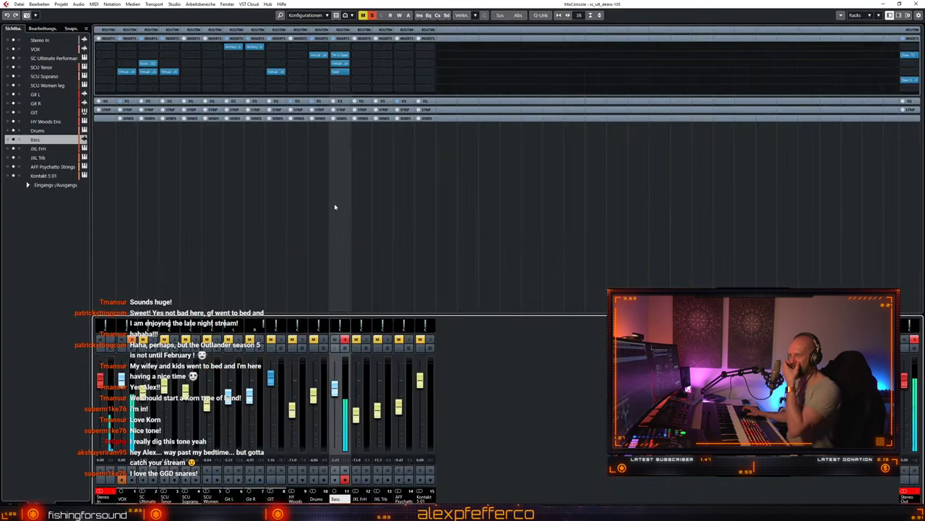
click(340, 64)
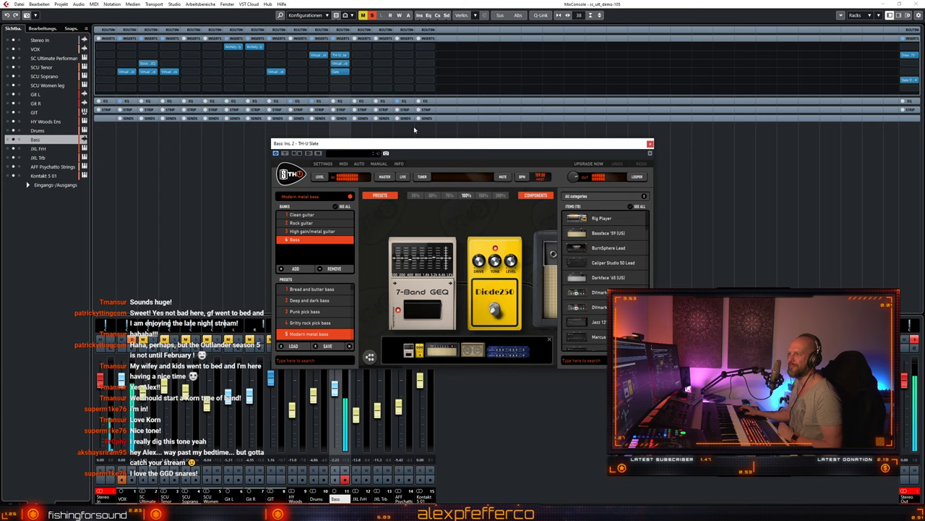
drag(409, 137, 464, 144)
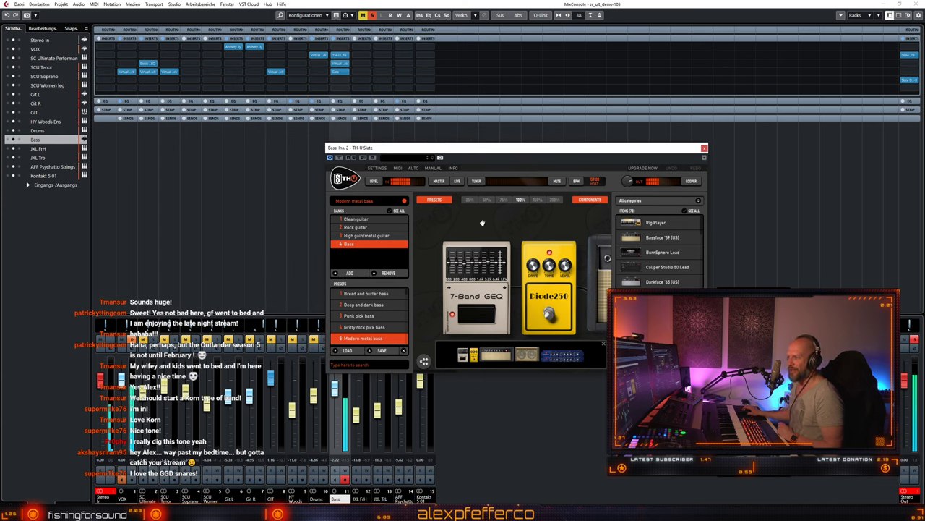
drag(516, 222, 444, 222)
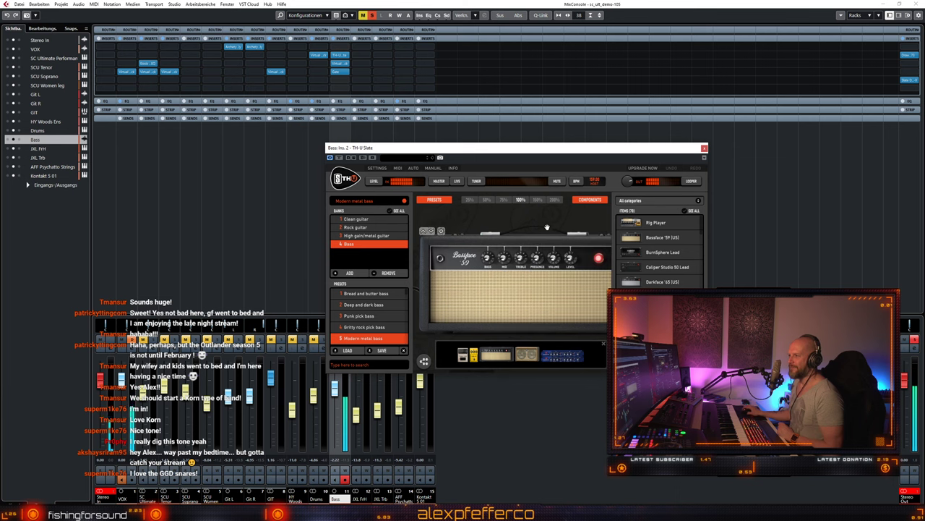
drag(546, 215, 449, 215)
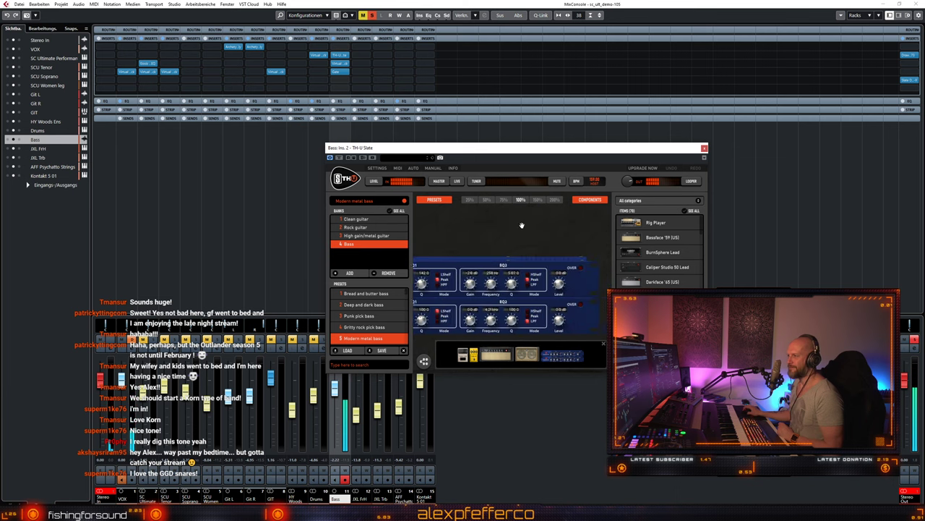
Step: Close the TH-U Slate window, turn off the Bass solo and return to the project window
click(705, 149)
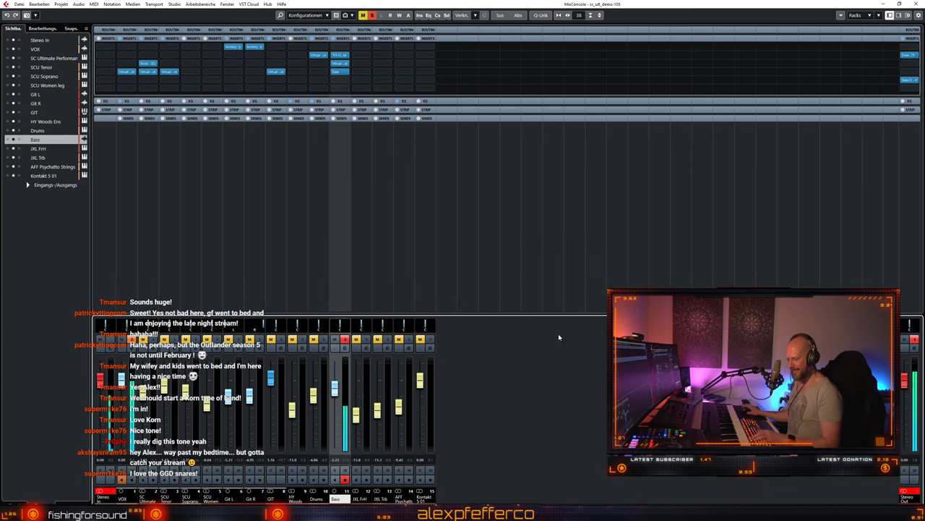
click(347, 340)
key(F3)
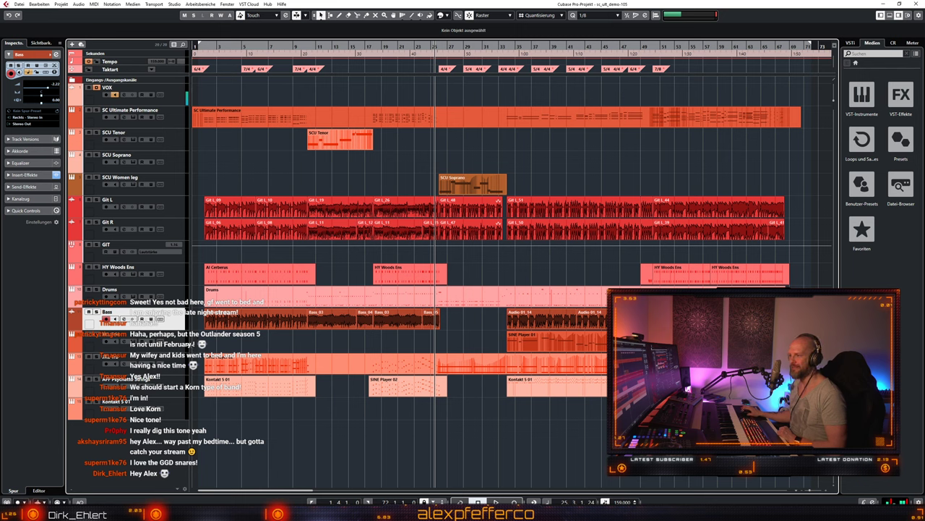
Step: Open the SINE Player of the JXL FrH track and view its Performance and Mixer pages
click(142, 347)
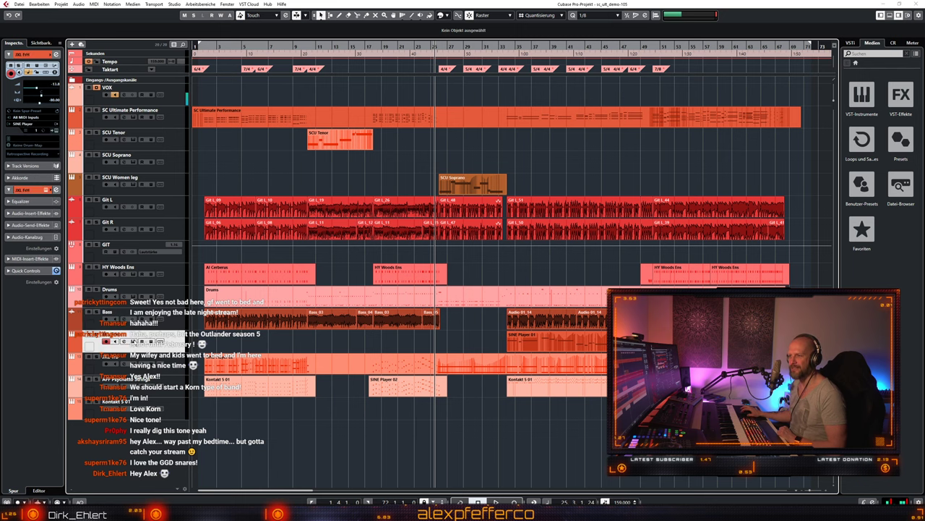
click(133, 341)
drag(853, 100, 483, 125)
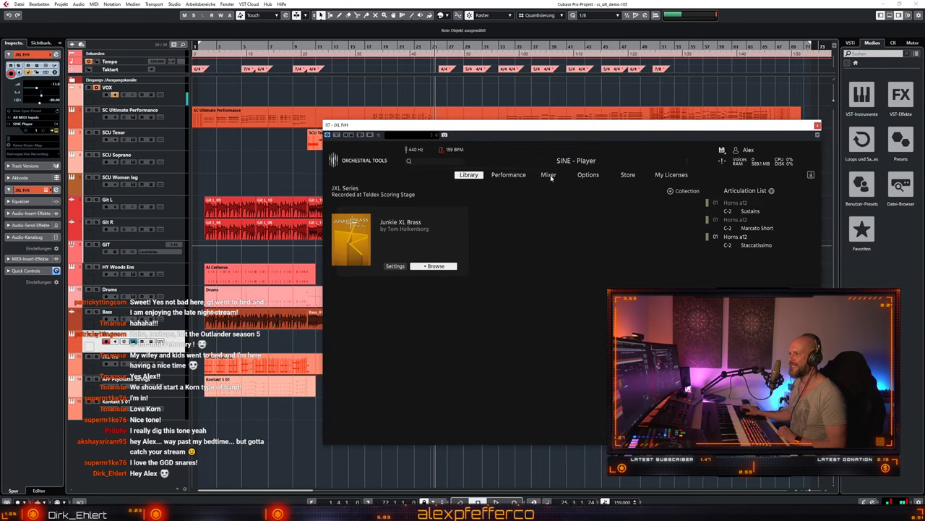
click(509, 176)
click(550, 176)
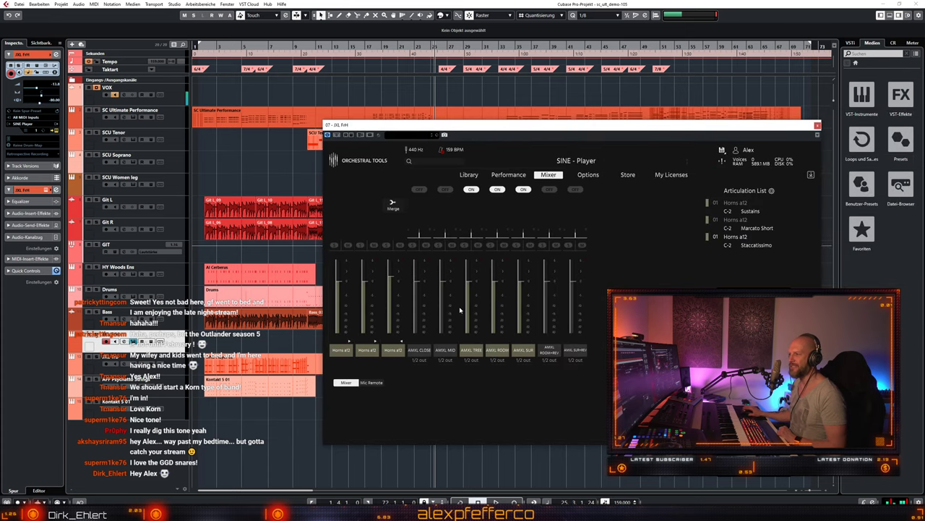
Step: Inspect the microphone channels of the Horns a12 articulations in the SINE mixer, collapse them and close the player
click(401, 341)
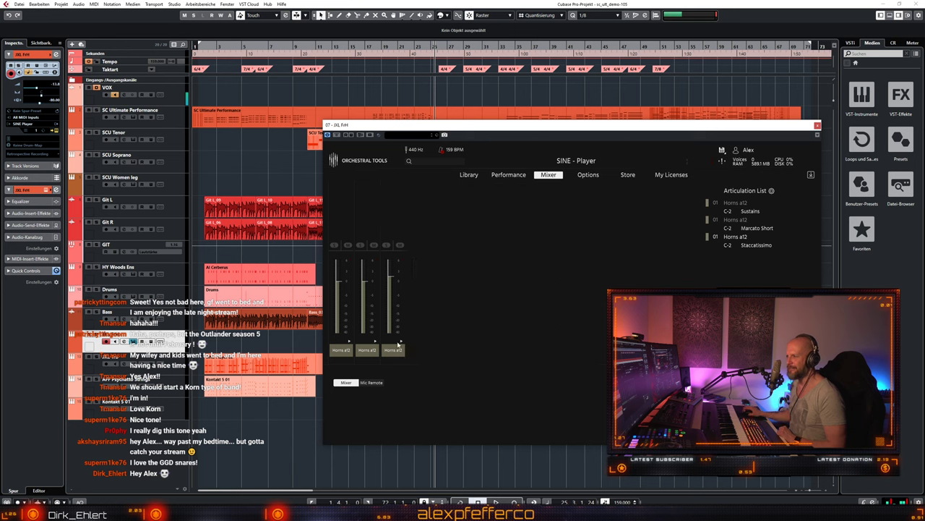
click(375, 341)
click(376, 341)
click(350, 342)
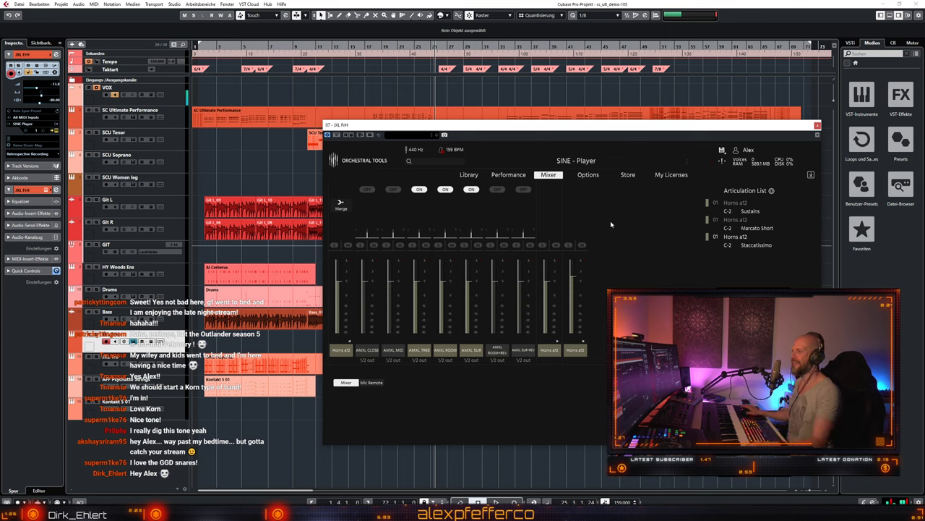
click(350, 343)
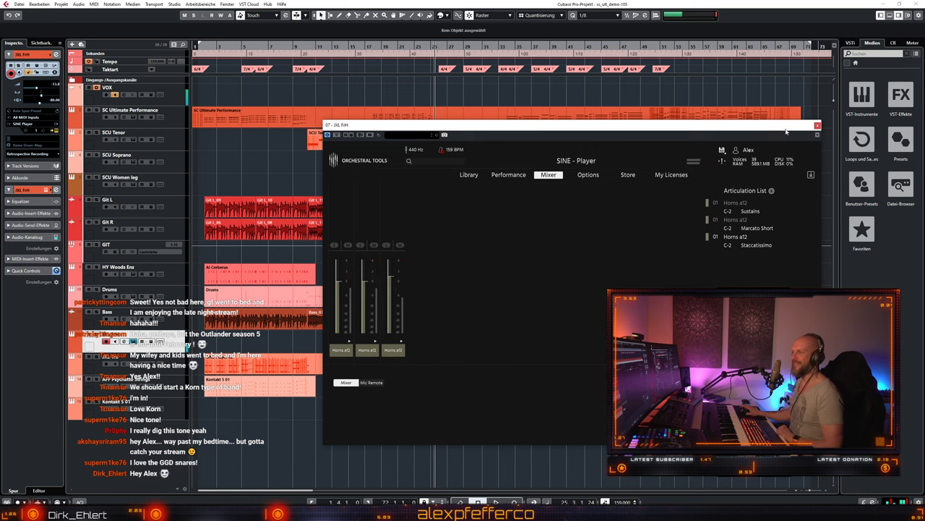
click(818, 126)
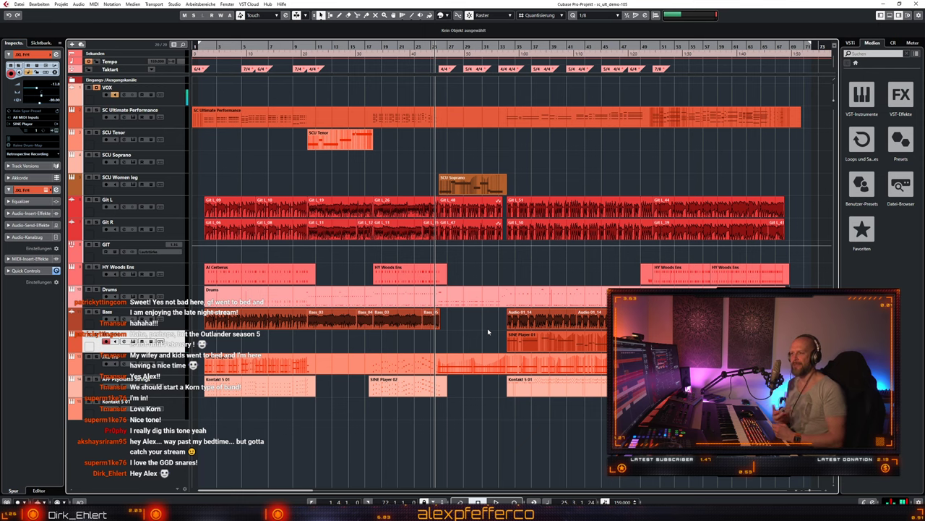
Step: Reopen the JXL FrH track's SINE Player, browse the Junkie XL Brass library and view the Solo Horn articulations
click(133, 341)
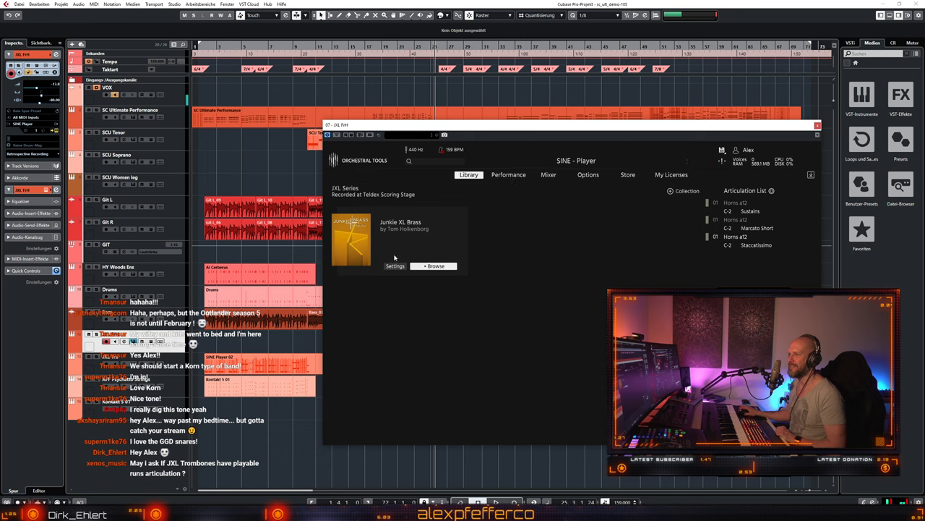
click(434, 266)
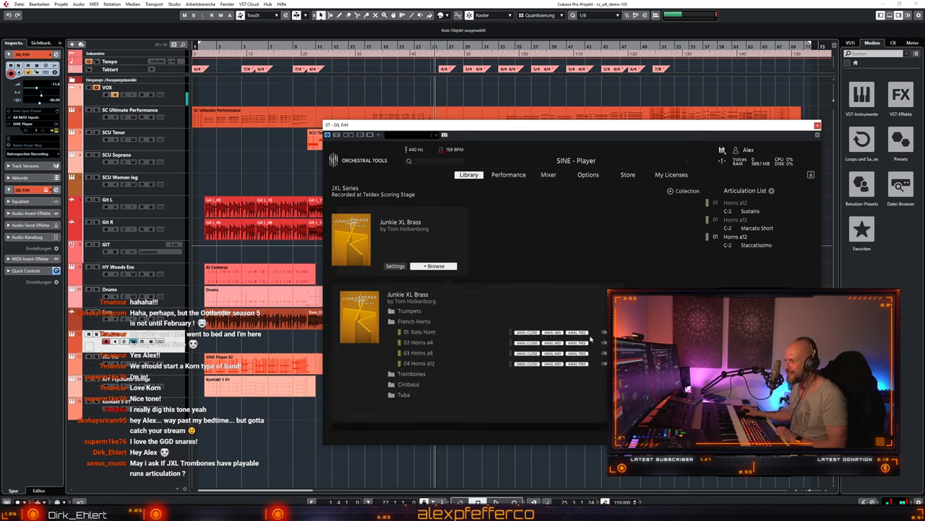
click(423, 332)
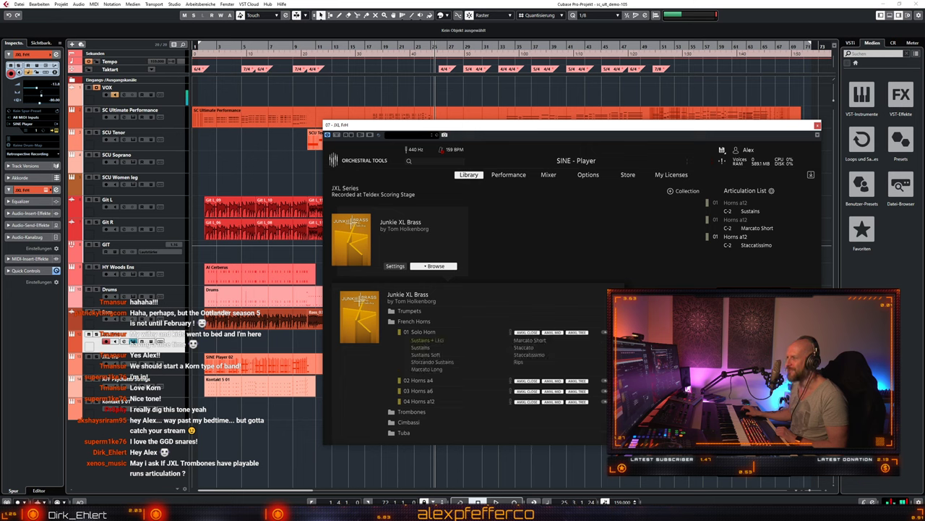
click(603, 333)
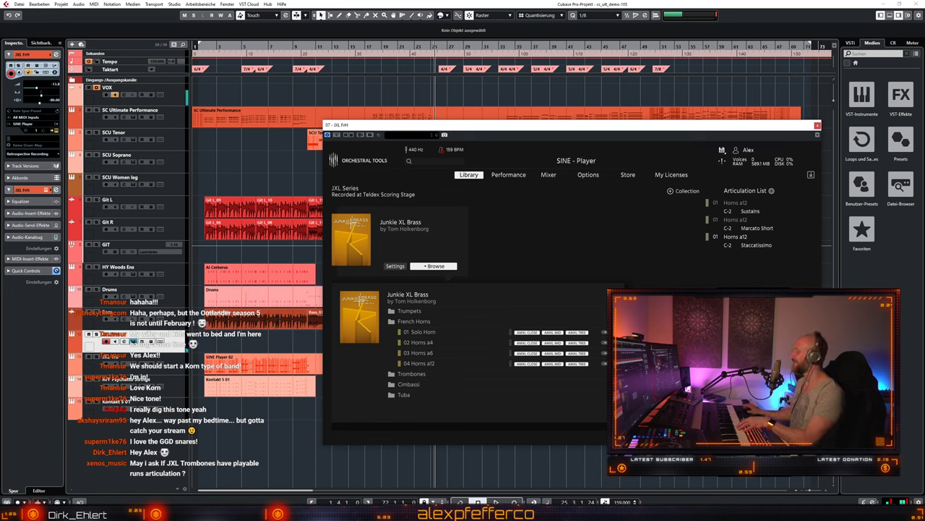
Step: Bring the Audio Performance meter into view beside the SINE Player, check the processing load and close the meter
drag(924, 417, 246, 165)
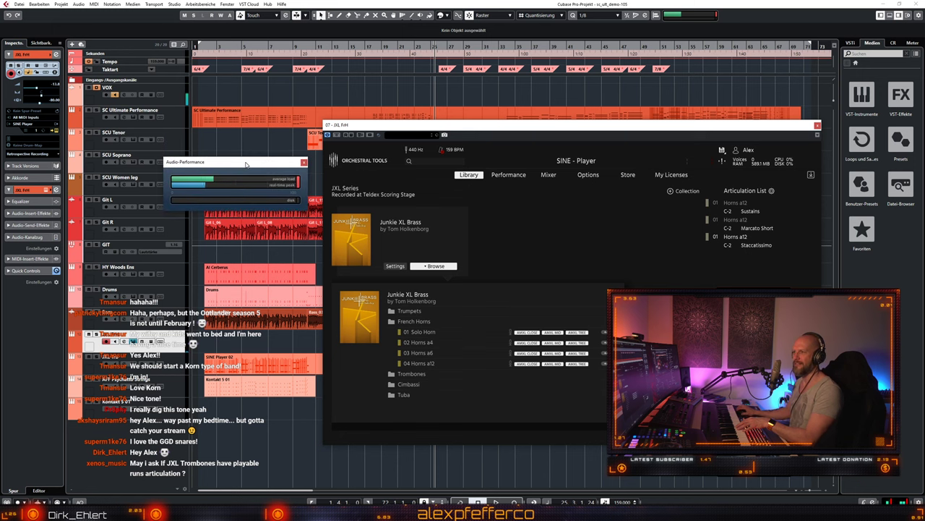
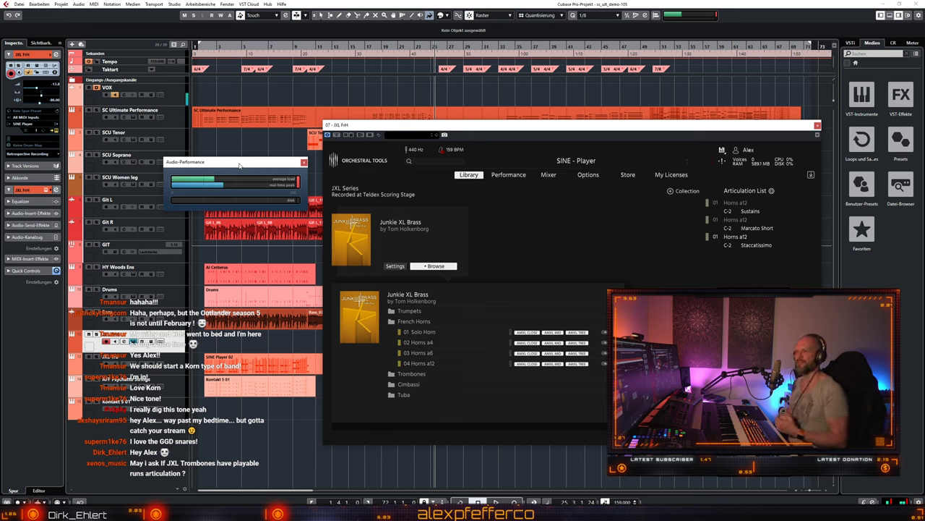
drag(245, 164, 287, 191)
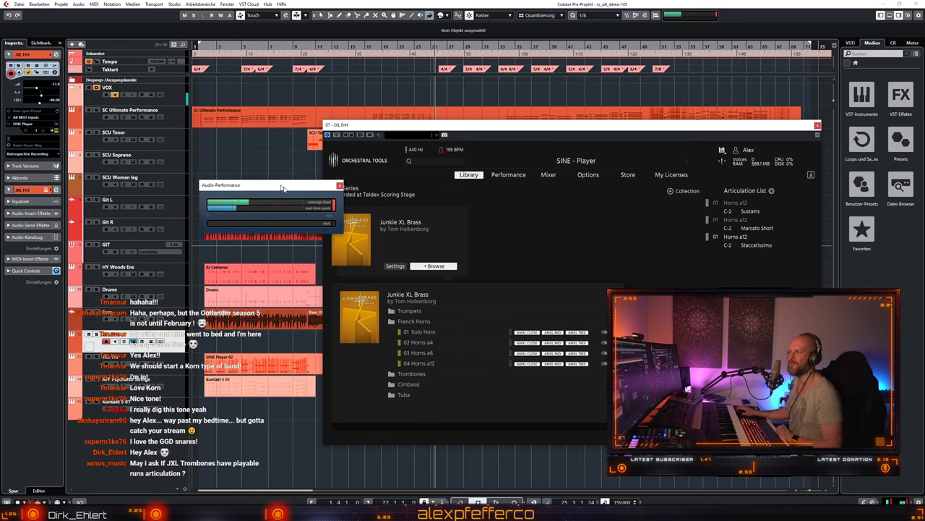
drag(571, 129, 434, 186)
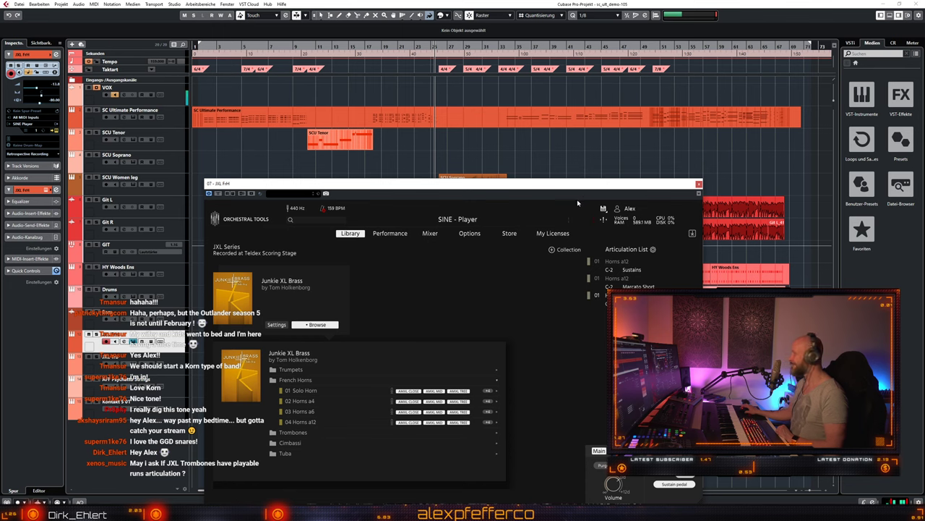
drag(617, 188, 715, 153)
key(F12)
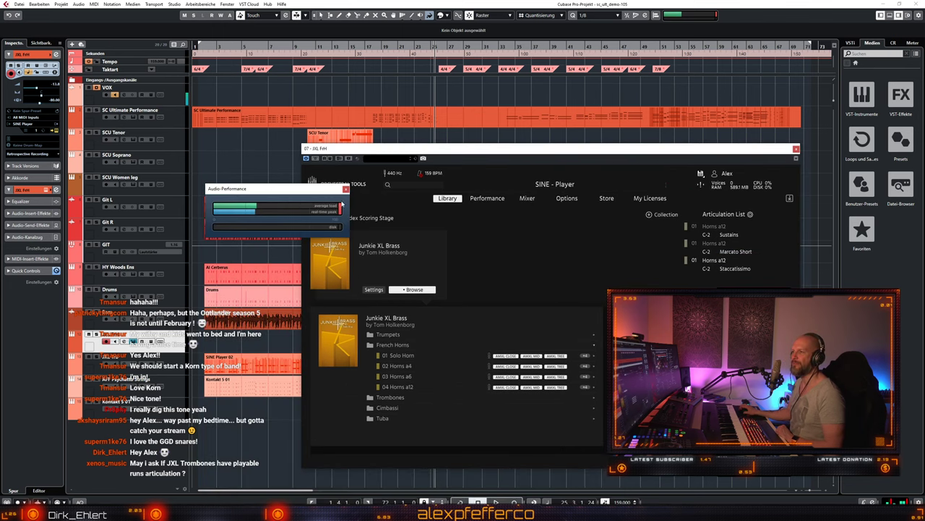
click(346, 189)
Step: View the Solo Horn articulations under French Horns again and close the JXL FrH track's SINE Player
drag(460, 153, 453, 144)
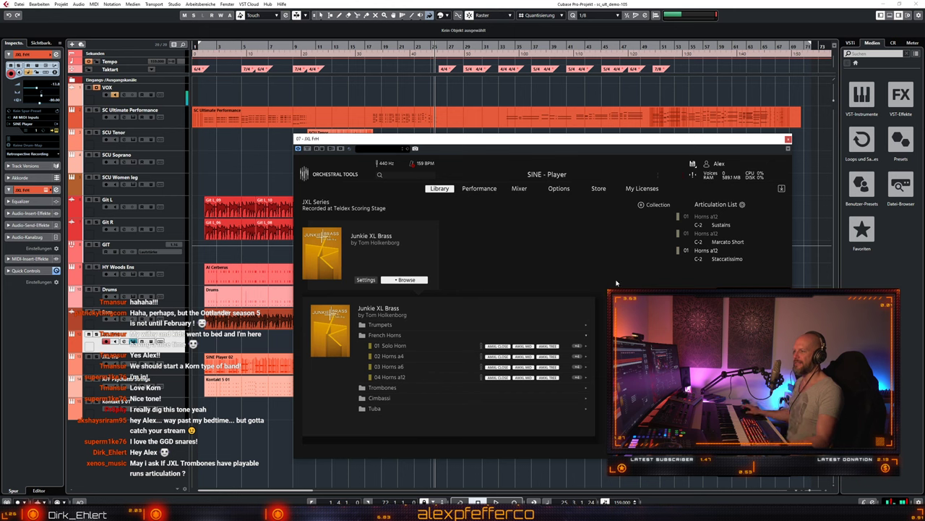
click(586, 346)
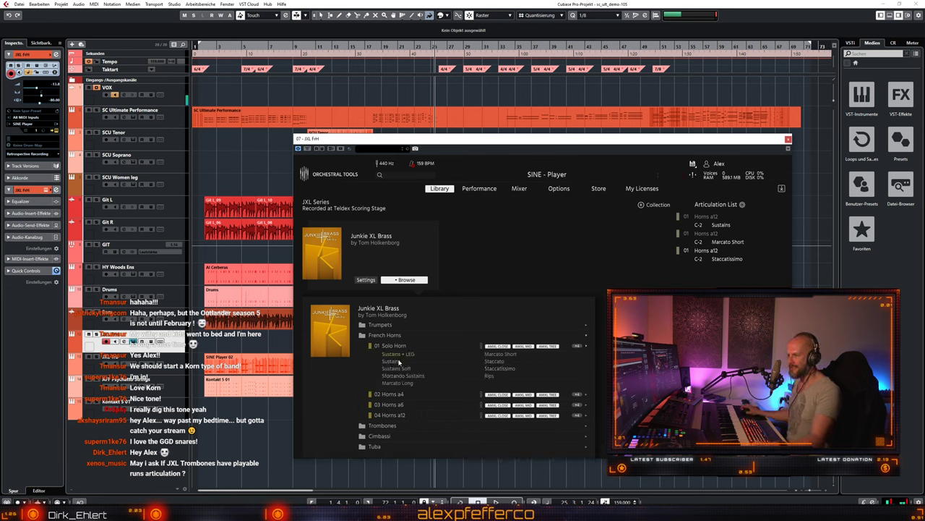
drag(539, 142, 517, 110)
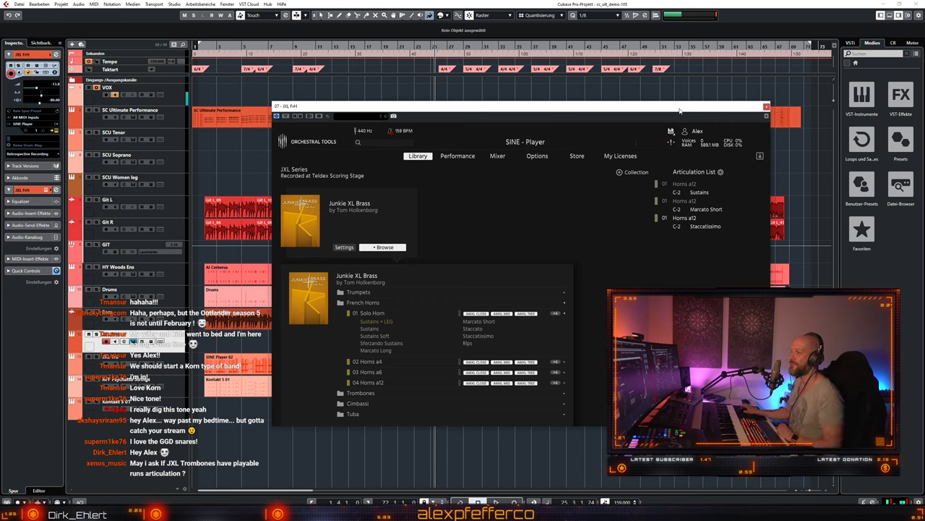
click(766, 107)
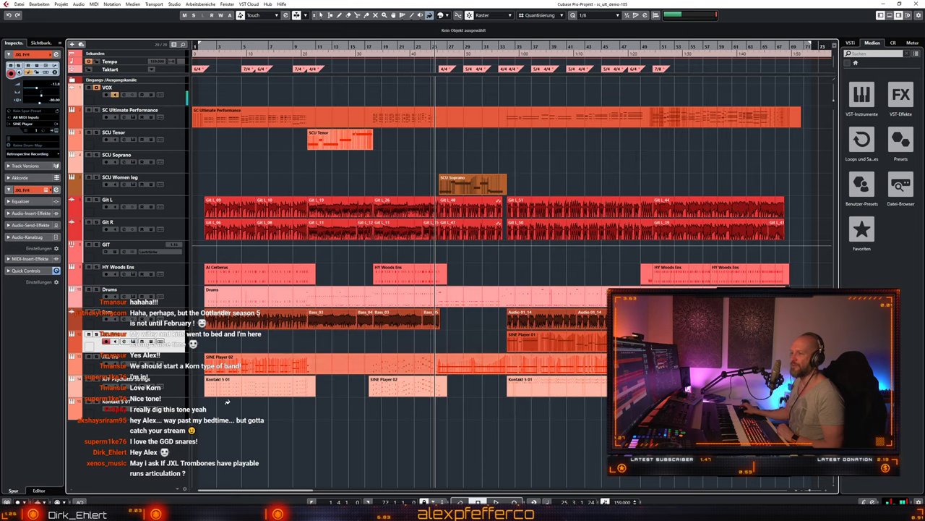
Step: Open the JXL Trb track's SINE Player, view its Performance page and a Trombones a12 articulation's microphone channels, and close it
click(181, 365)
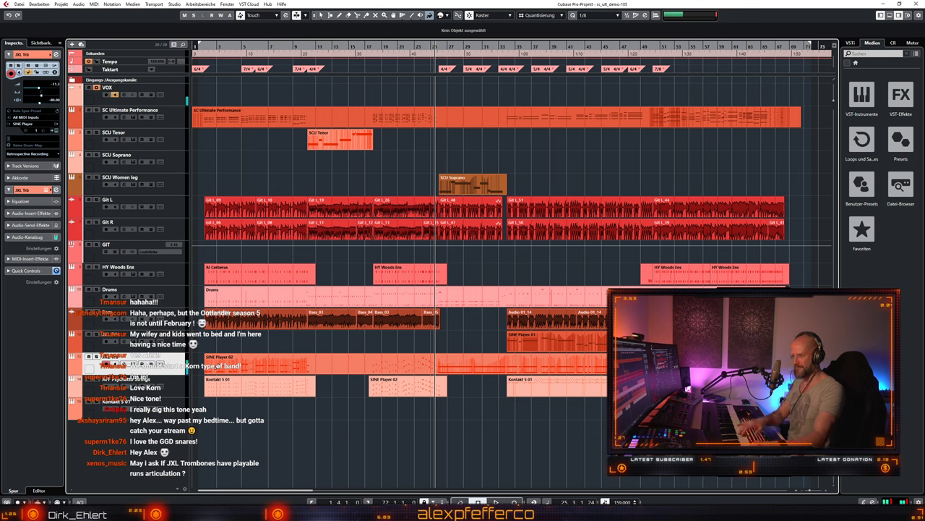
click(133, 364)
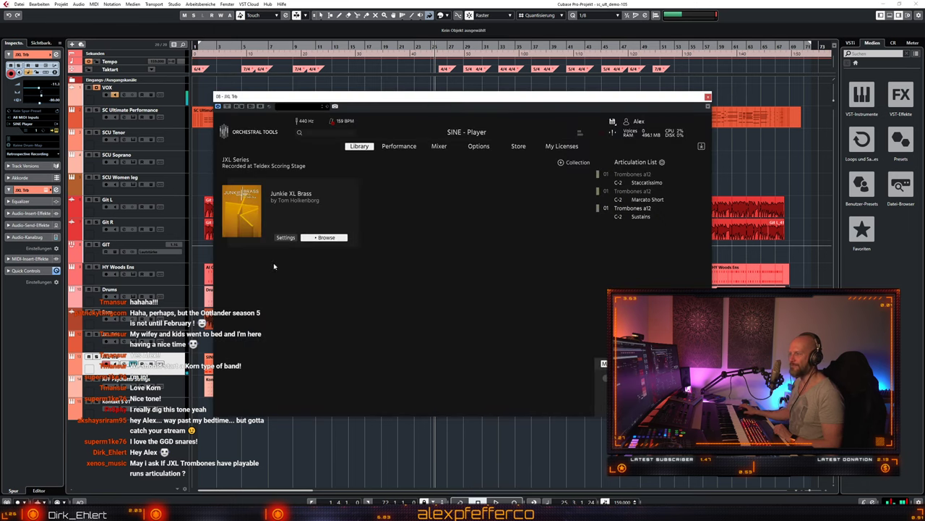
click(399, 148)
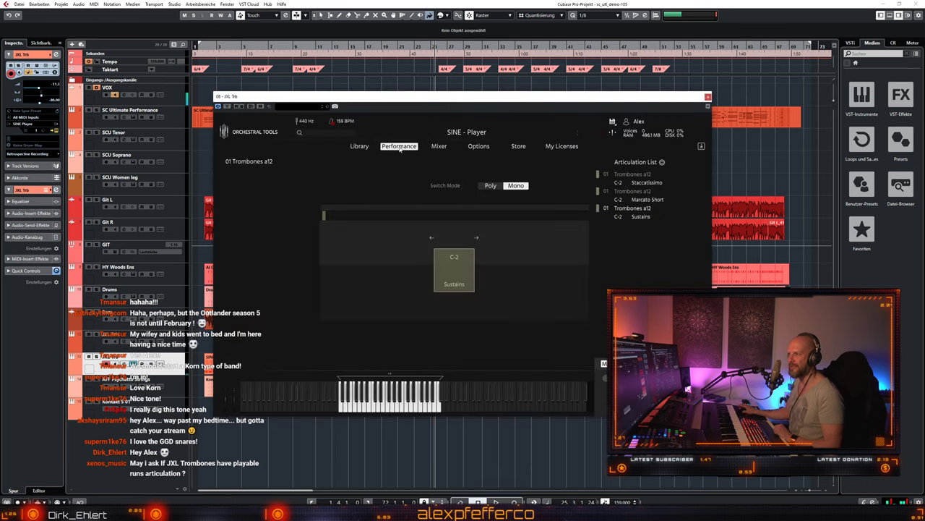
click(439, 147)
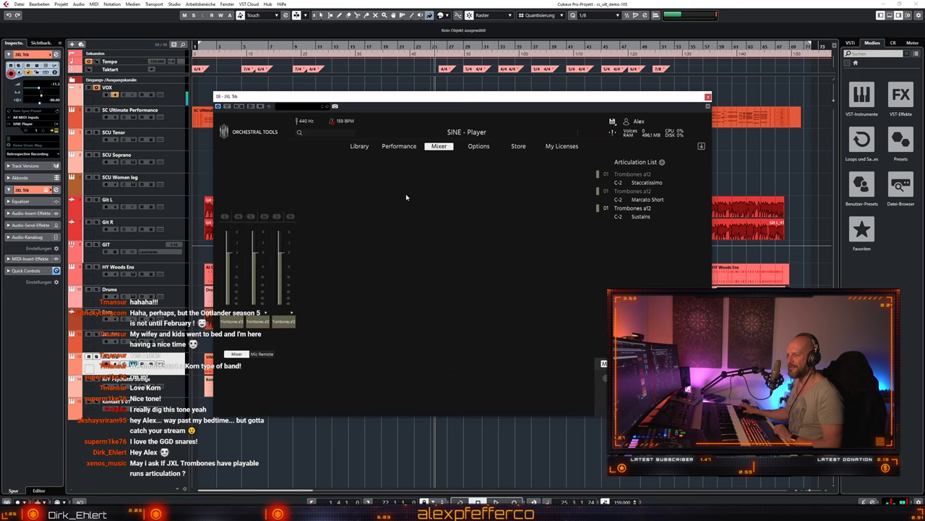
click(292, 314)
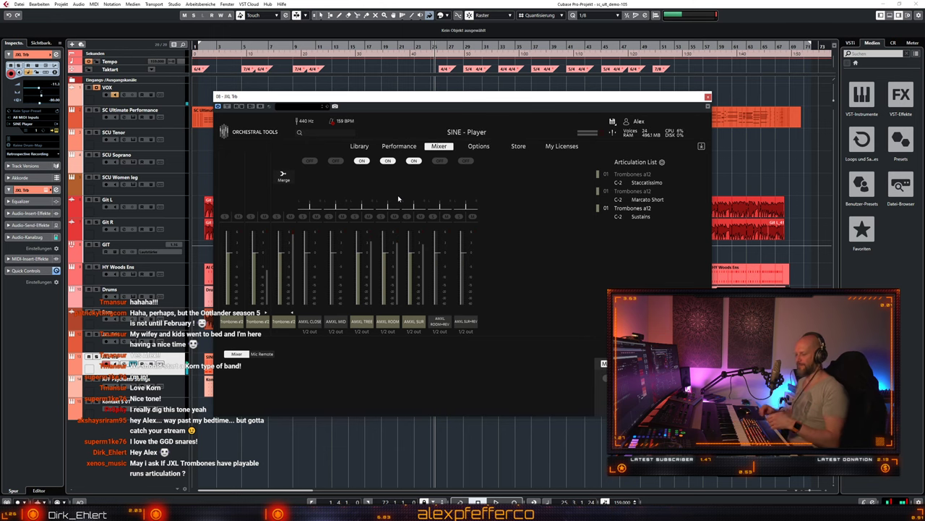
drag(432, 99, 429, 111)
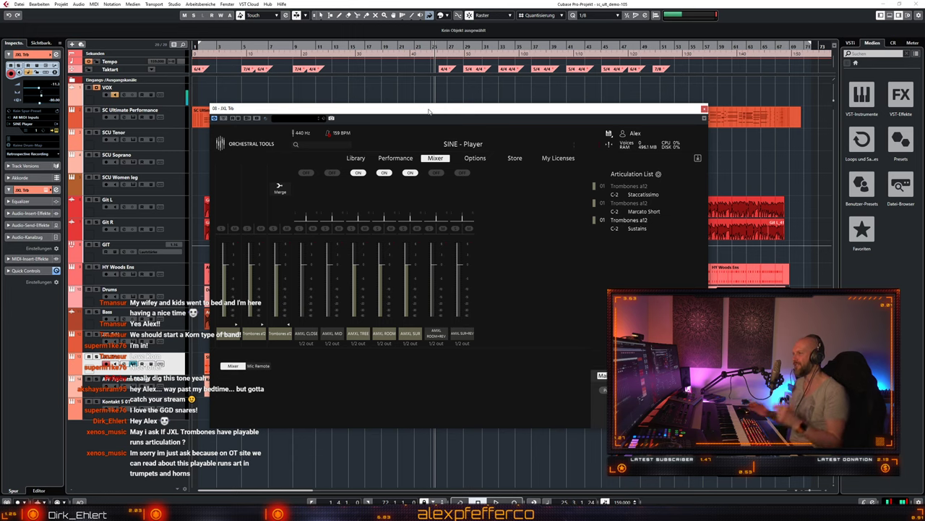
click(704, 109)
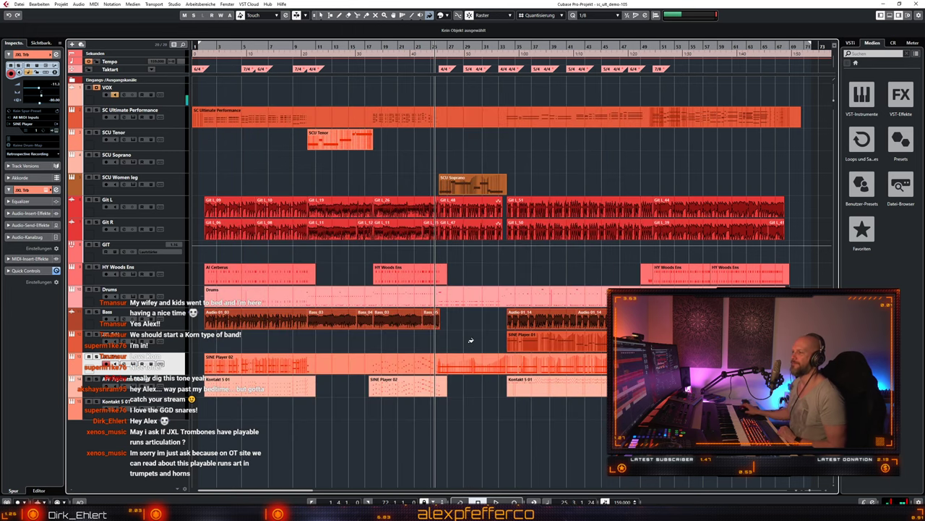
Step: Switch back to the Object Selection tool in the project window
key(1)
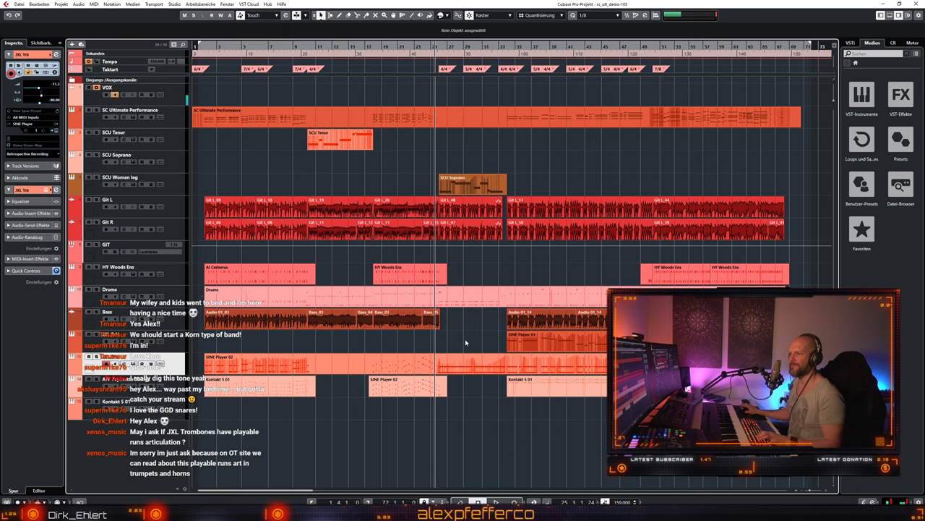
key(g)
key(h)
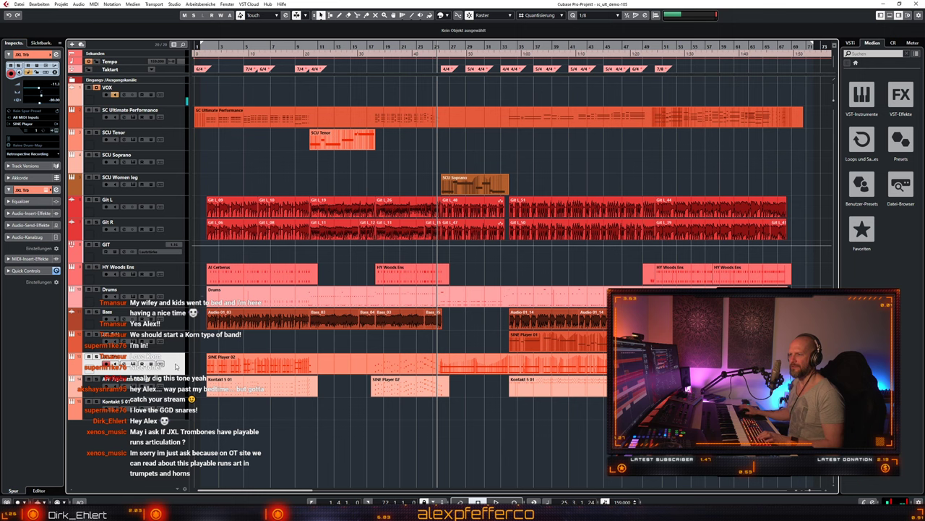
Step: Reopen the JXL Trb track's SINE Player and view its Performance, Library and Mixer pages, expanding the Trombones a12 microphone channels
click(133, 364)
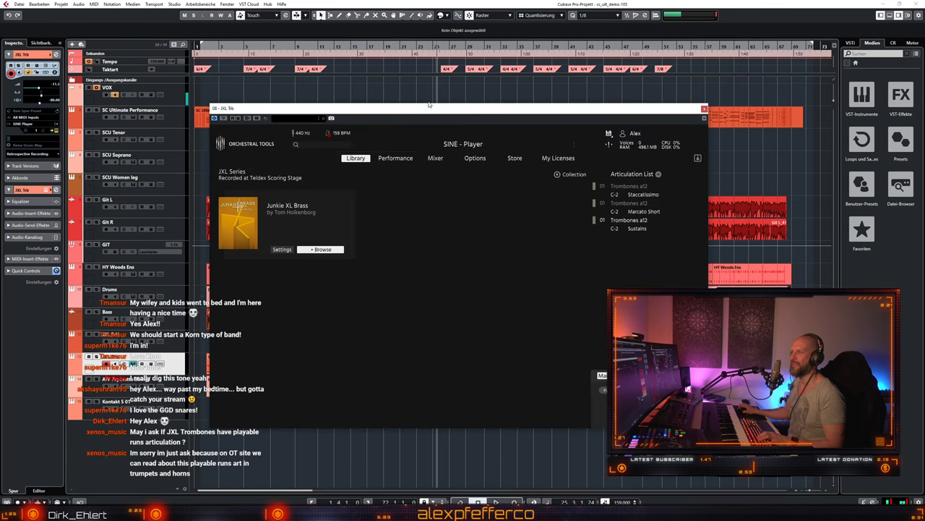
drag(429, 109, 432, 117)
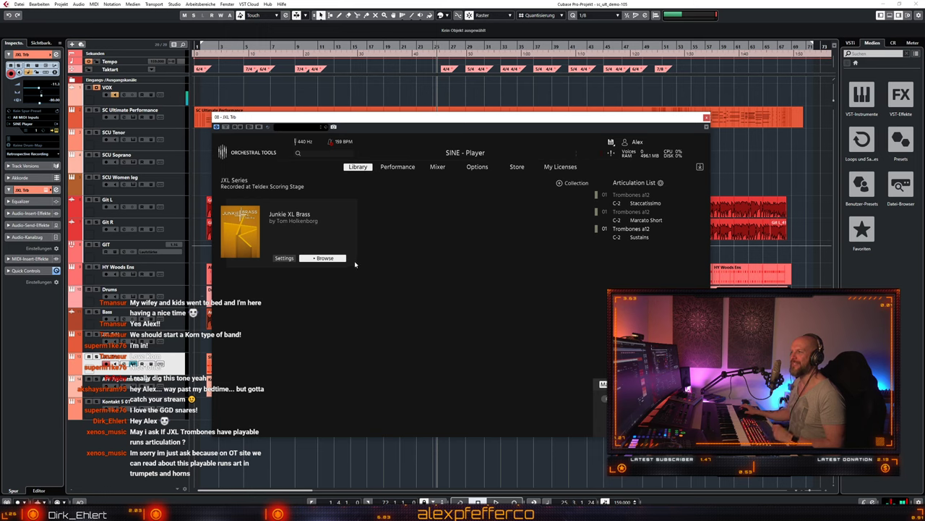
click(437, 167)
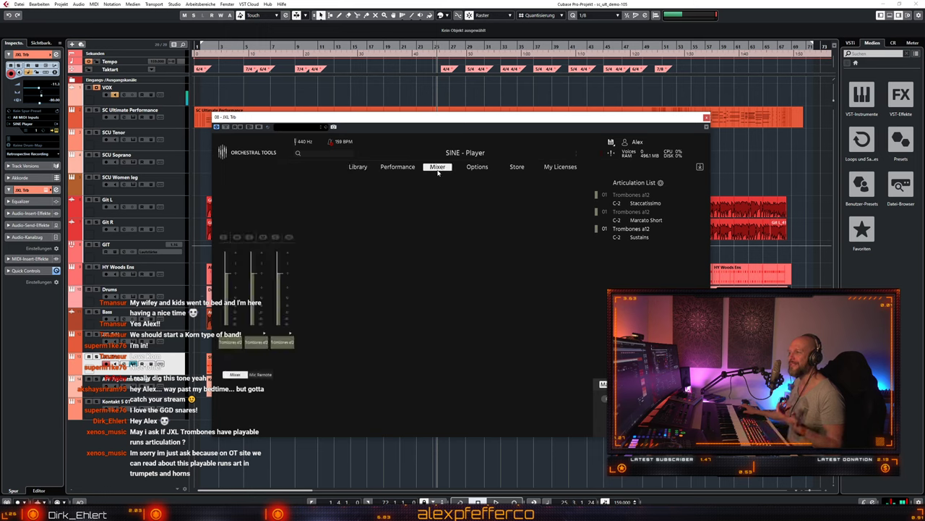
click(399, 168)
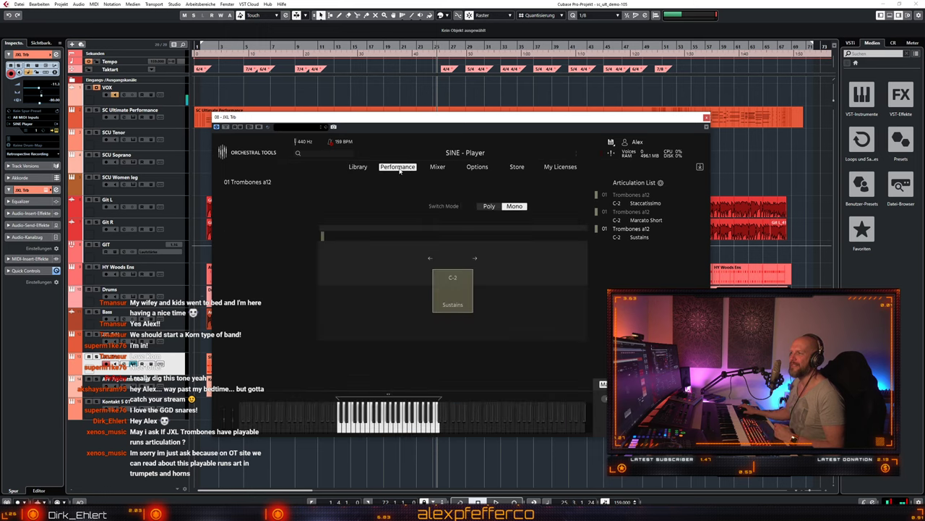
click(445, 169)
click(358, 167)
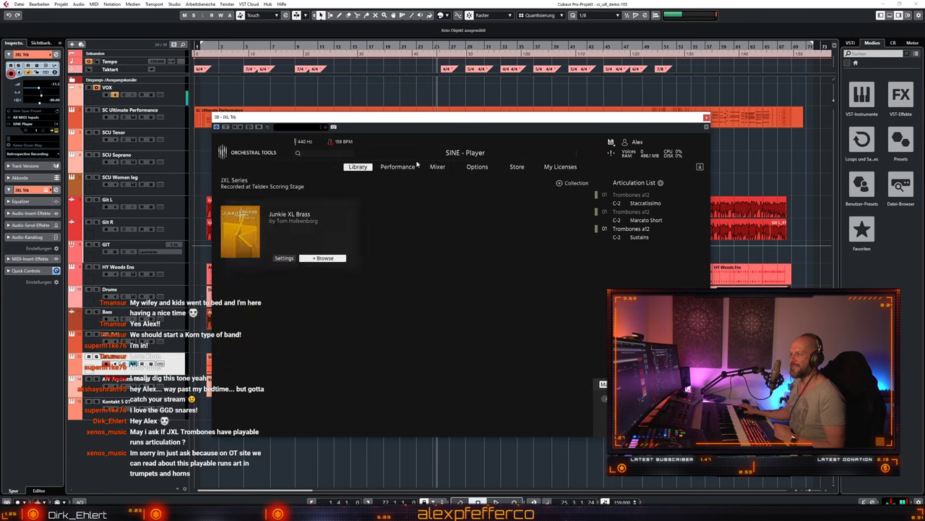
click(438, 167)
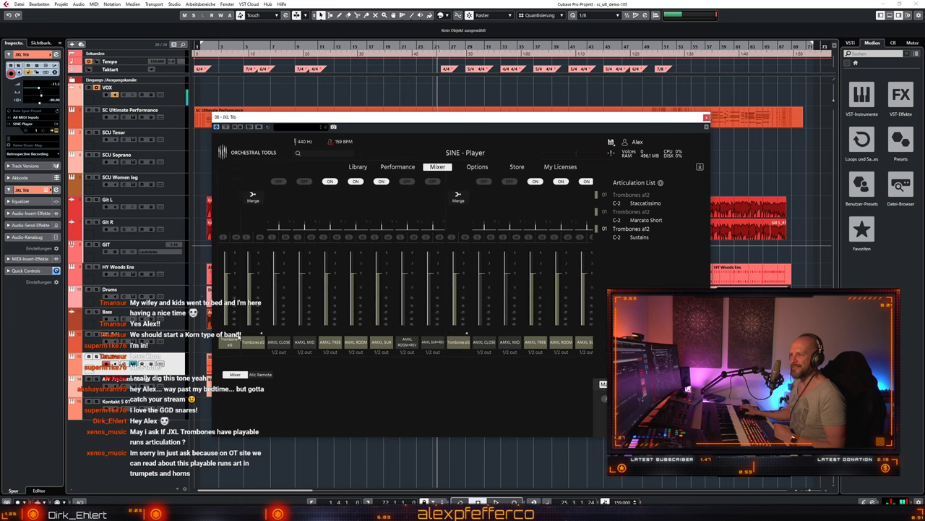
Step: Collapse the first Trombones a12 articulation's microphone channels in the mixer and close the JXL Trb track's SINE Player
click(237, 335)
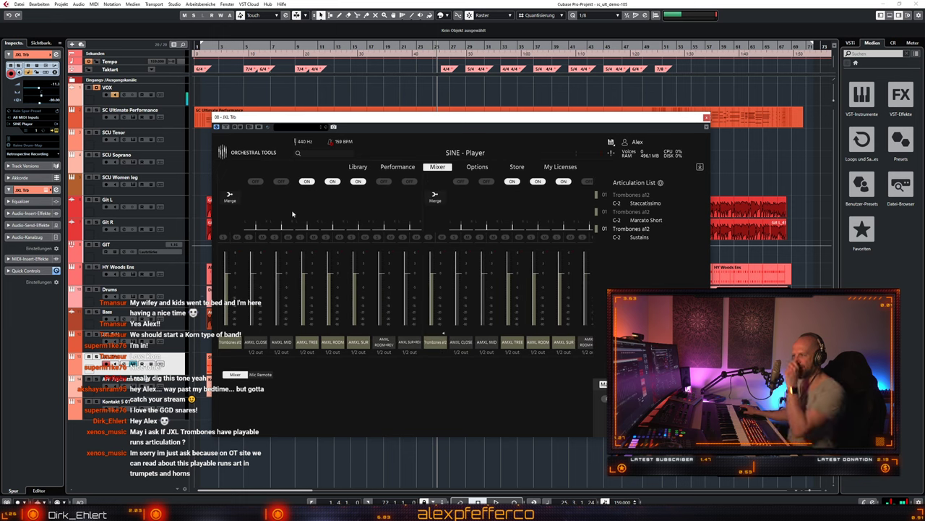
click(706, 117)
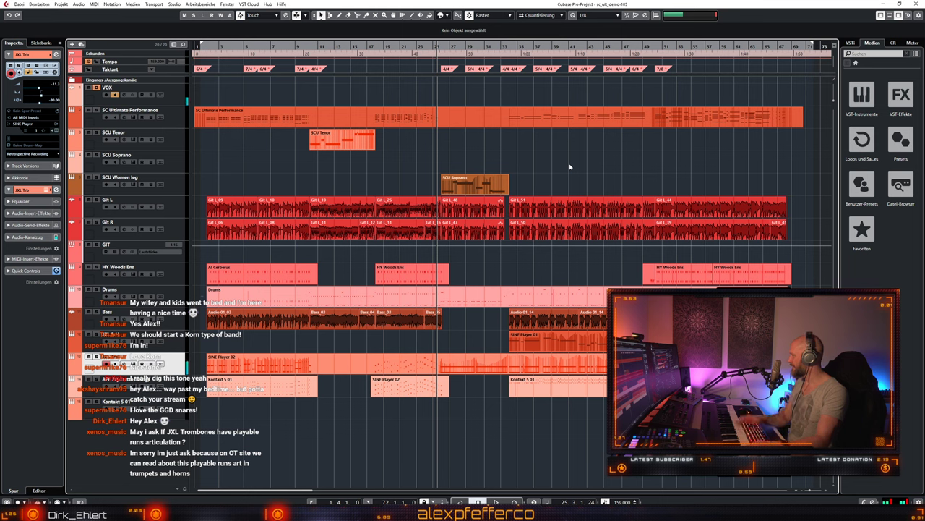
Step: Open the JXL FrH track's SINE Player, view the Solo Horn articulations under French Horns in Junkie XL Brass, and close it
click(175, 341)
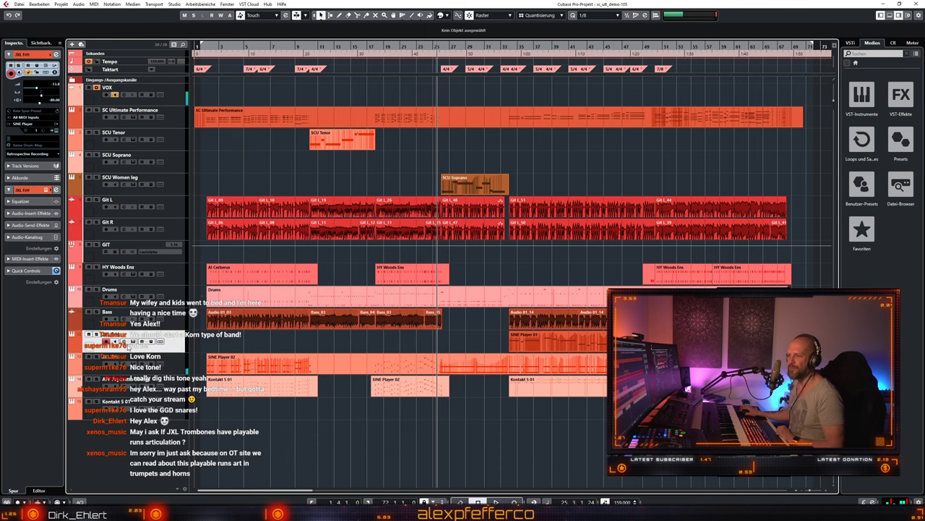
click(134, 341)
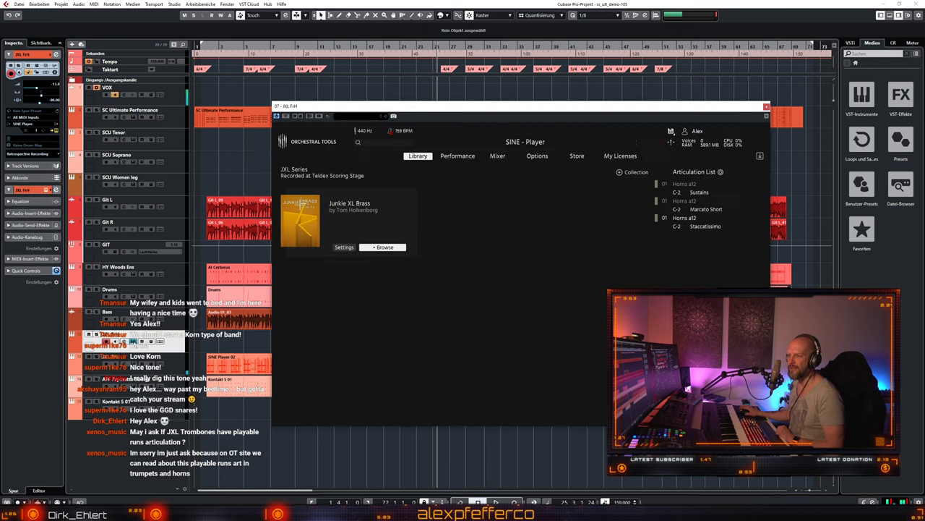
click(390, 248)
click(401, 302)
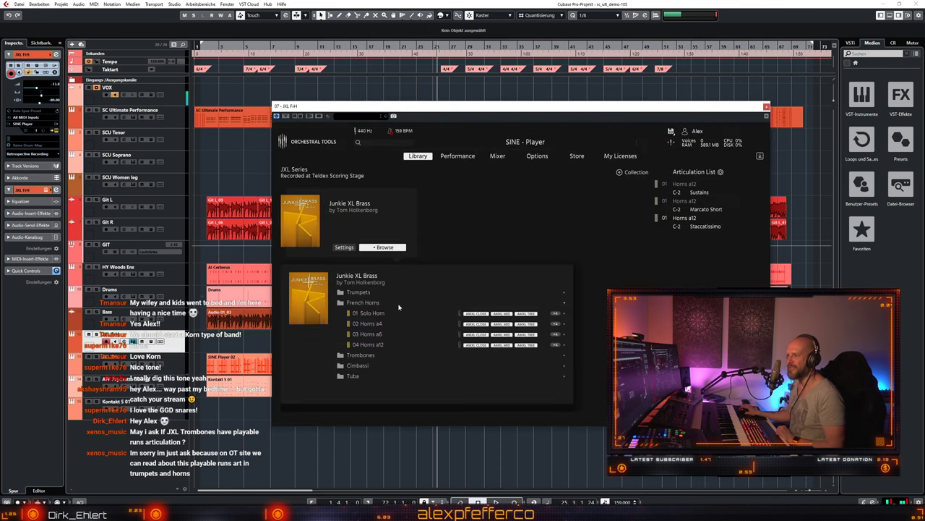
click(564, 314)
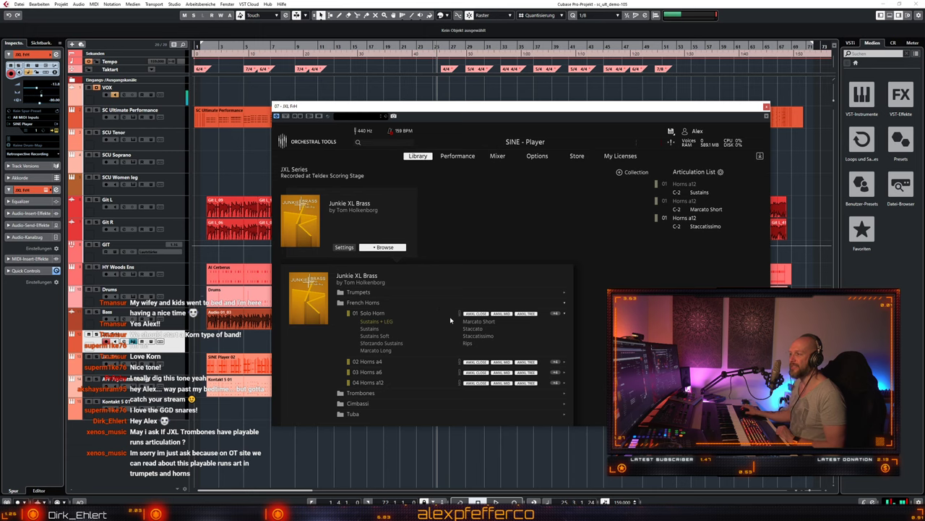
click(766, 106)
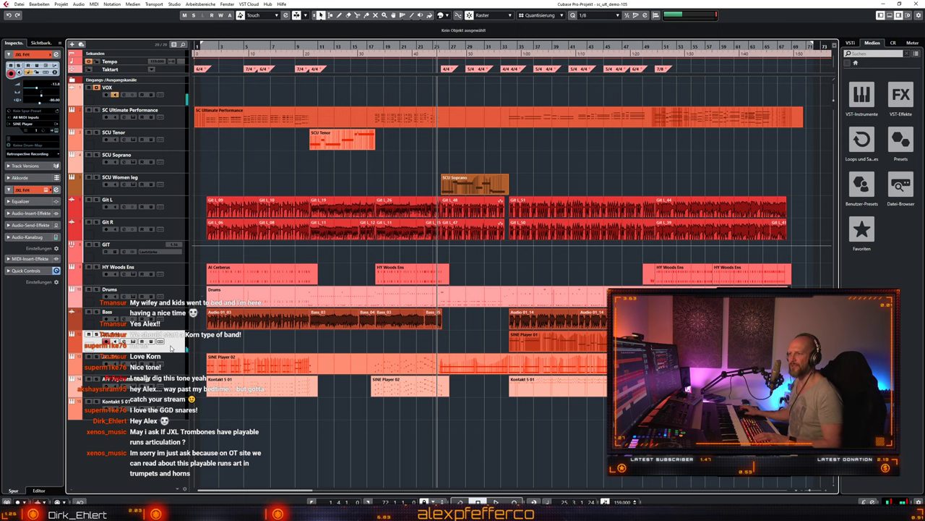
Step: Try to add one SINE Player instrument track routed to Stereo Out after the Kontakt 5 01 track
click(138, 405)
key(t)
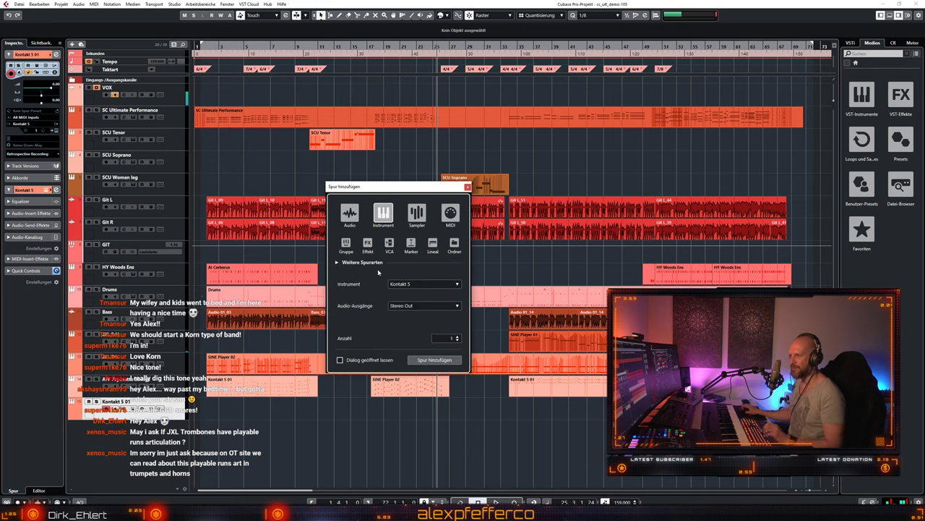
click(414, 288)
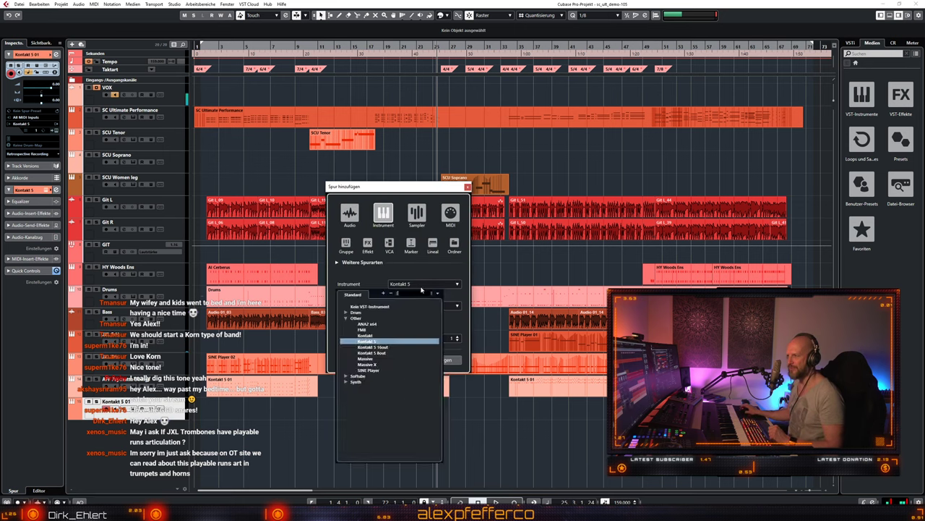
click(372, 373)
click(438, 362)
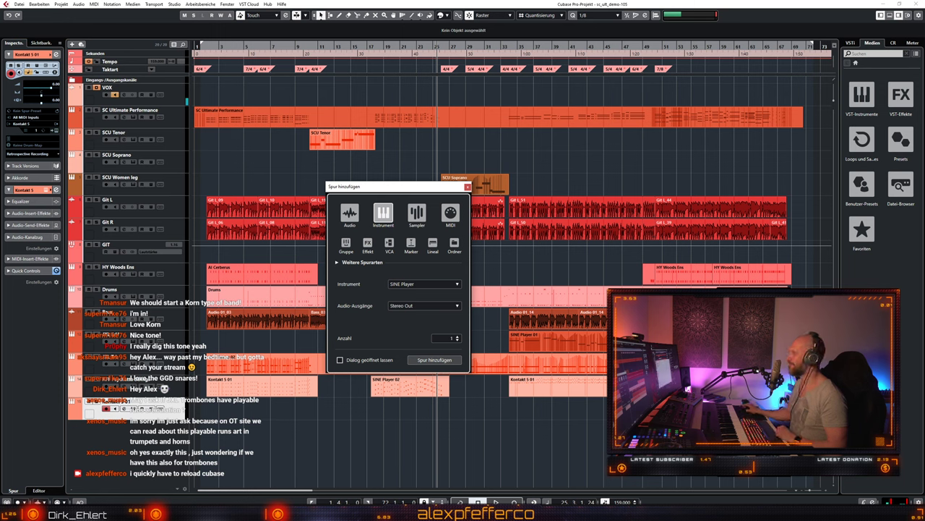
Step: Switch to Task Manager to check the running processes, move it off the screen, and close the Groove-Musik window
drag(924, 160, 627, 163)
click(526, 170)
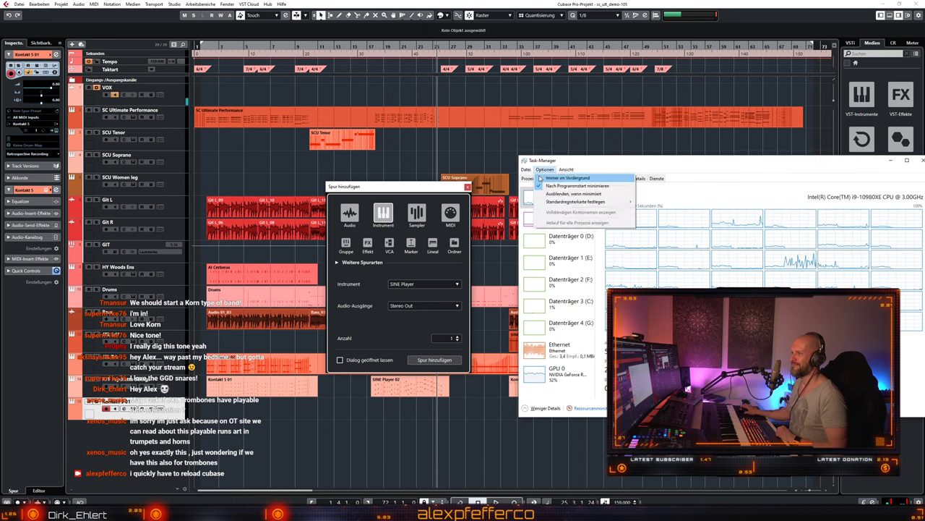
click(615, 165)
click(533, 179)
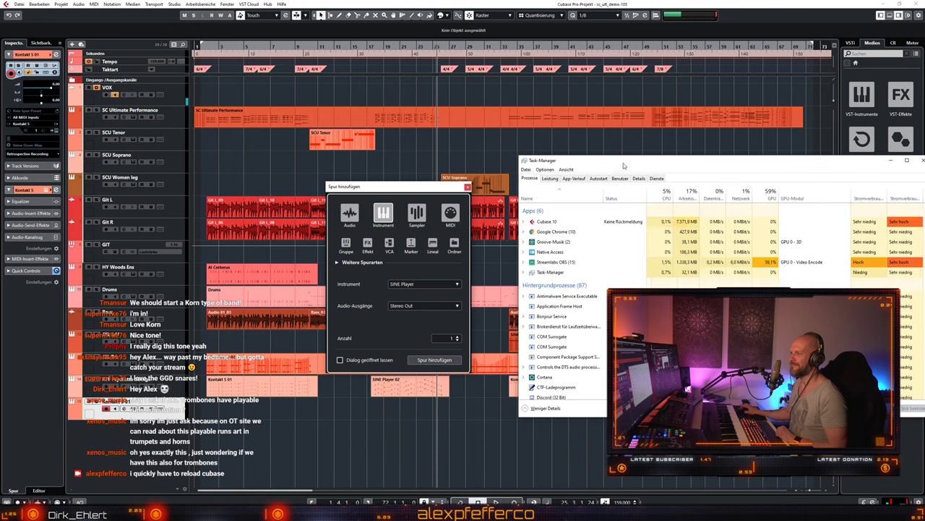
drag(623, 165, 924, 165)
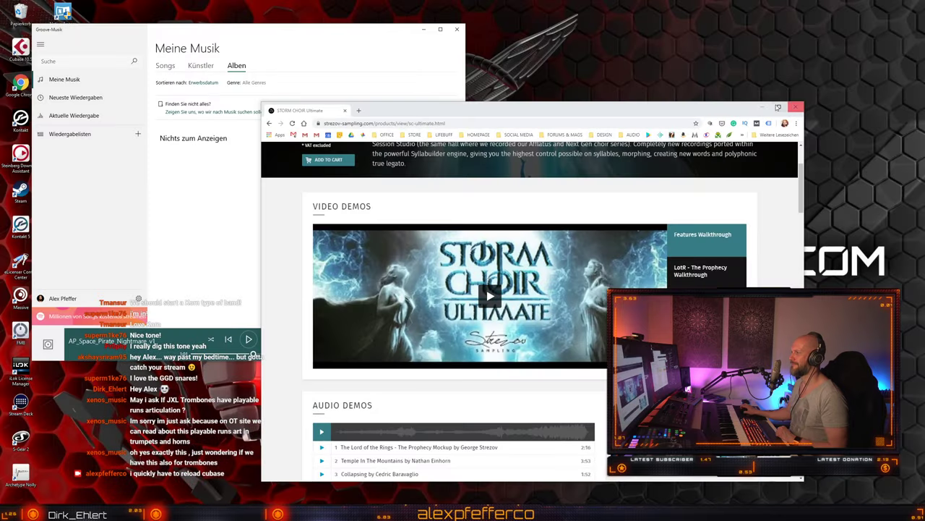
click(457, 29)
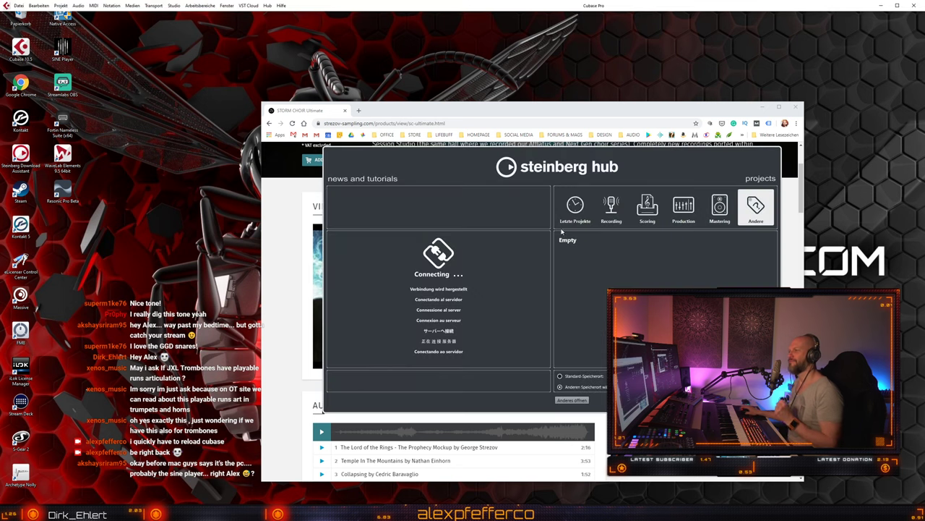
Step: Dismiss the Steinberg hub and open the newer backup of the sc_ult_demo-105 project, accepting its renaming to sc_ult_demo-106.cpr
key(Escape)
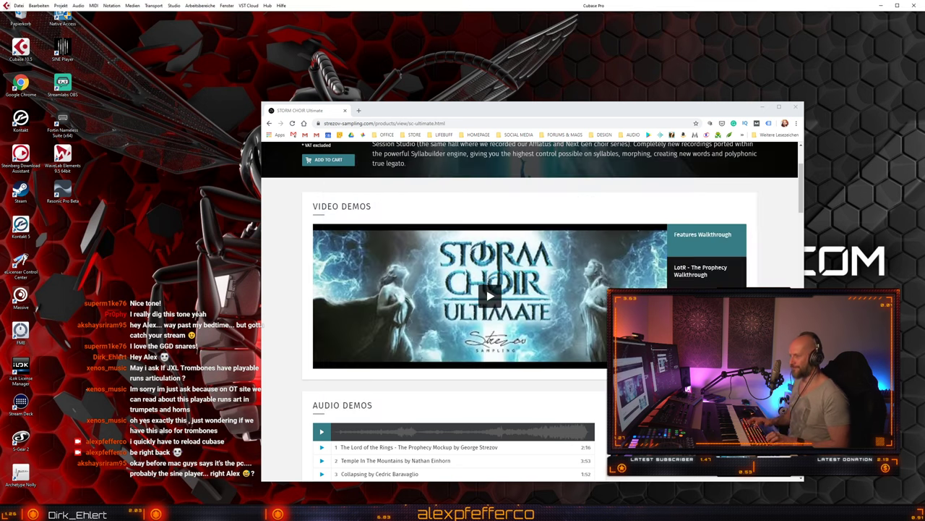
key(ctrl+o)
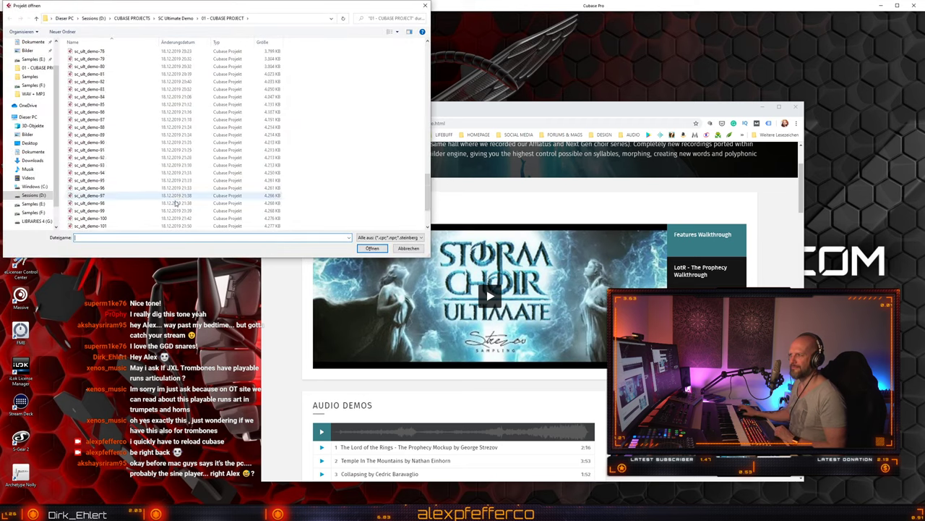
scroll(175, 202, down, 3)
click(175, 203)
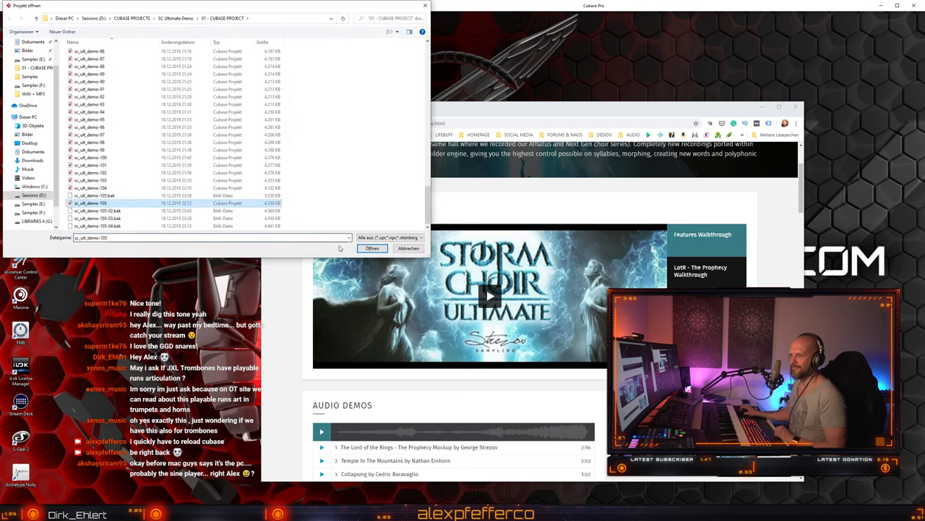
click(371, 248)
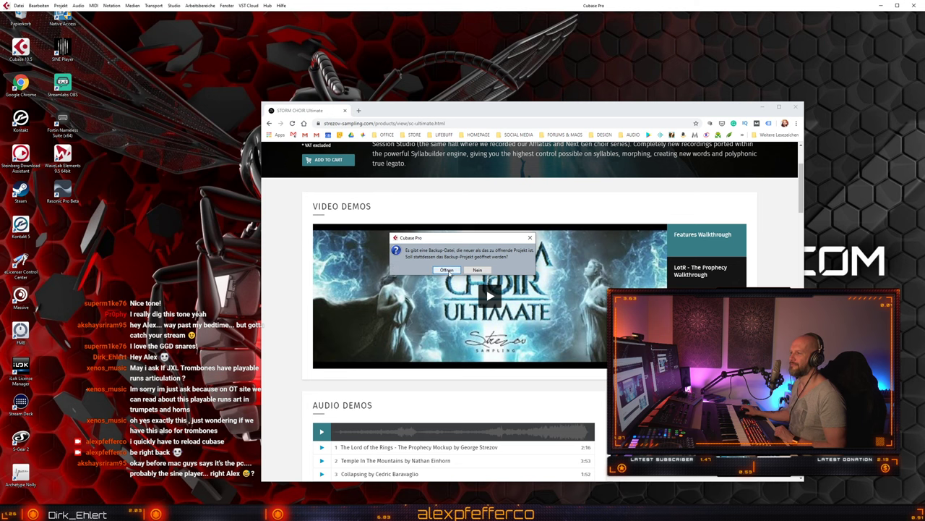
click(447, 270)
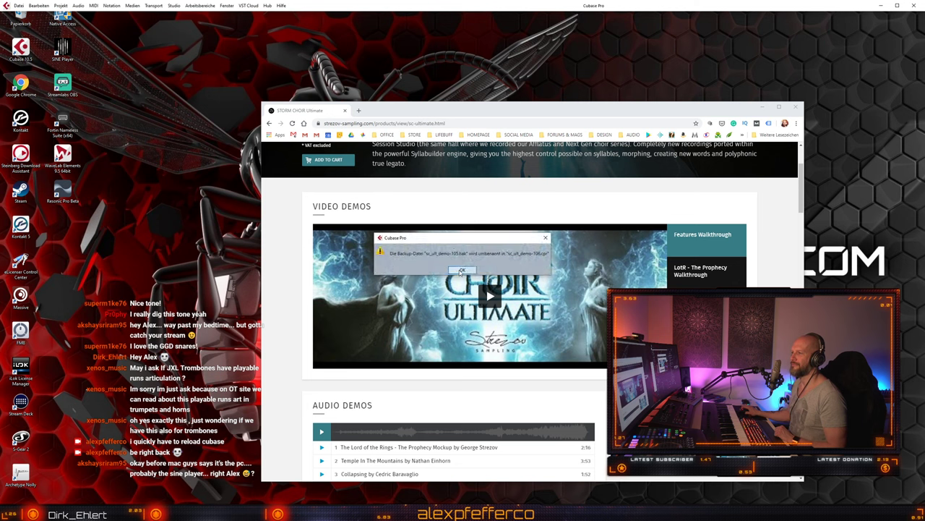
click(461, 272)
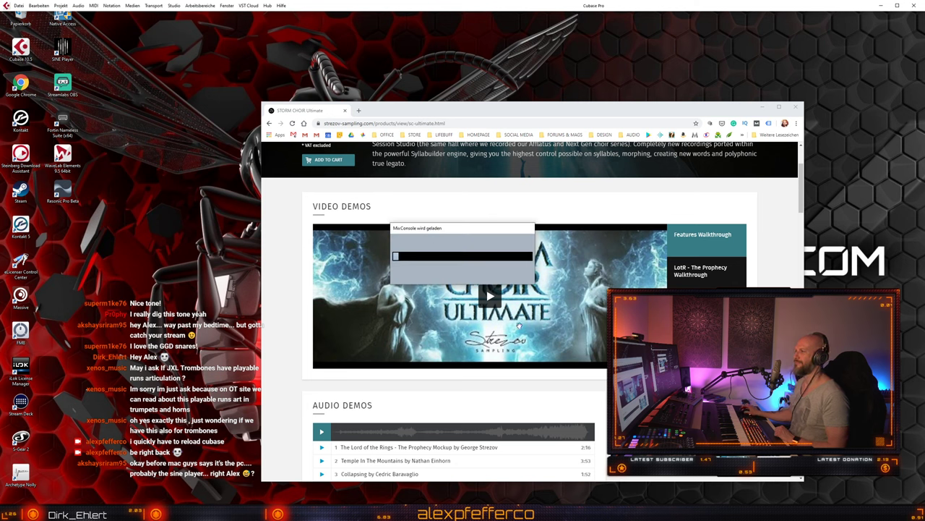